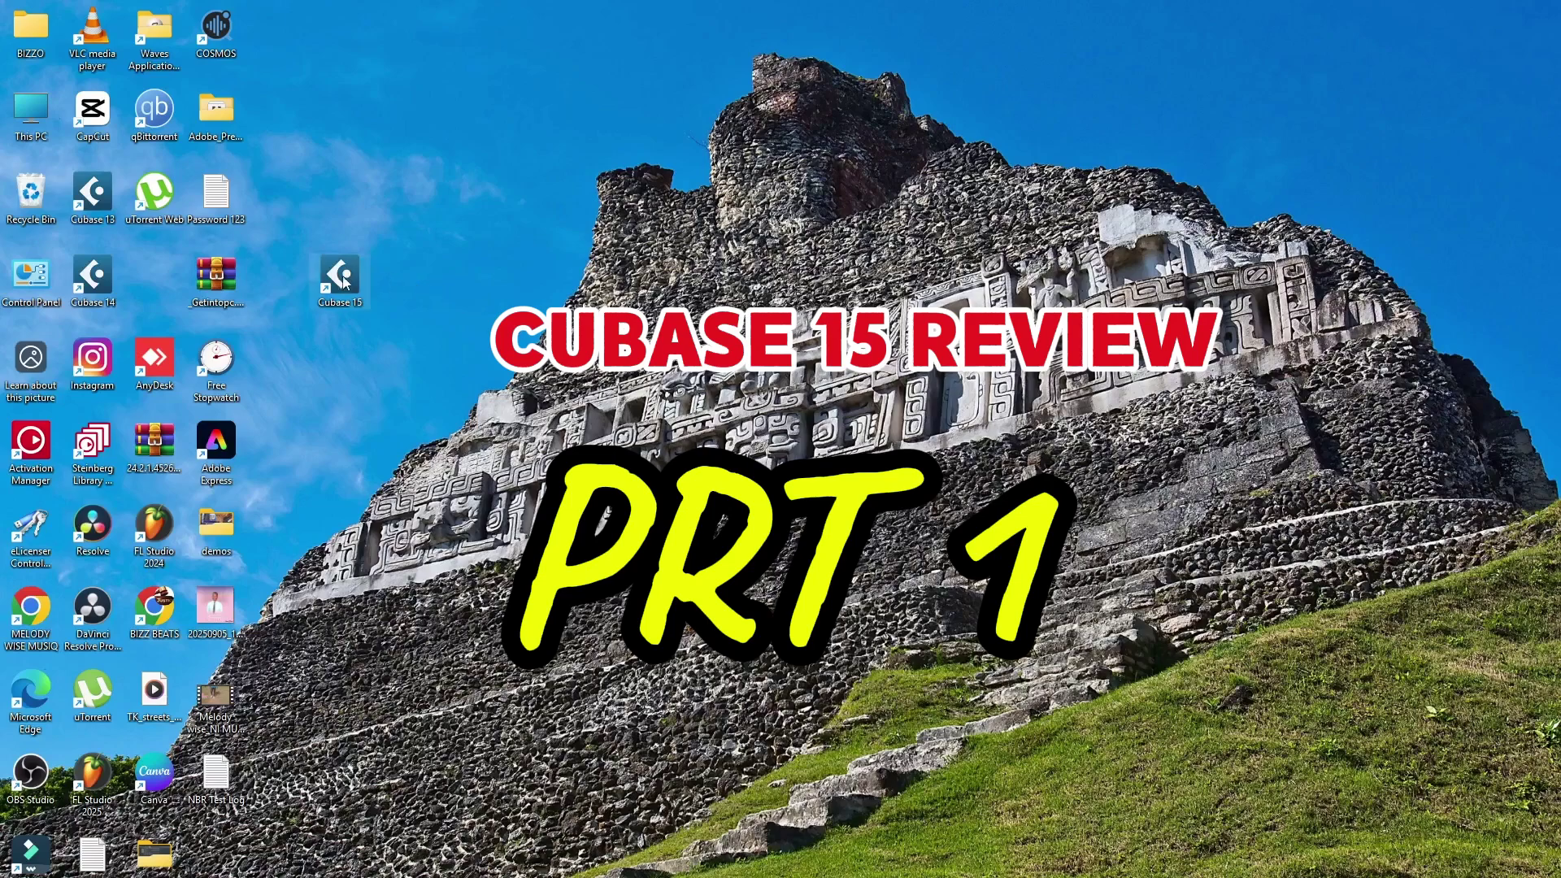
Move the Cubase 15 shortcut to an open area of the desktop and launch the program from it.
left_click_drag(341, 281, 345, 65)
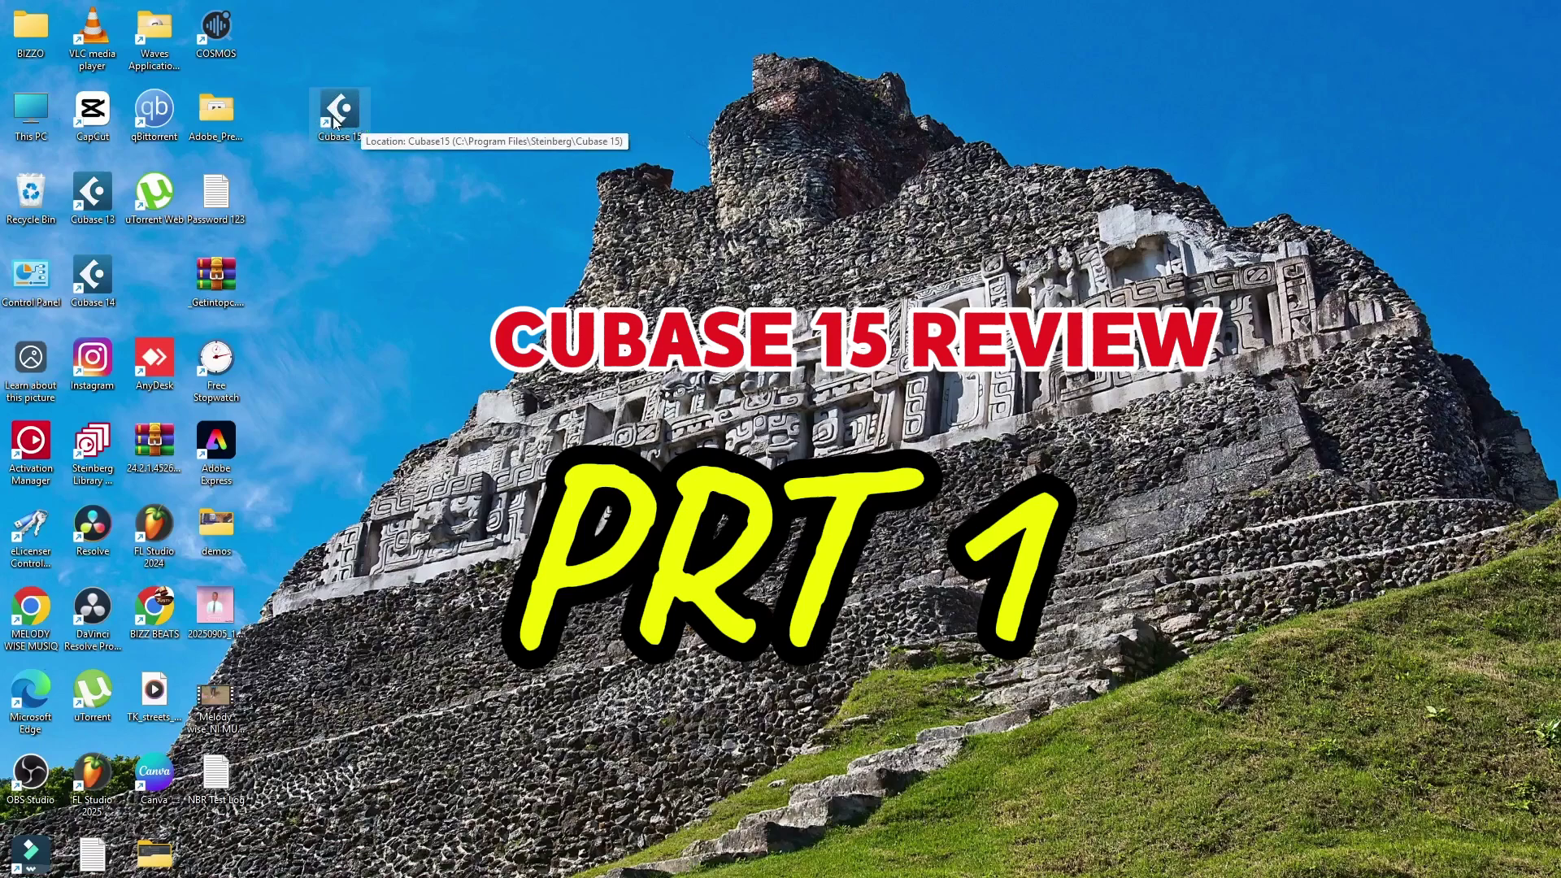
left_click_drag(356, 122, 540, 113)
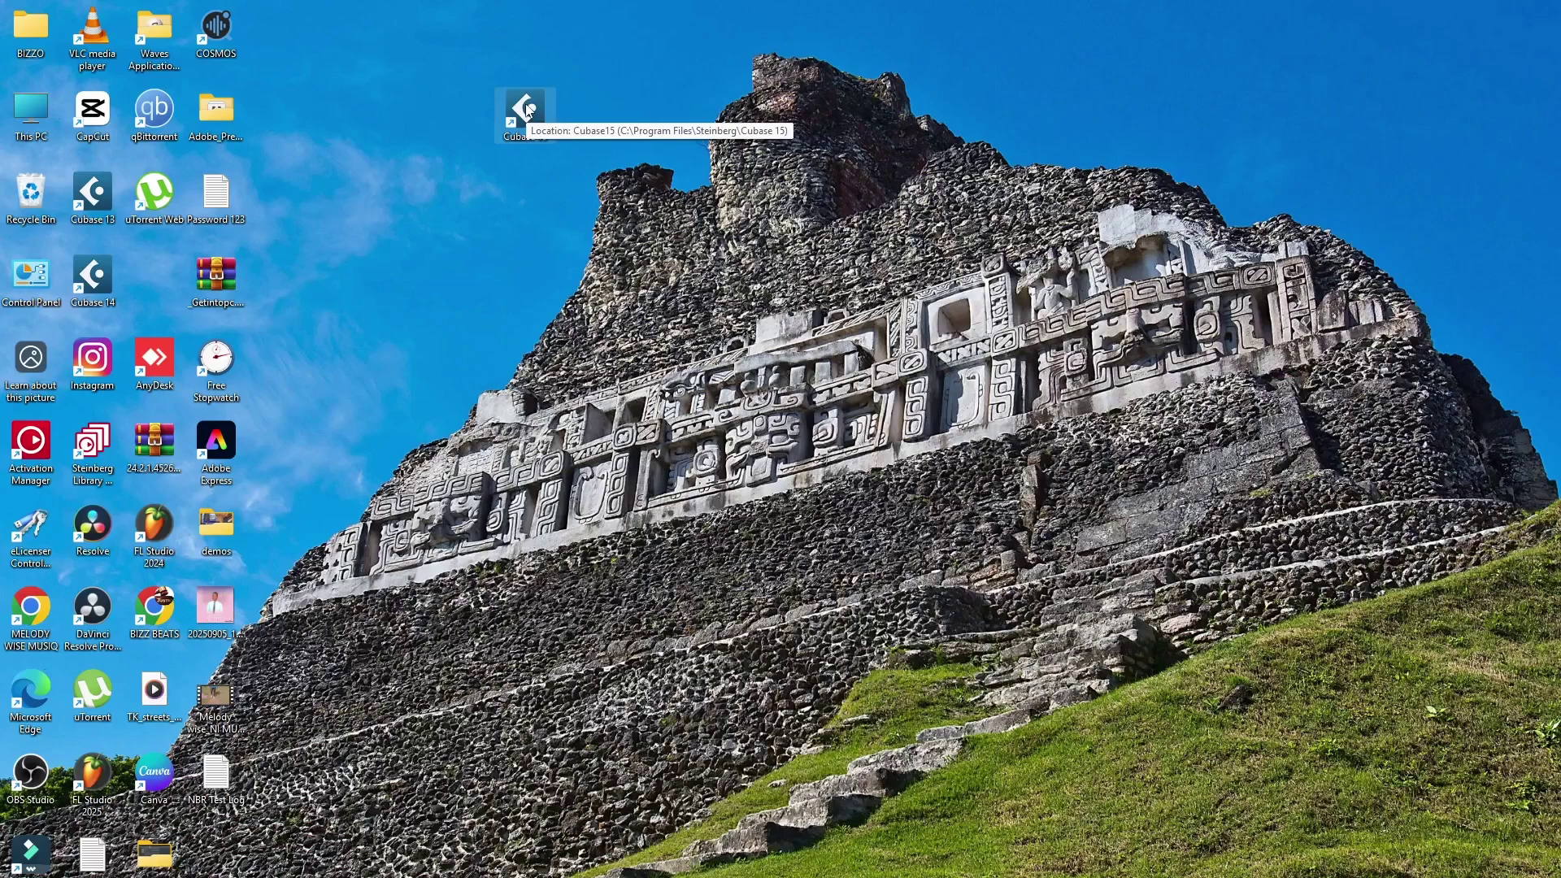
double_click(527, 110)
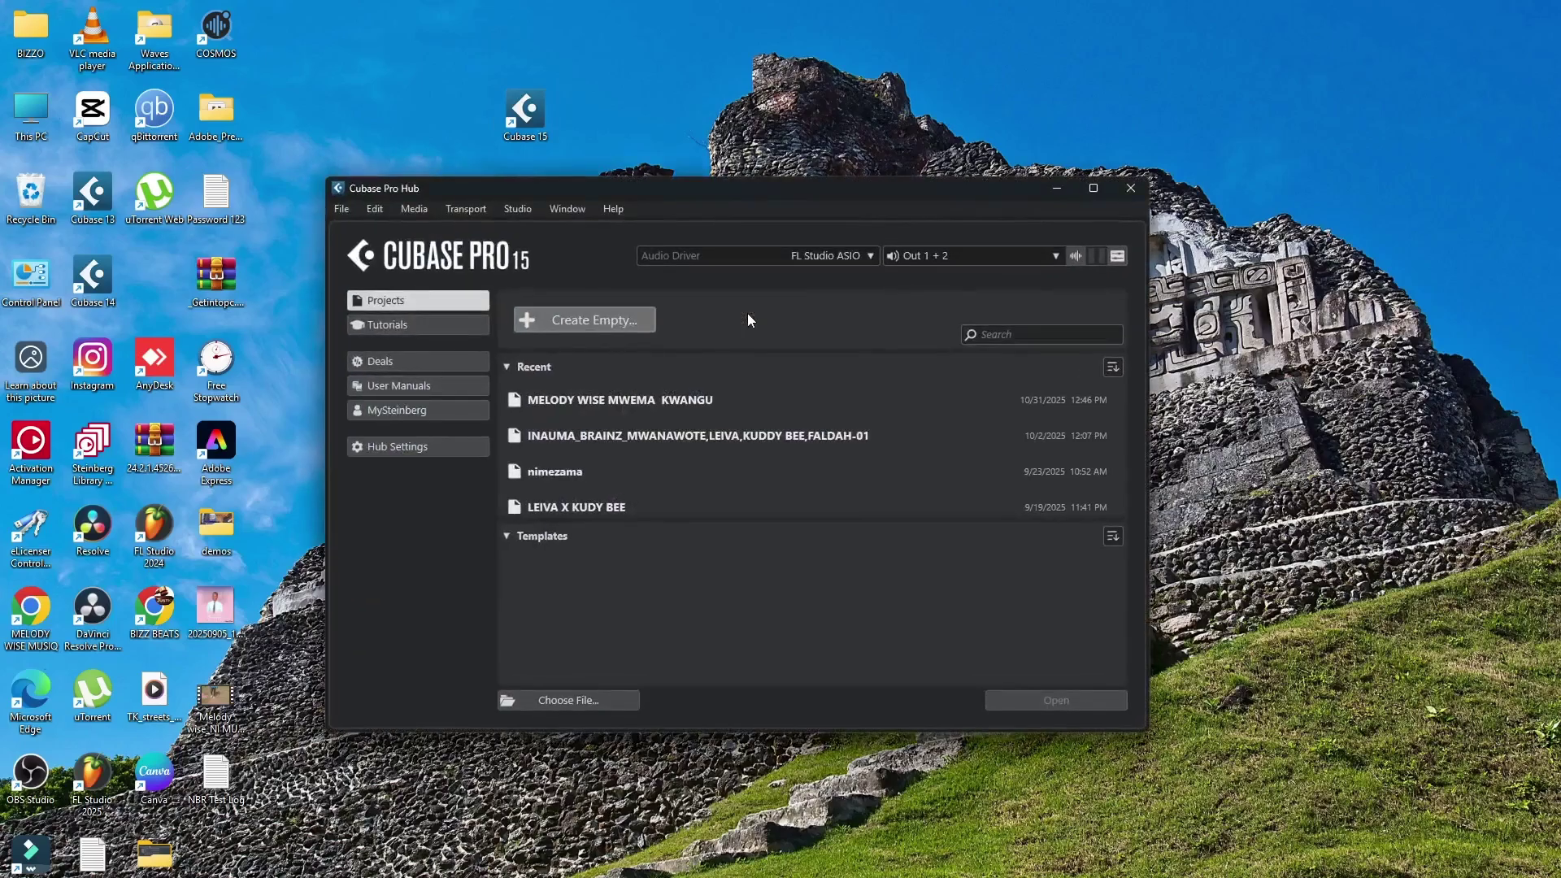
Arrange the Cubase Pro 15 Hub and the older version's Cubase Pro Hub side by side for comparison.
left_click_drag(826, 188, 1149, 170)
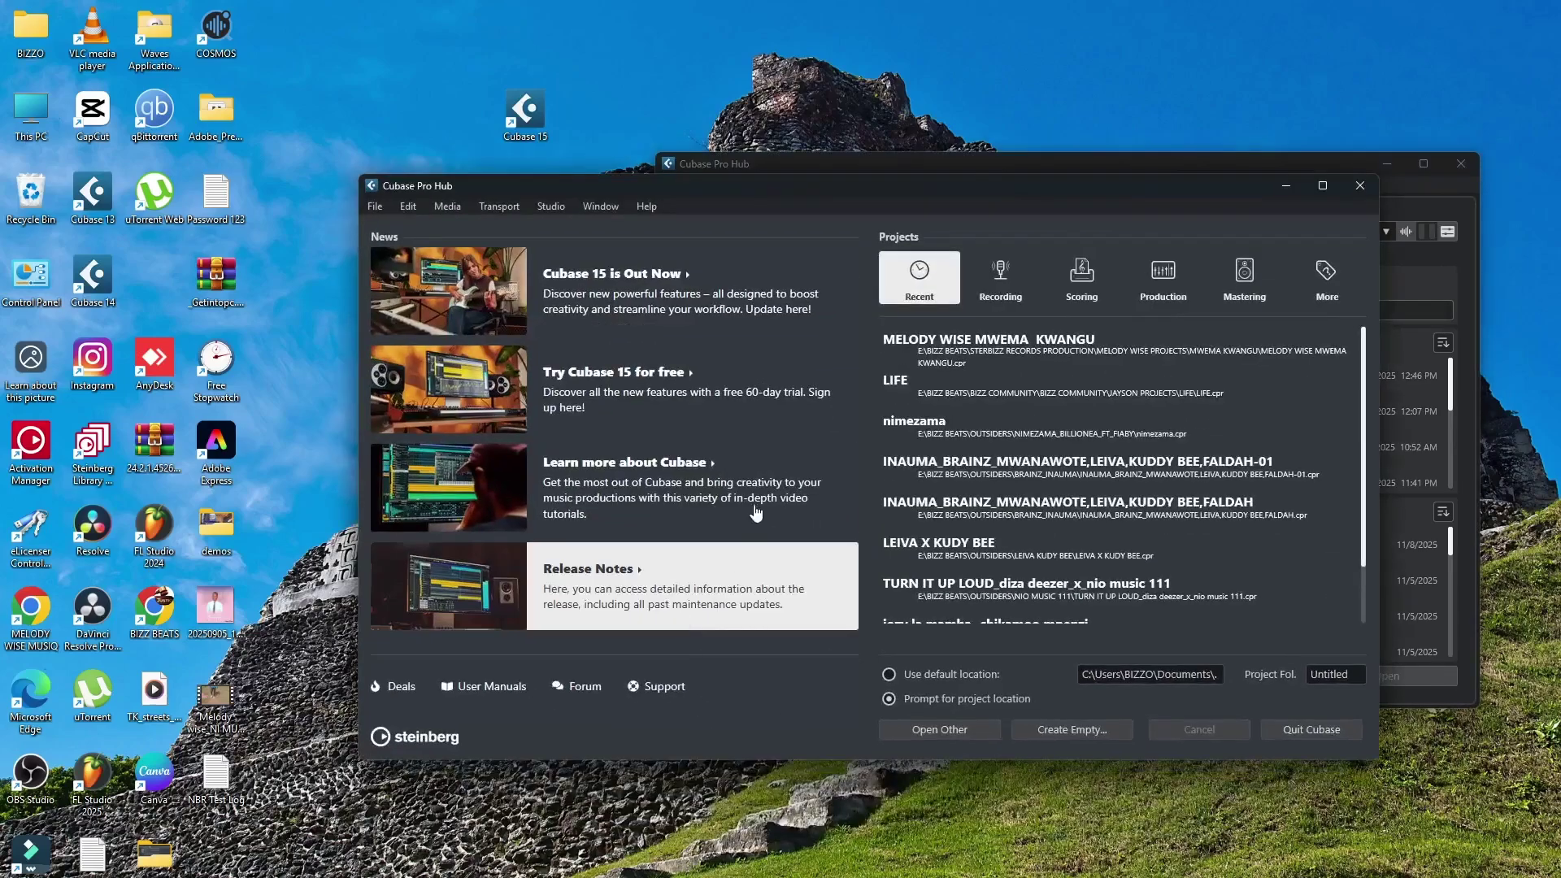
left_click_drag(933, 201, 611, 273)
left_click_drag(963, 168, 1125, 147)
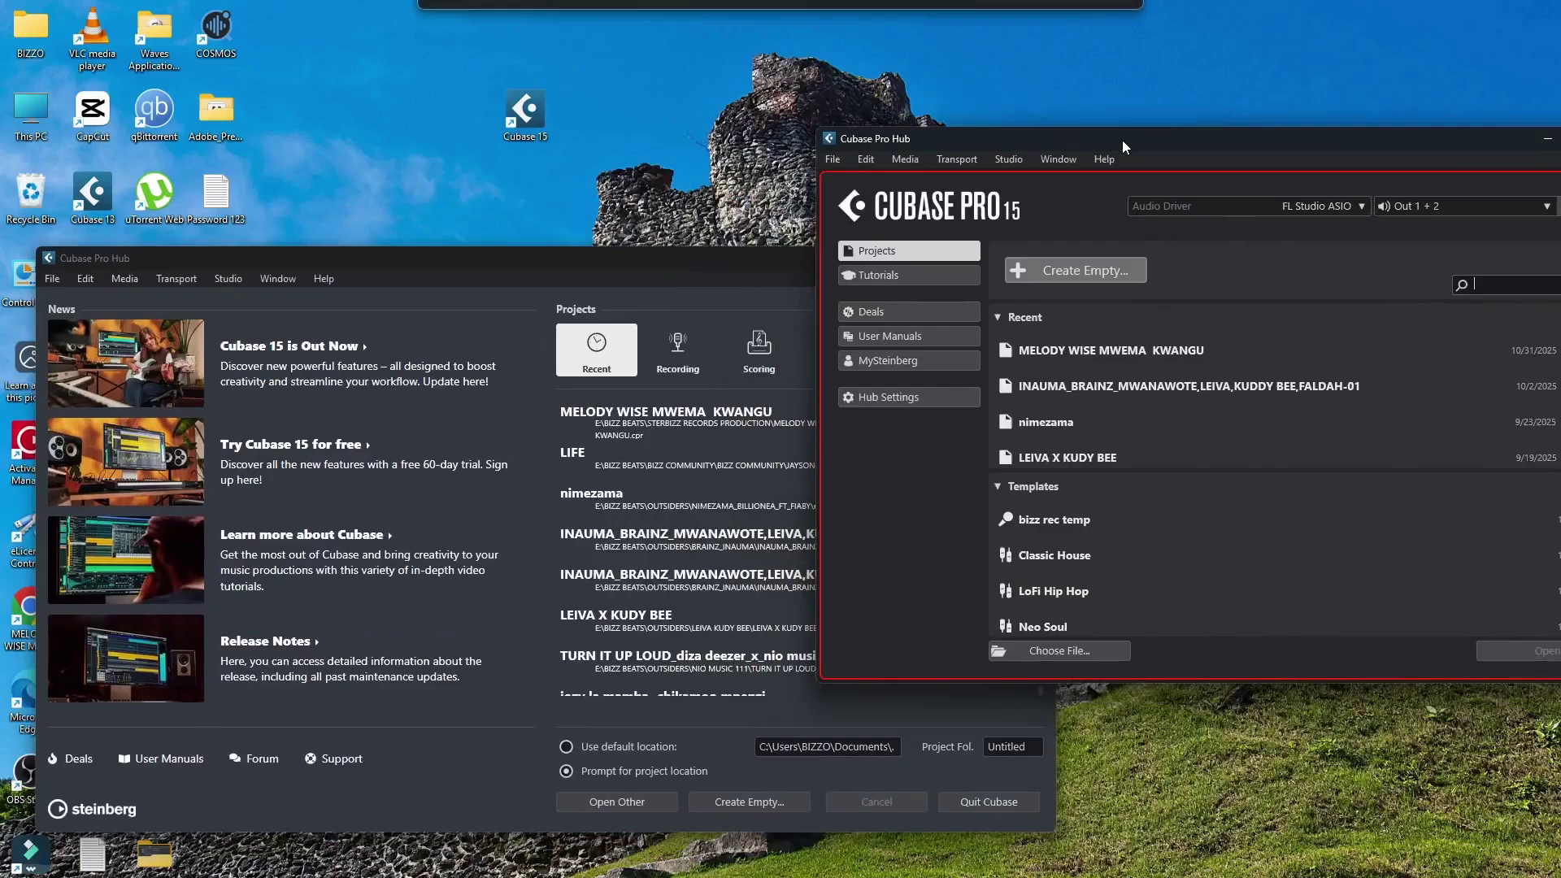
left_click(1060, 835)
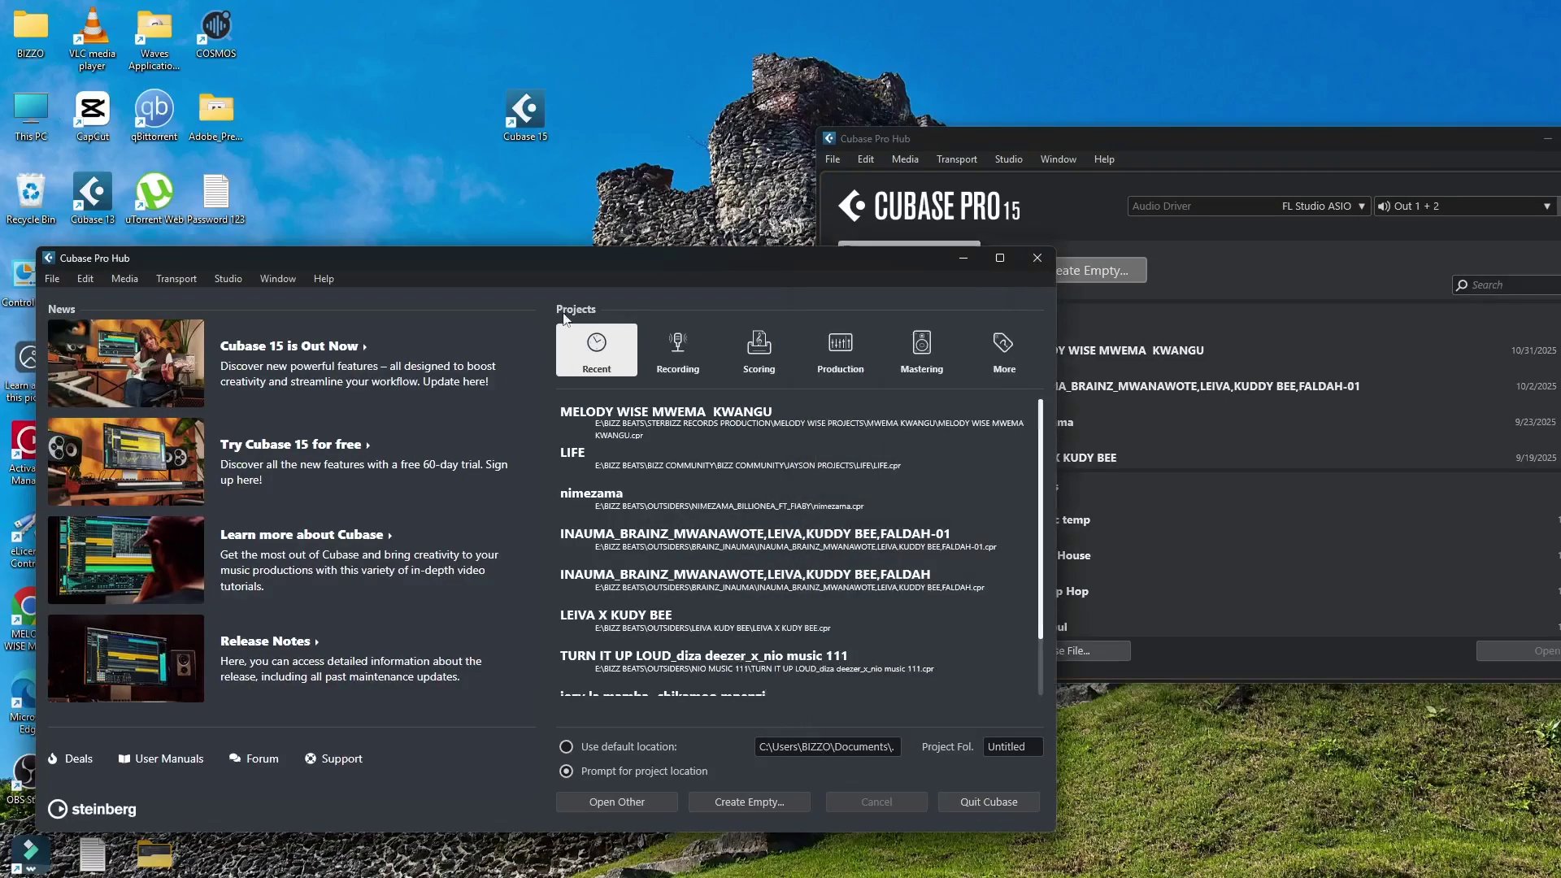
left_click_drag(556, 275, 554, 231)
left_click(1252, 188)
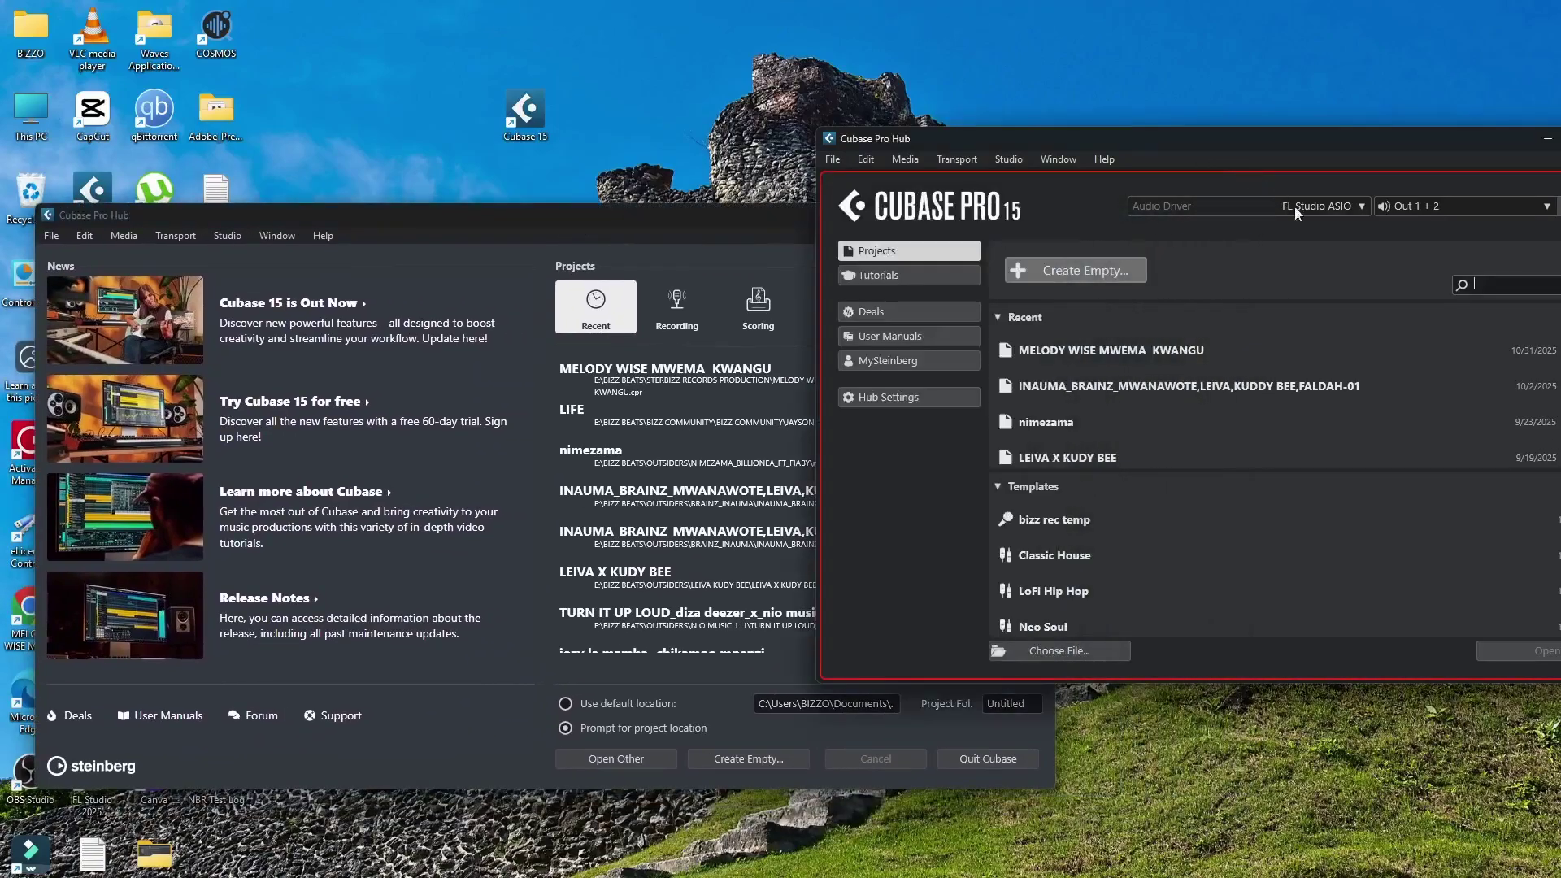
left_click_drag(1273, 152, 1374, 268)
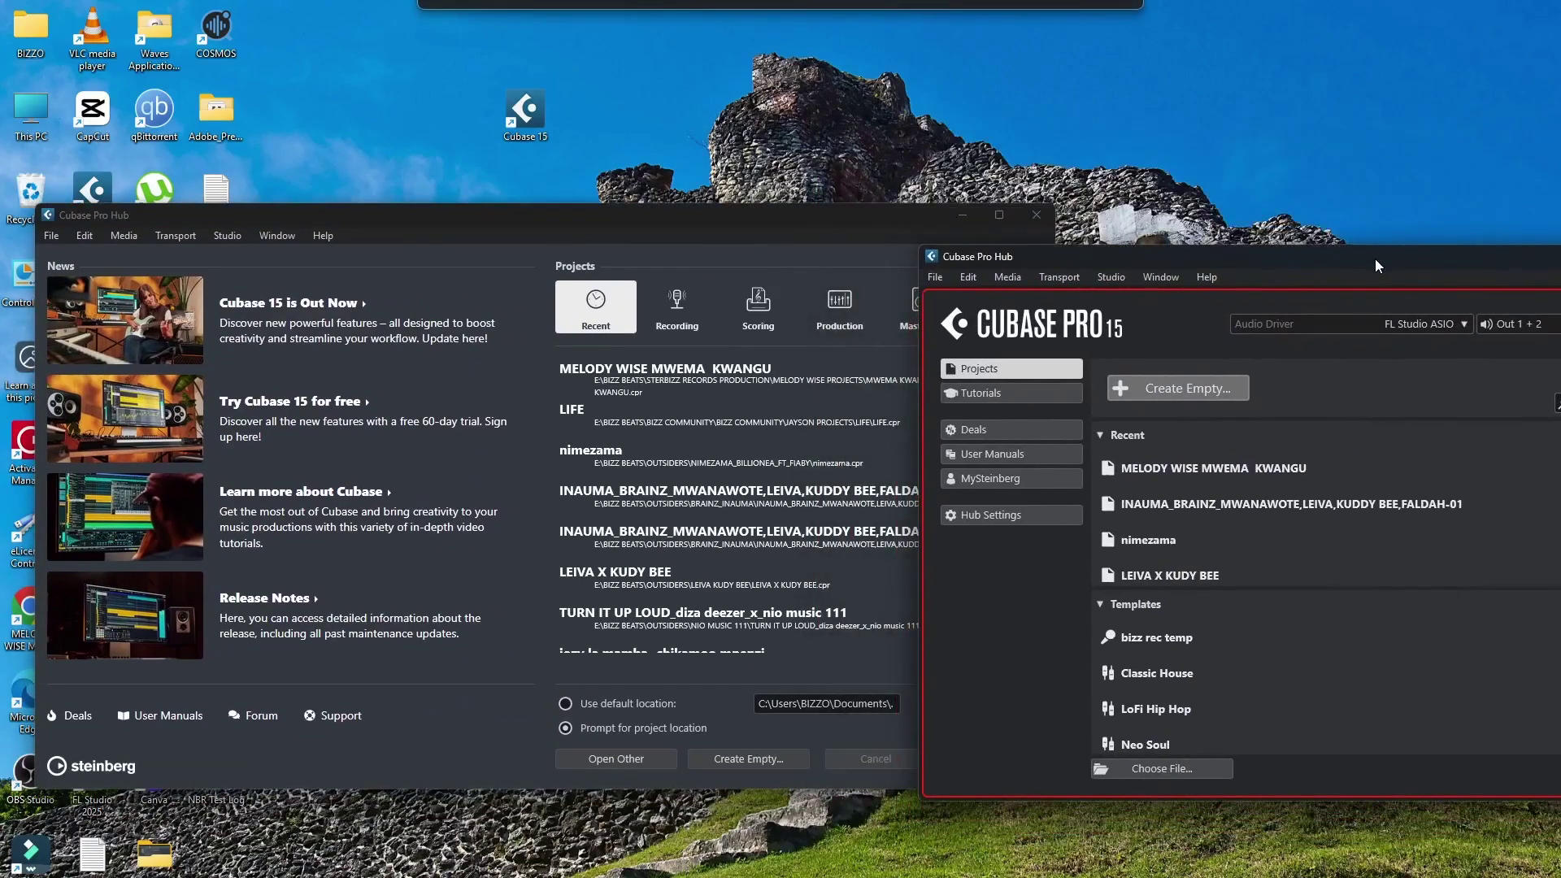
left_click(635, 230)
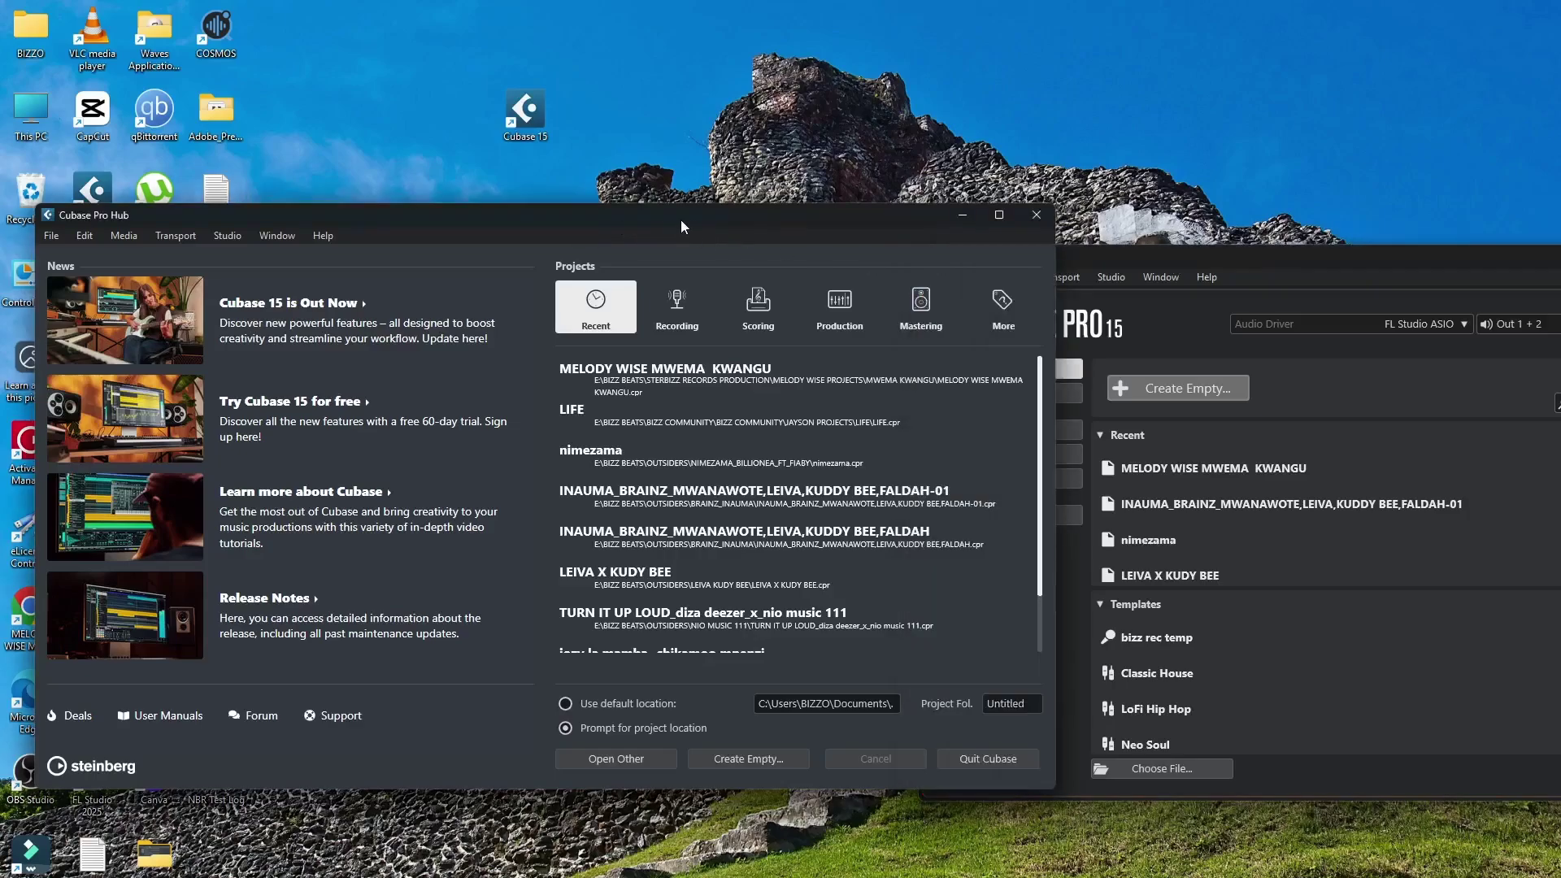
left_click_drag(681, 220, 593, 126)
left_click_drag(1204, 265, 1253, 160)
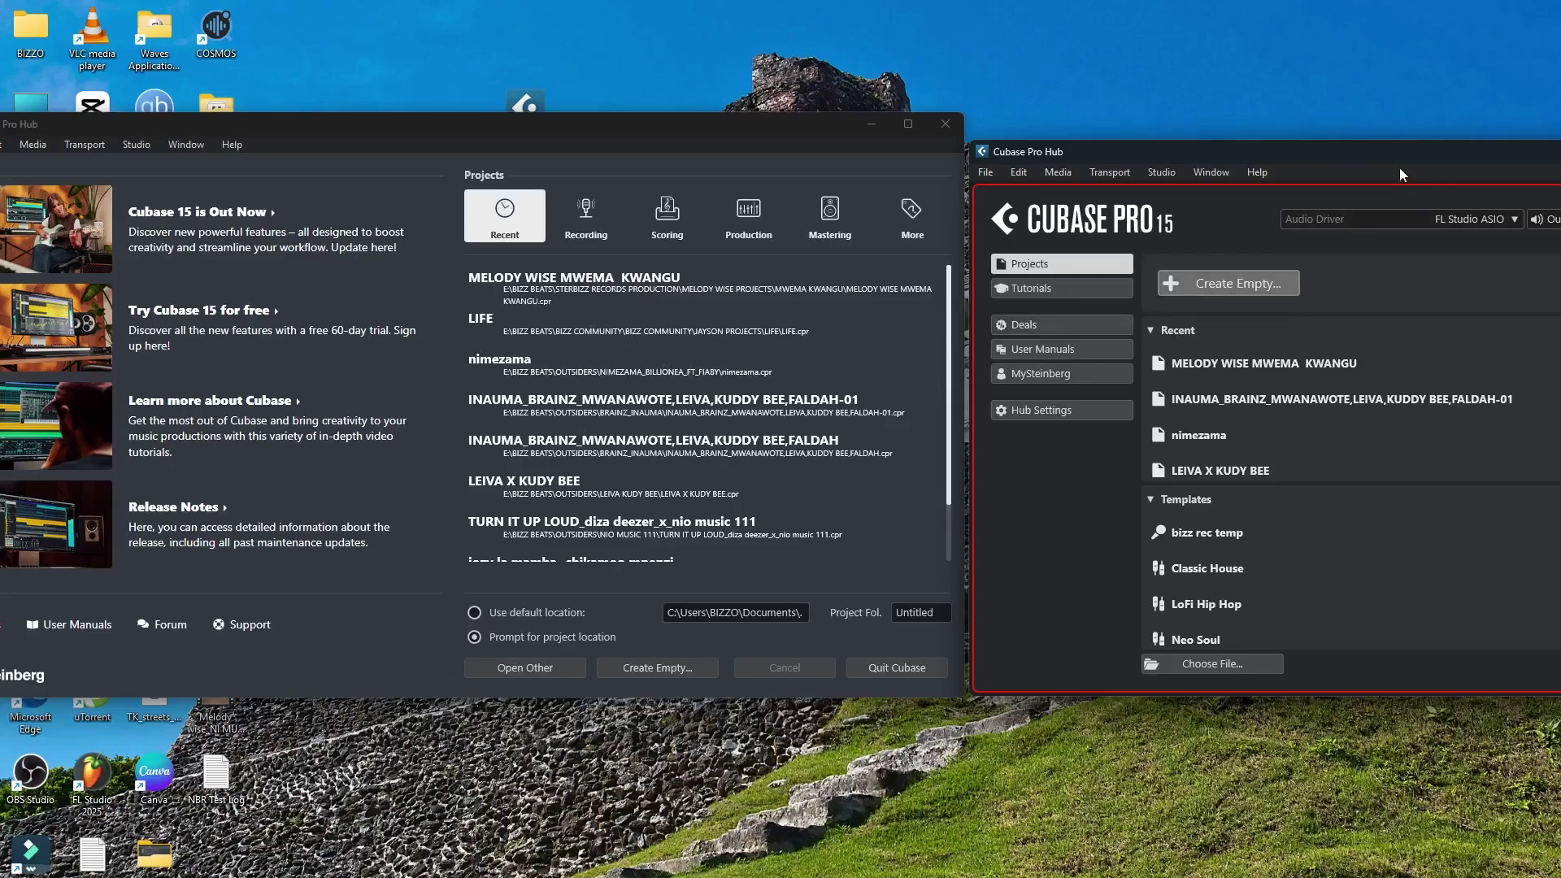
left_click_drag(1402, 152, 1334, 132)
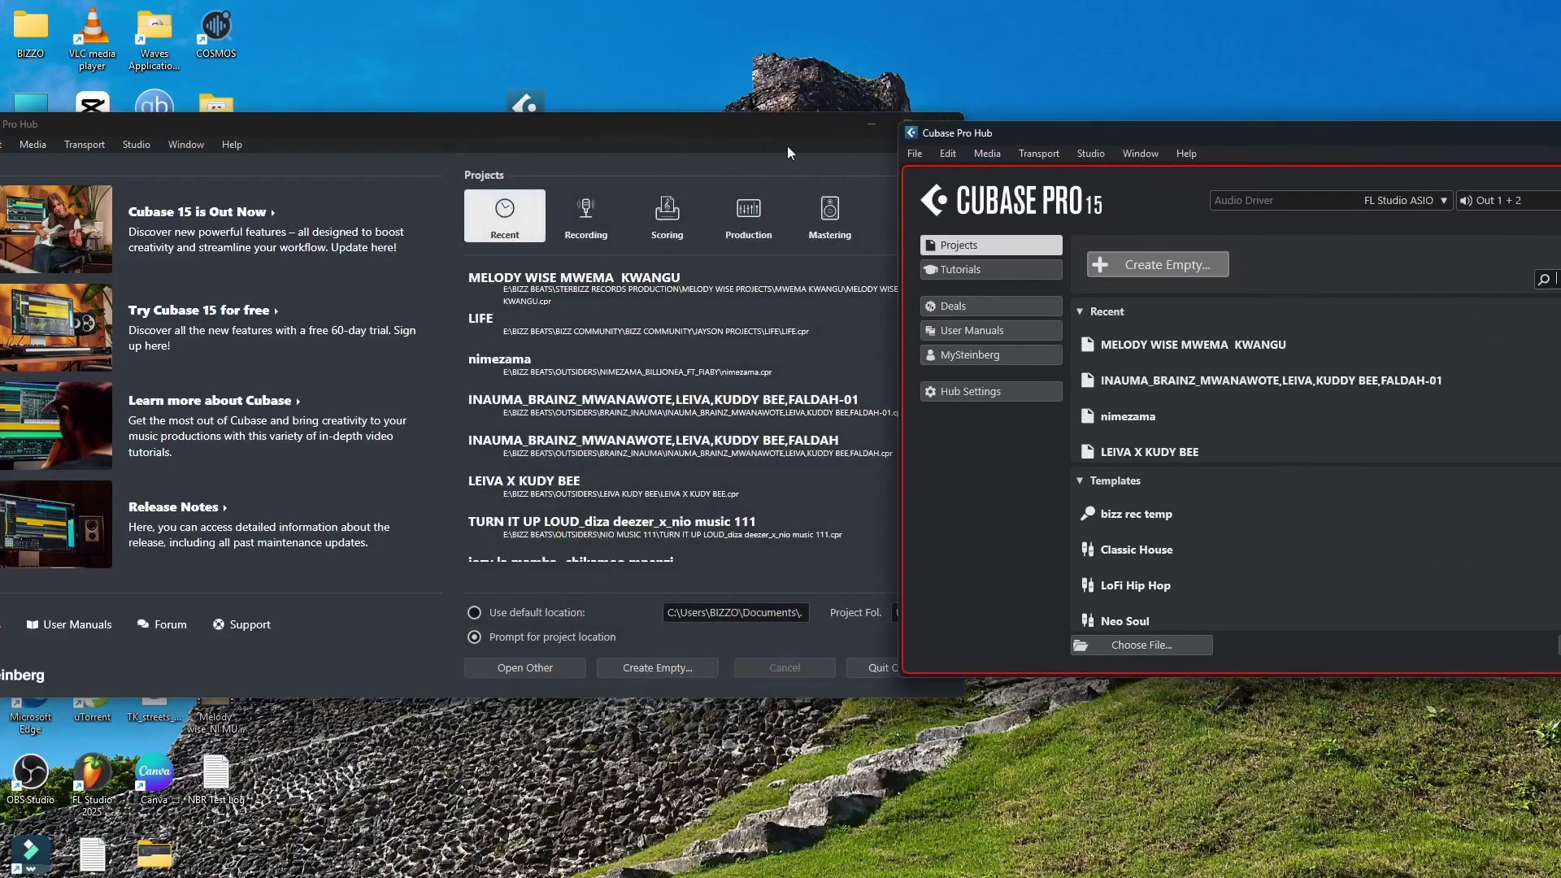
left_click_drag(709, 133, 590, 134)
Bring the Cubase Pro 15 Hub fully into view and look through its list of available audio drivers.
left_click_drag(1304, 146, 1079, 127)
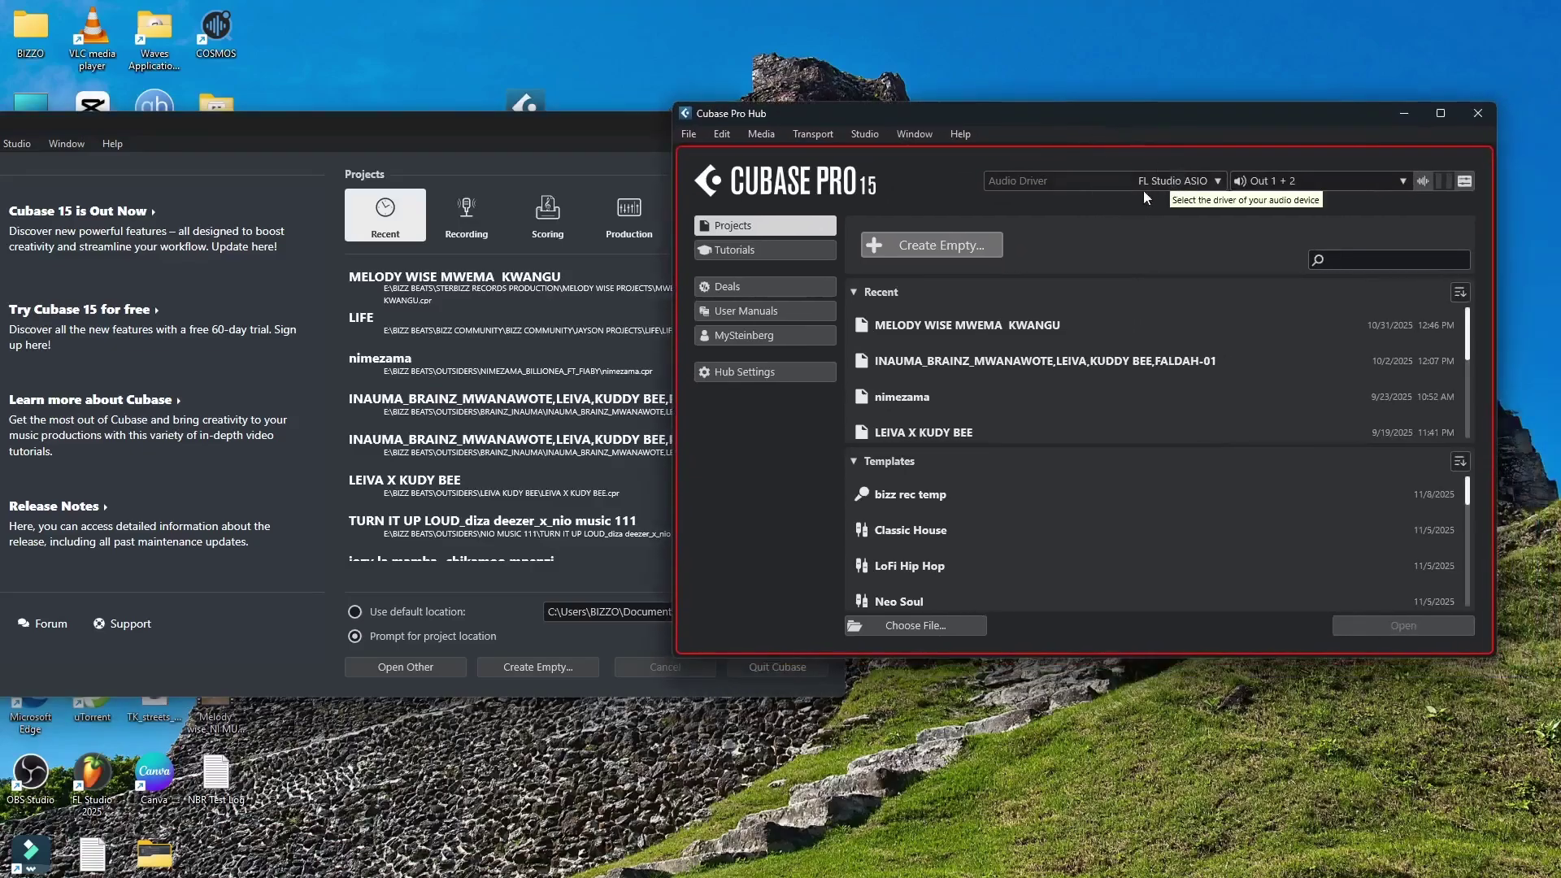
left_click(1175, 182)
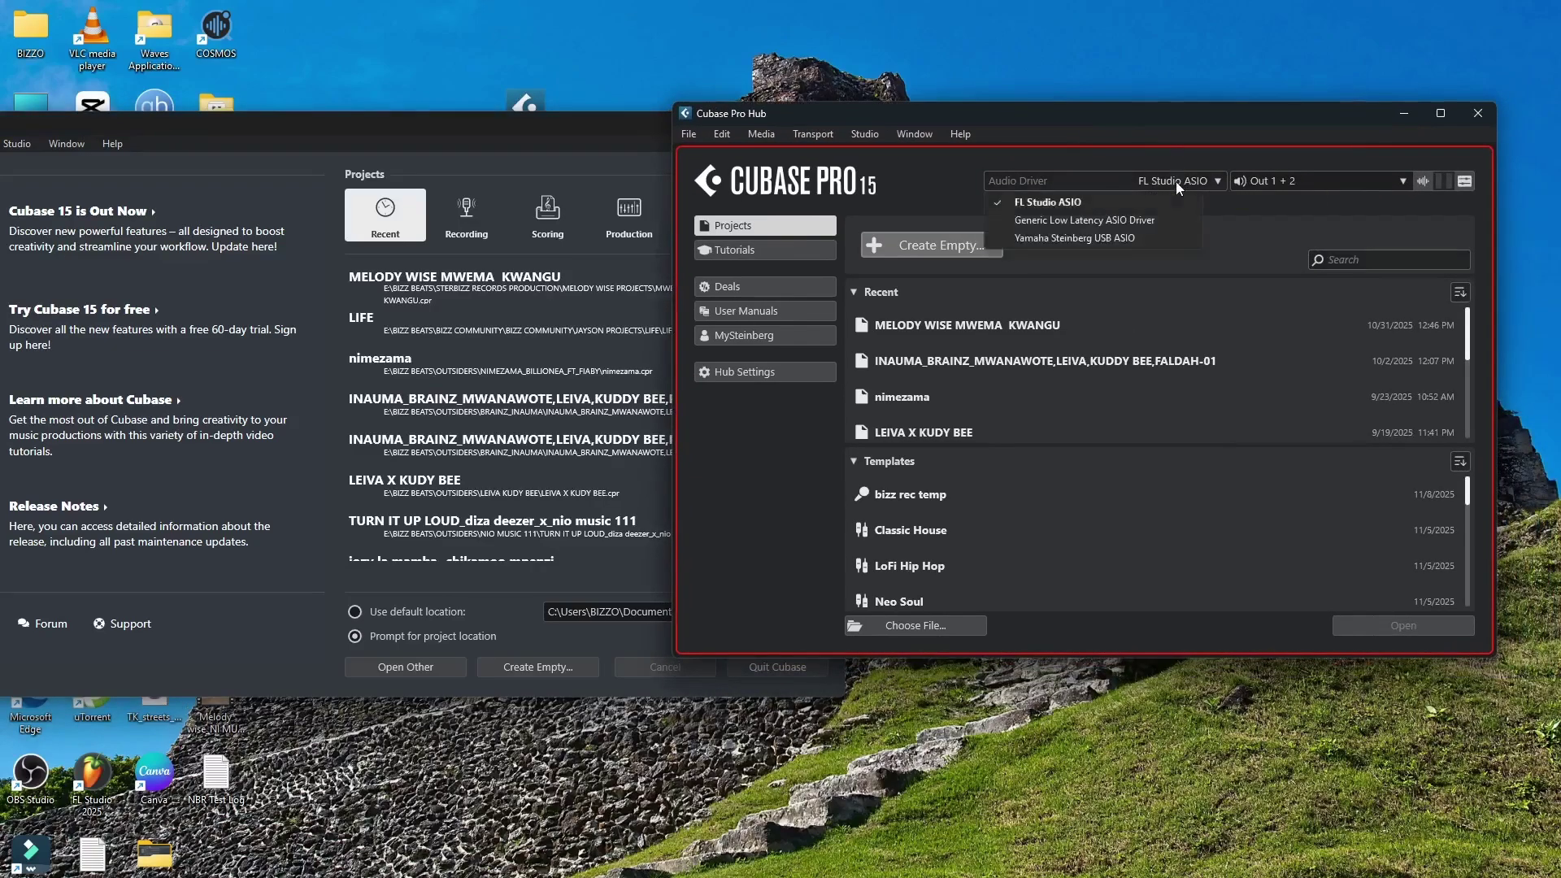
left_click(1174, 128)
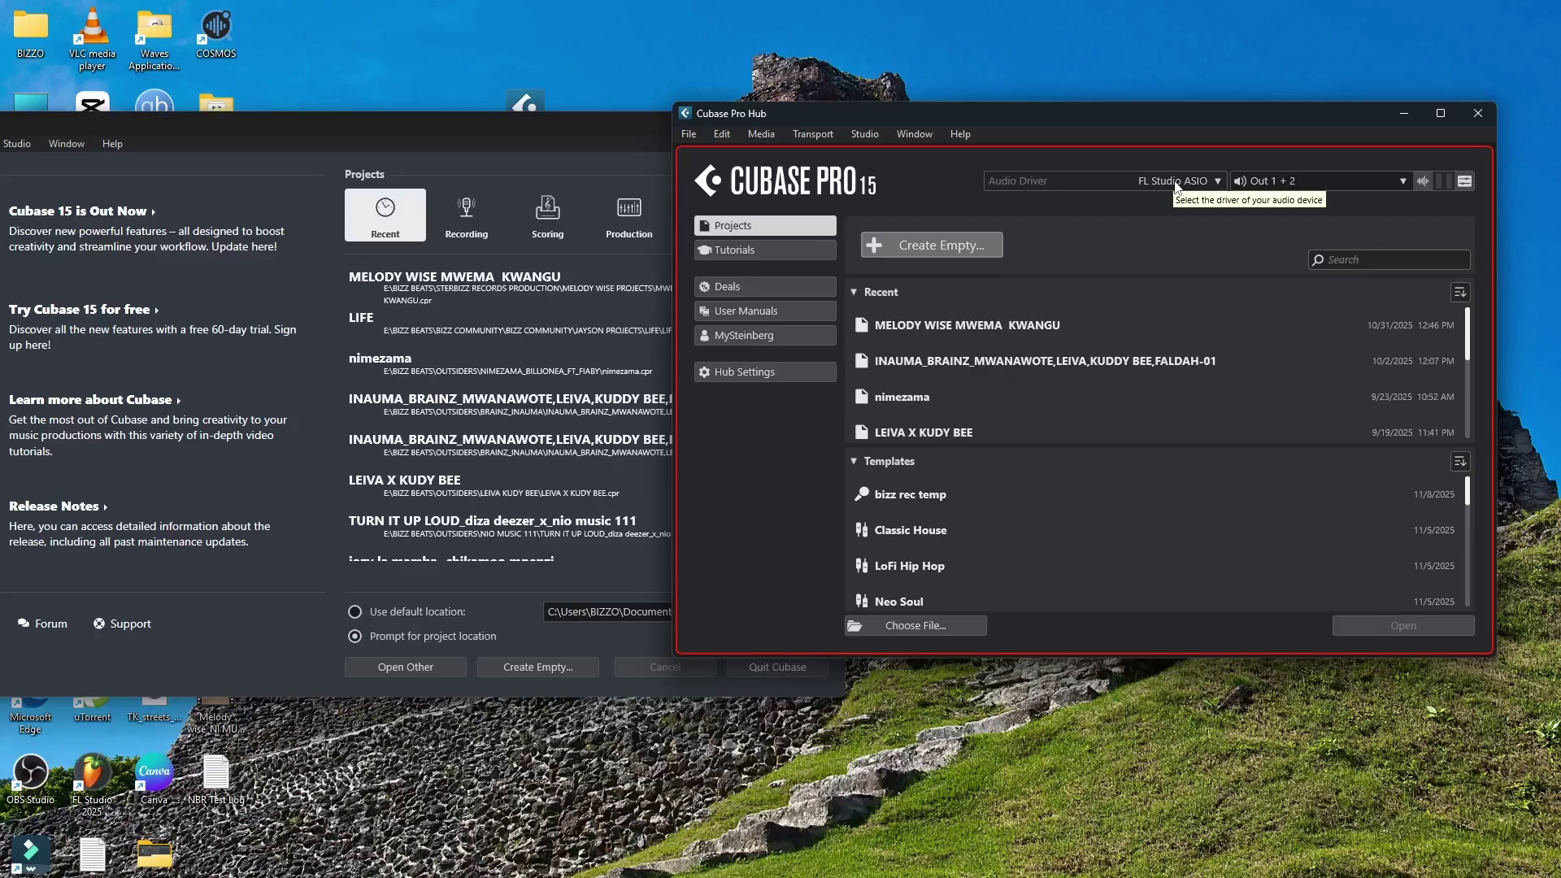
Reposition the two hubs so the Cubase Pro 15 Hub is fully visible beside the older hub's project list.
left_click_drag(1145, 114, 1284, 99)
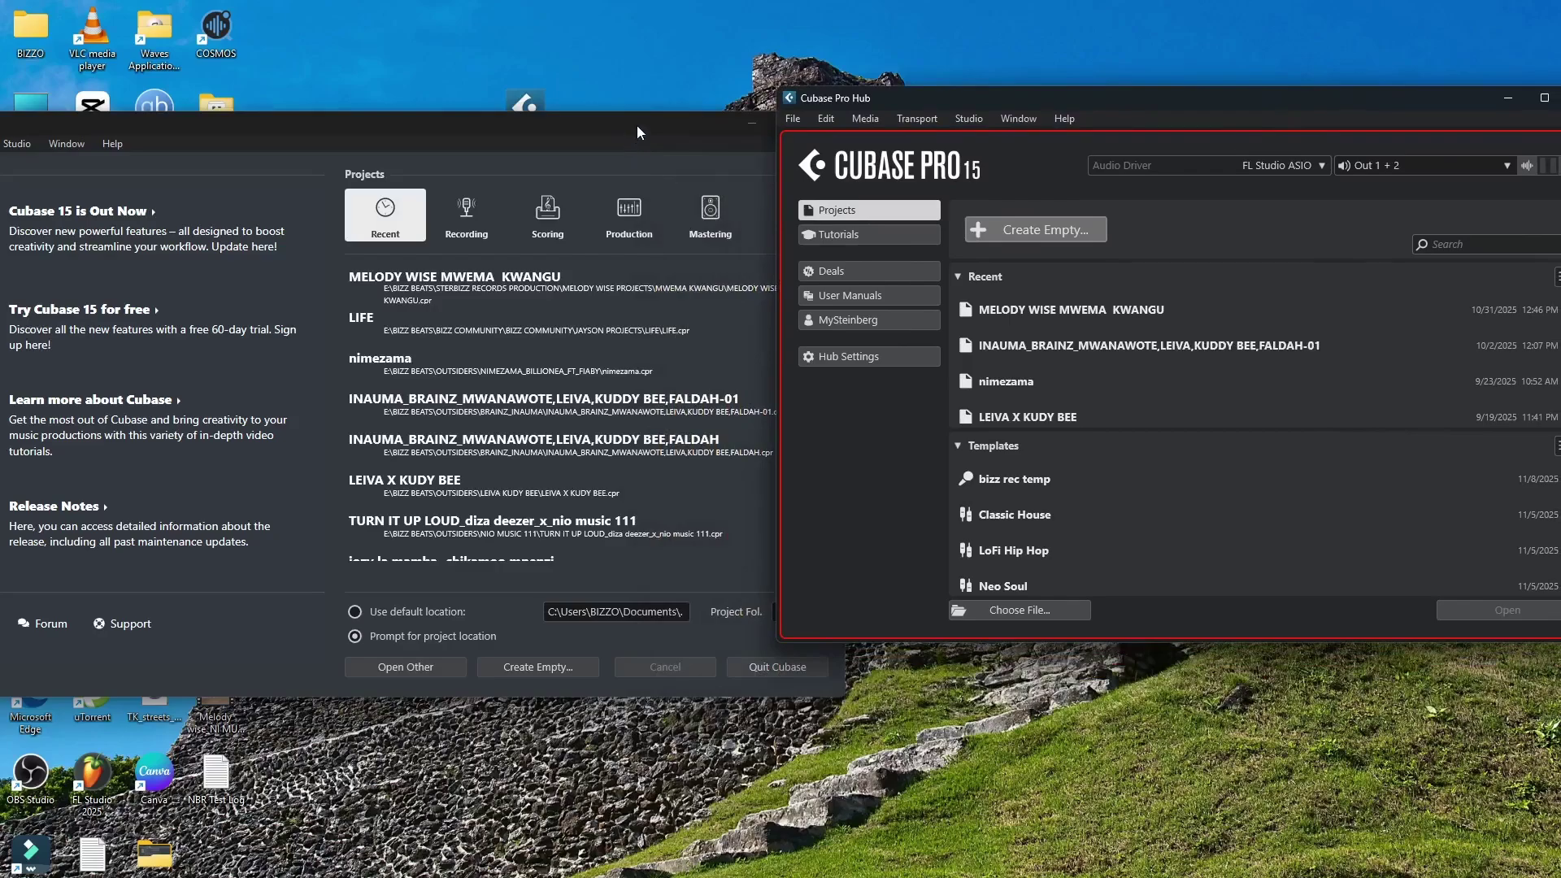
left_click_drag(636, 132, 531, 139)
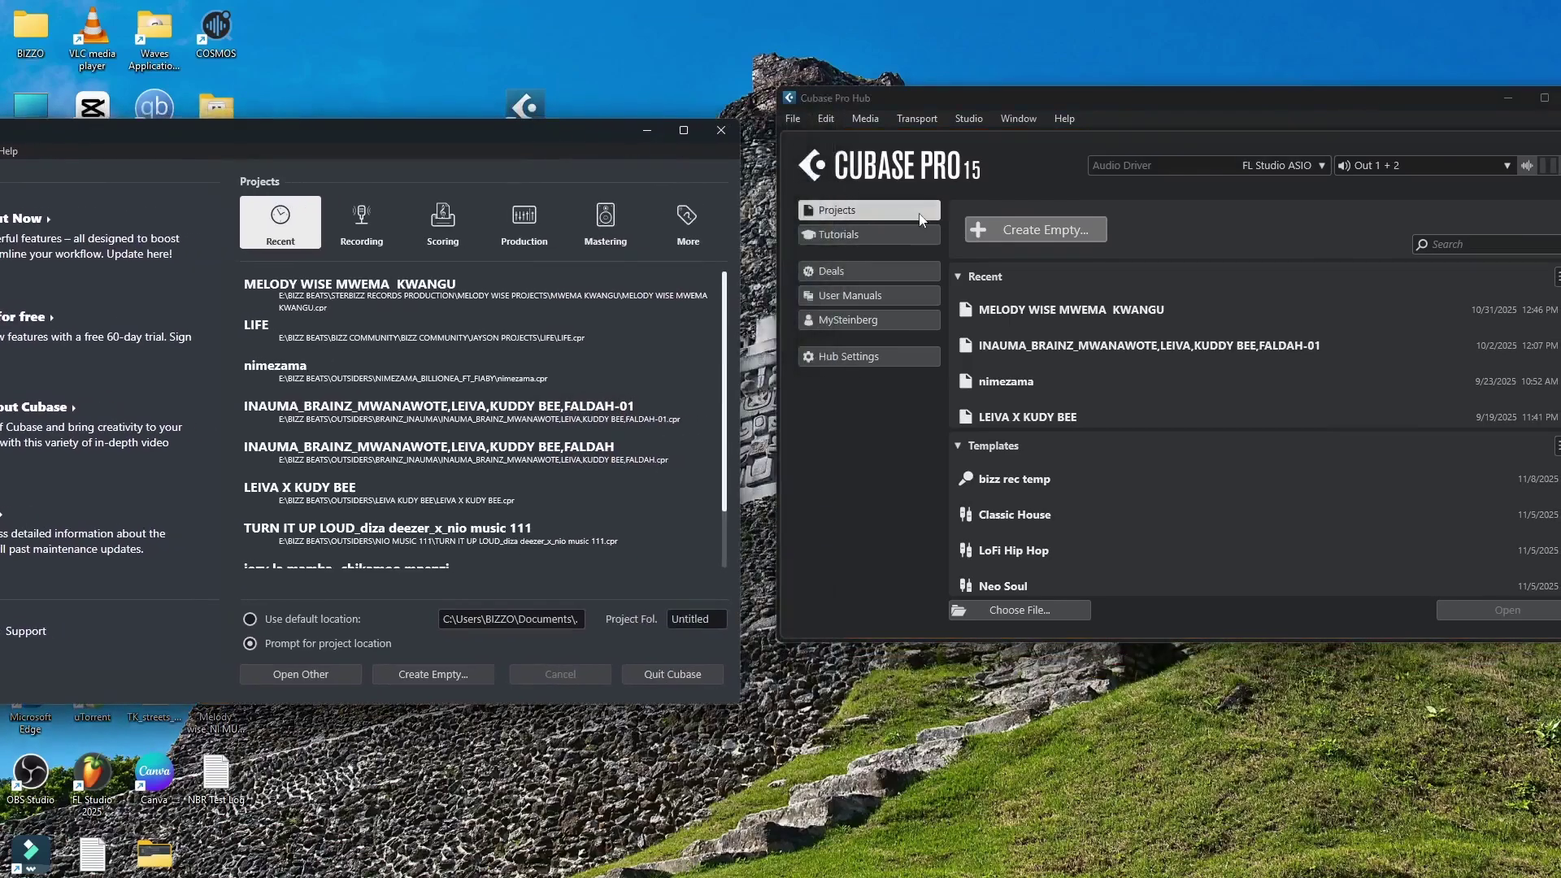
left_click_drag(1200, 112, 1004, 147)
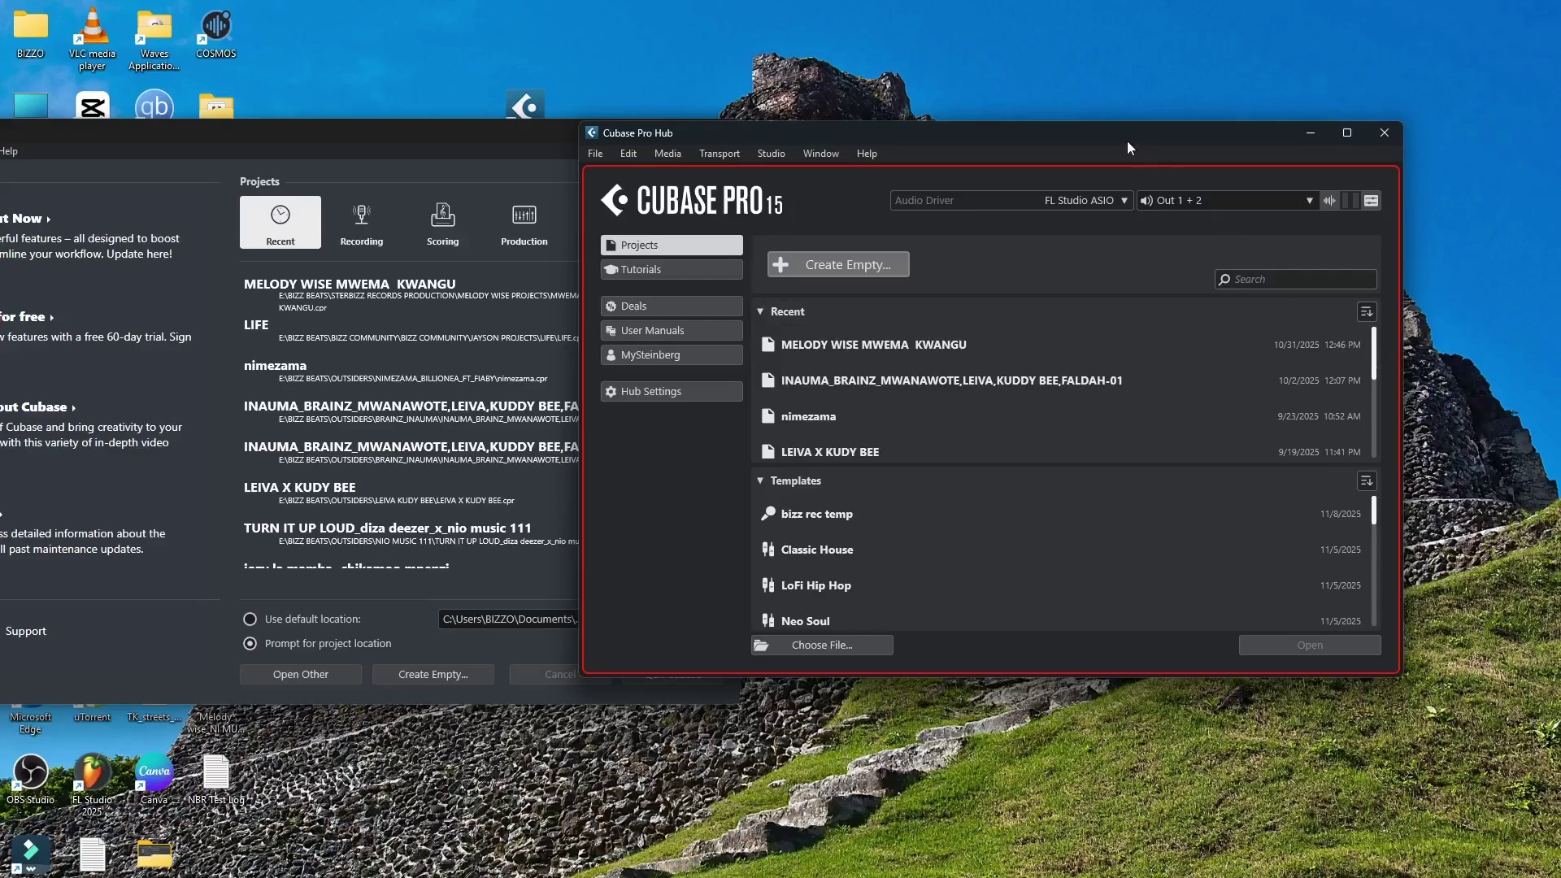
left_click_drag(1127, 140, 1191, 145)
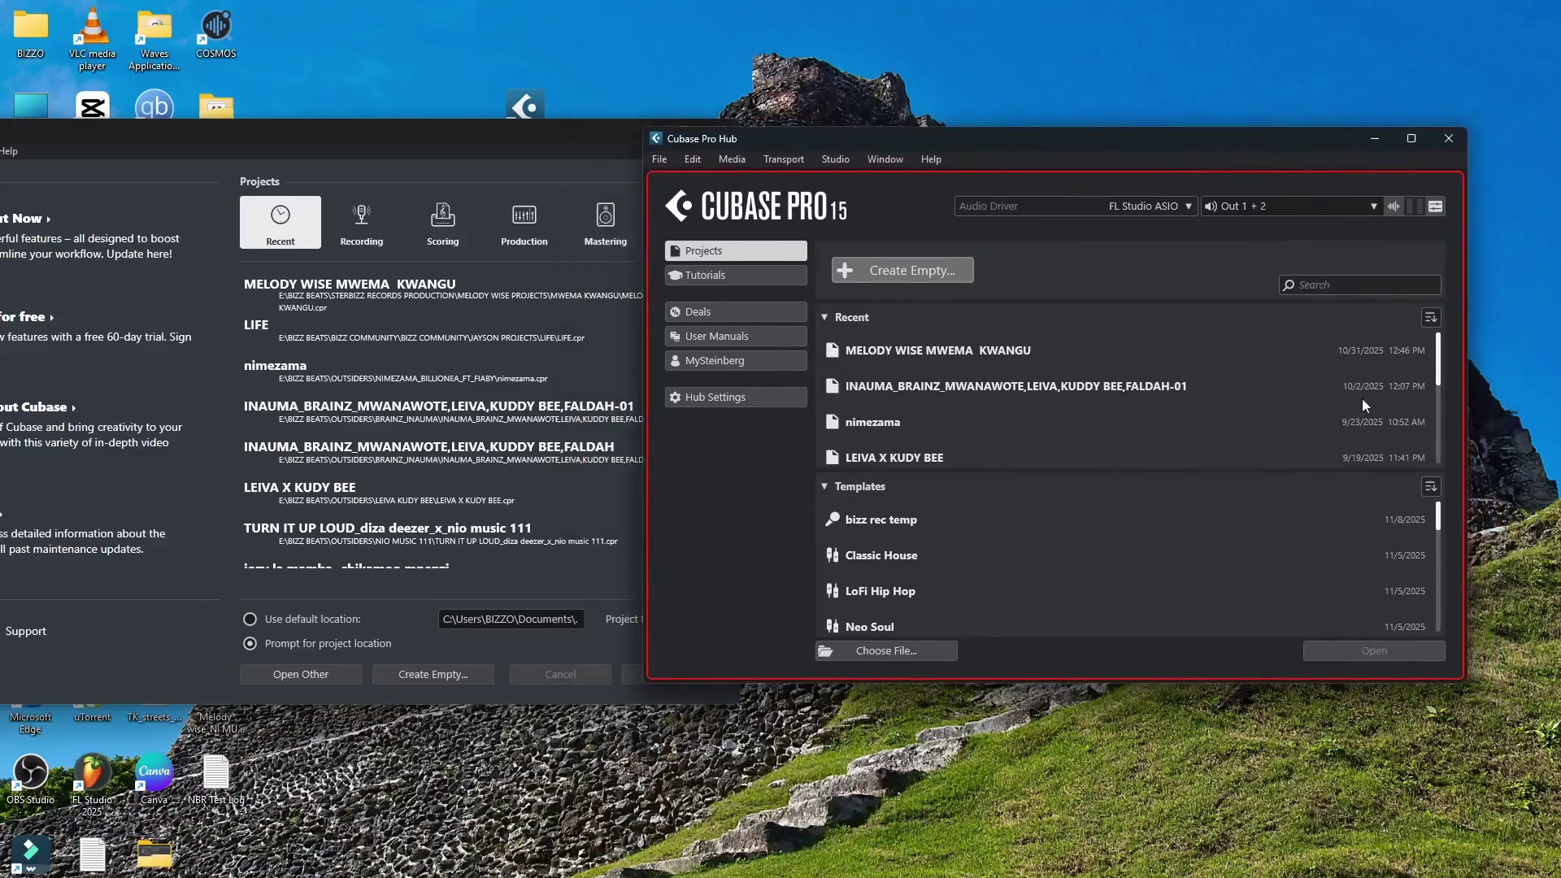
mouse_move(1057, 136)
left_mouse_down()
mouse_move(1157, 138)
mouse_move(1040, 135)
left_mouse_up()
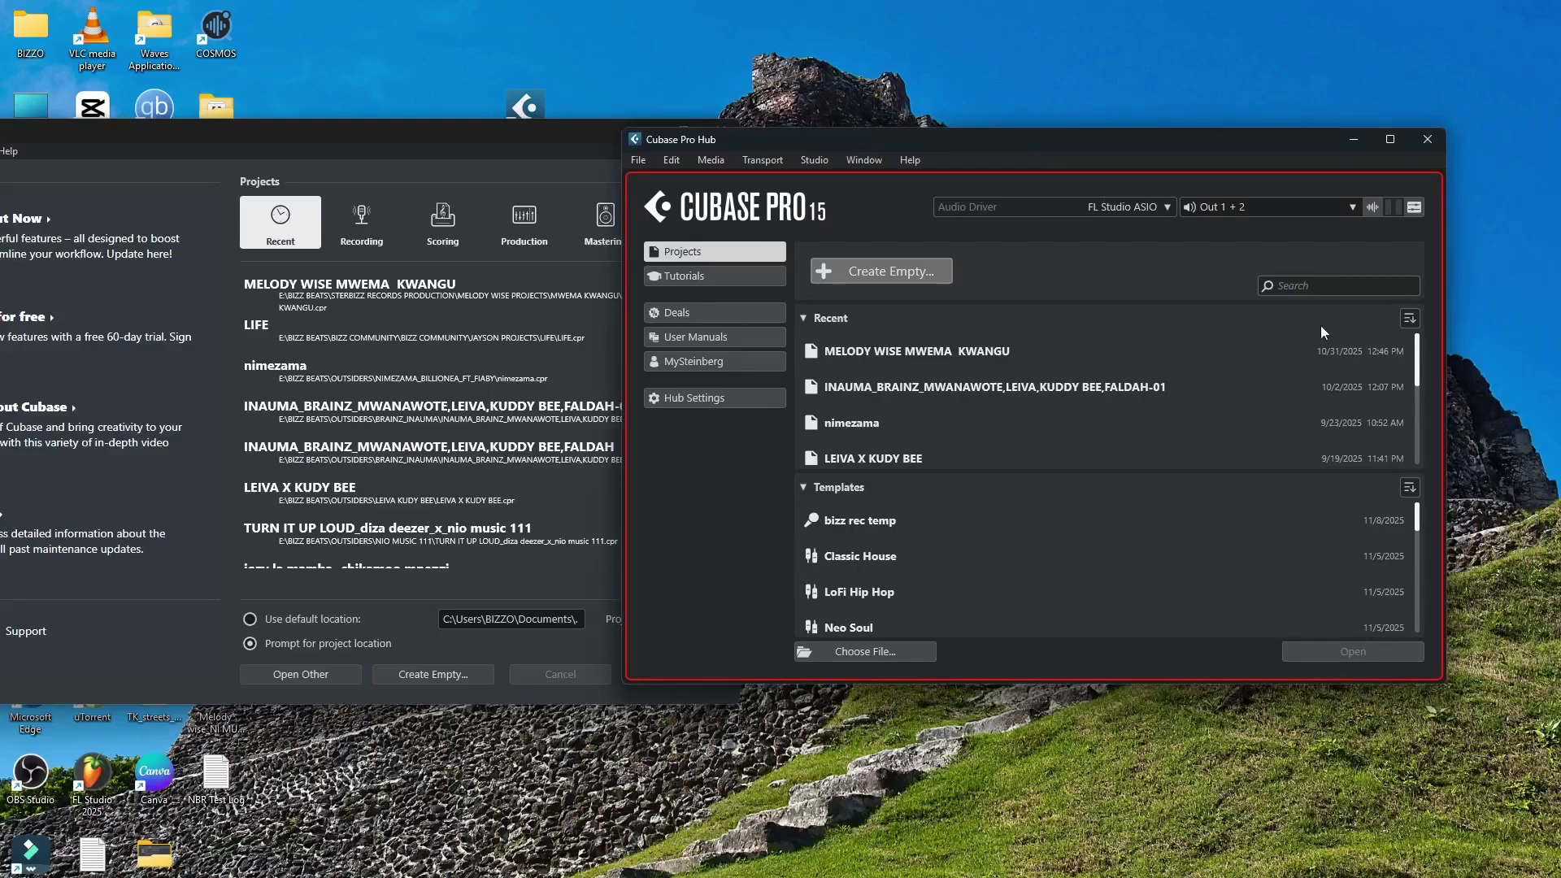
mouse_move(1170, 144)
left_mouse_down()
mouse_move(1320, 145)
mouse_move(1173, 148)
left_mouse_up()
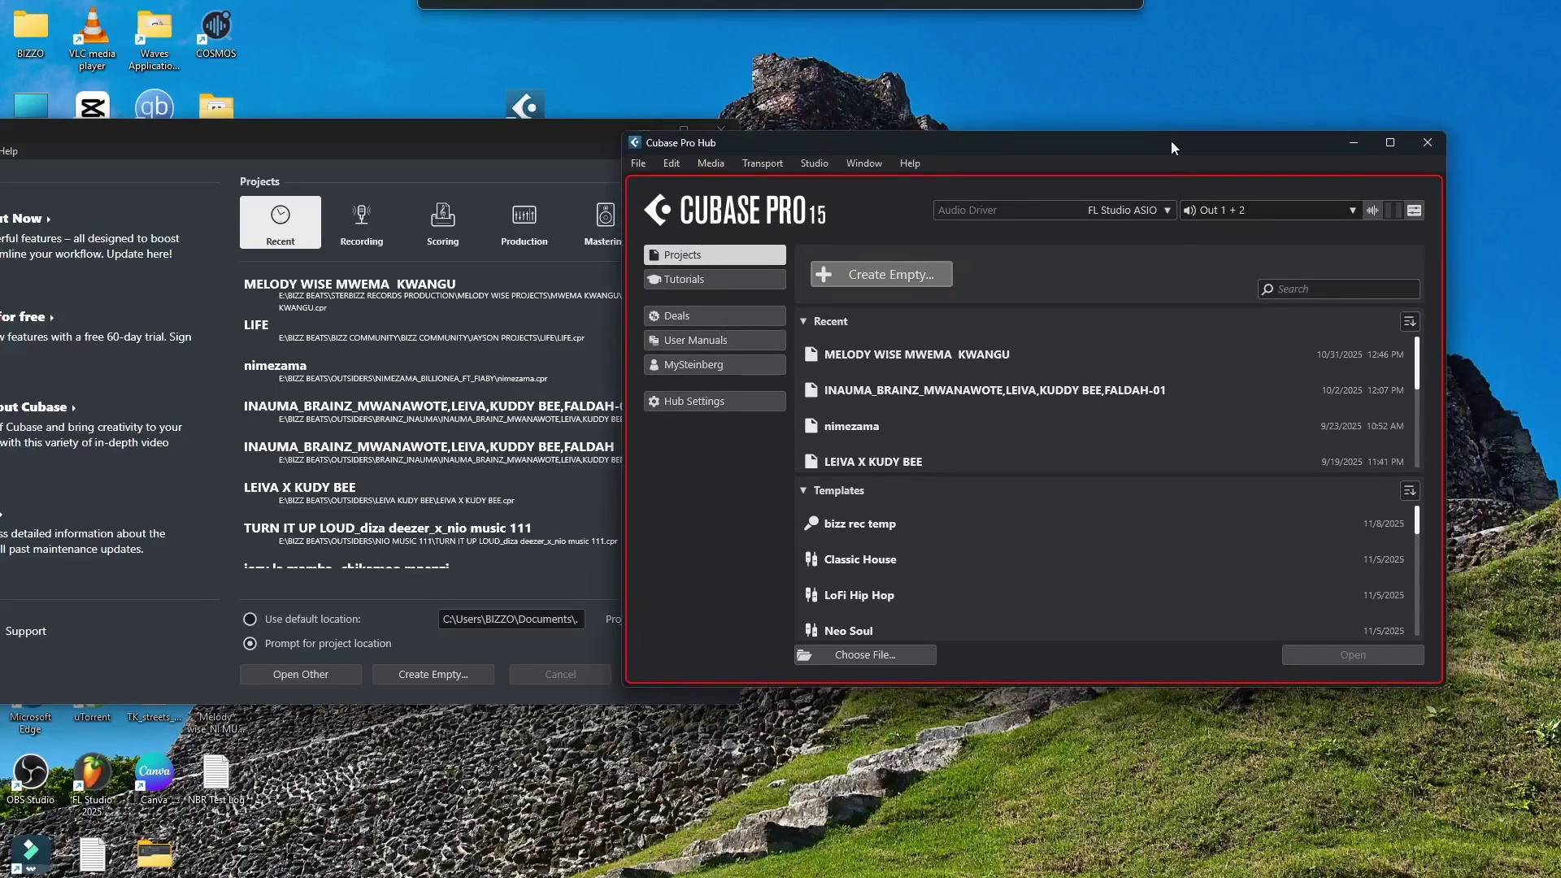
left_click_drag(1171, 143, 1264, 154)
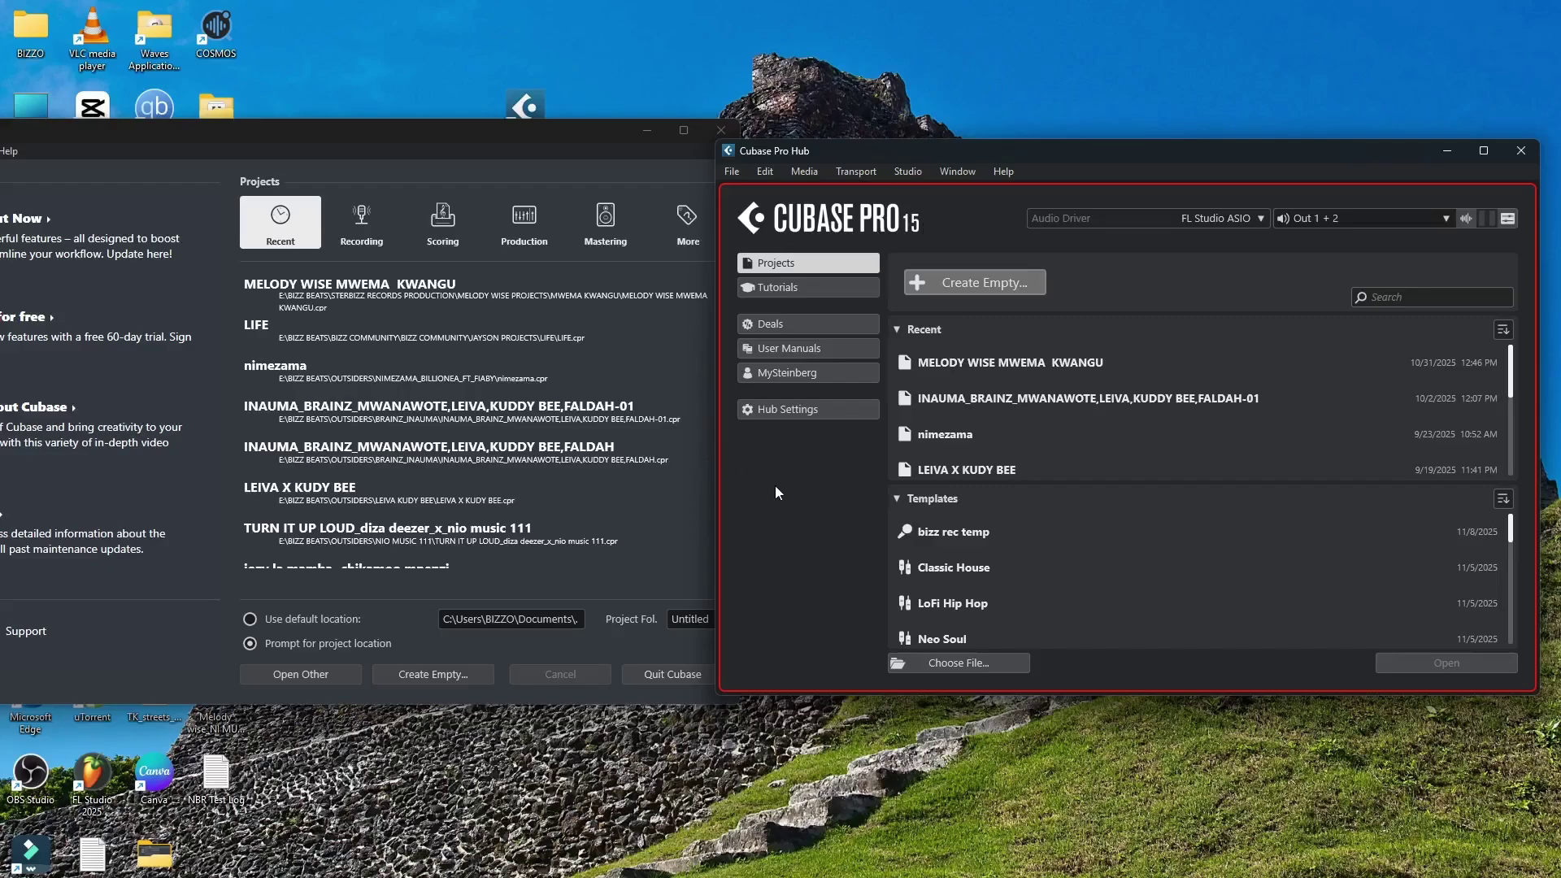
Create an empty project in the MASTERING folder from the Cubase Pro 15 Hub, then minimize its project and MixConsole windows.
left_click(987, 289)
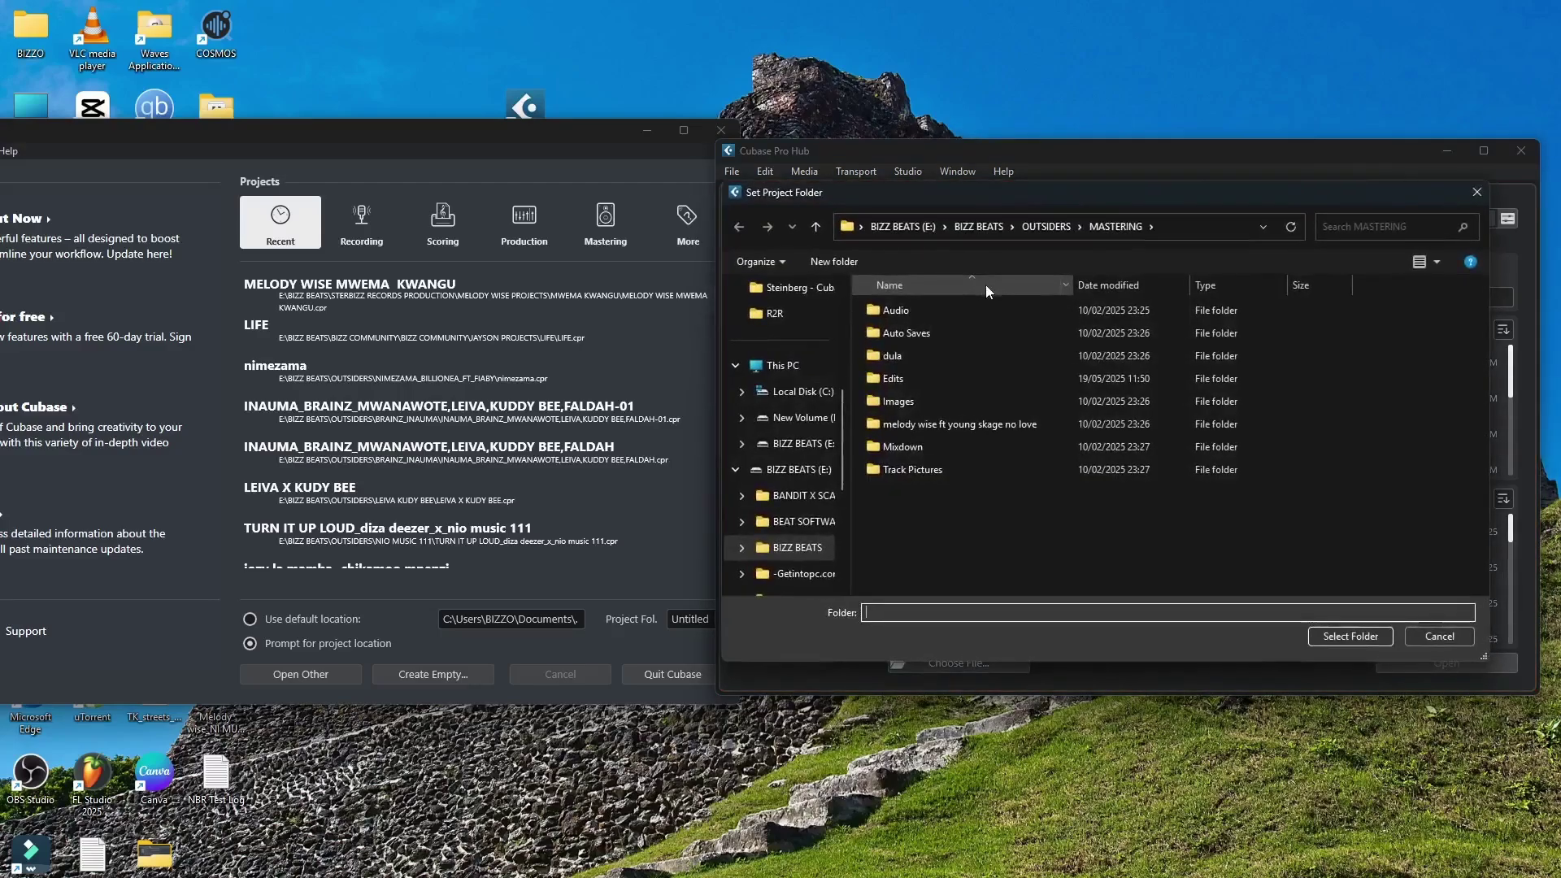
left_click(1349, 636)
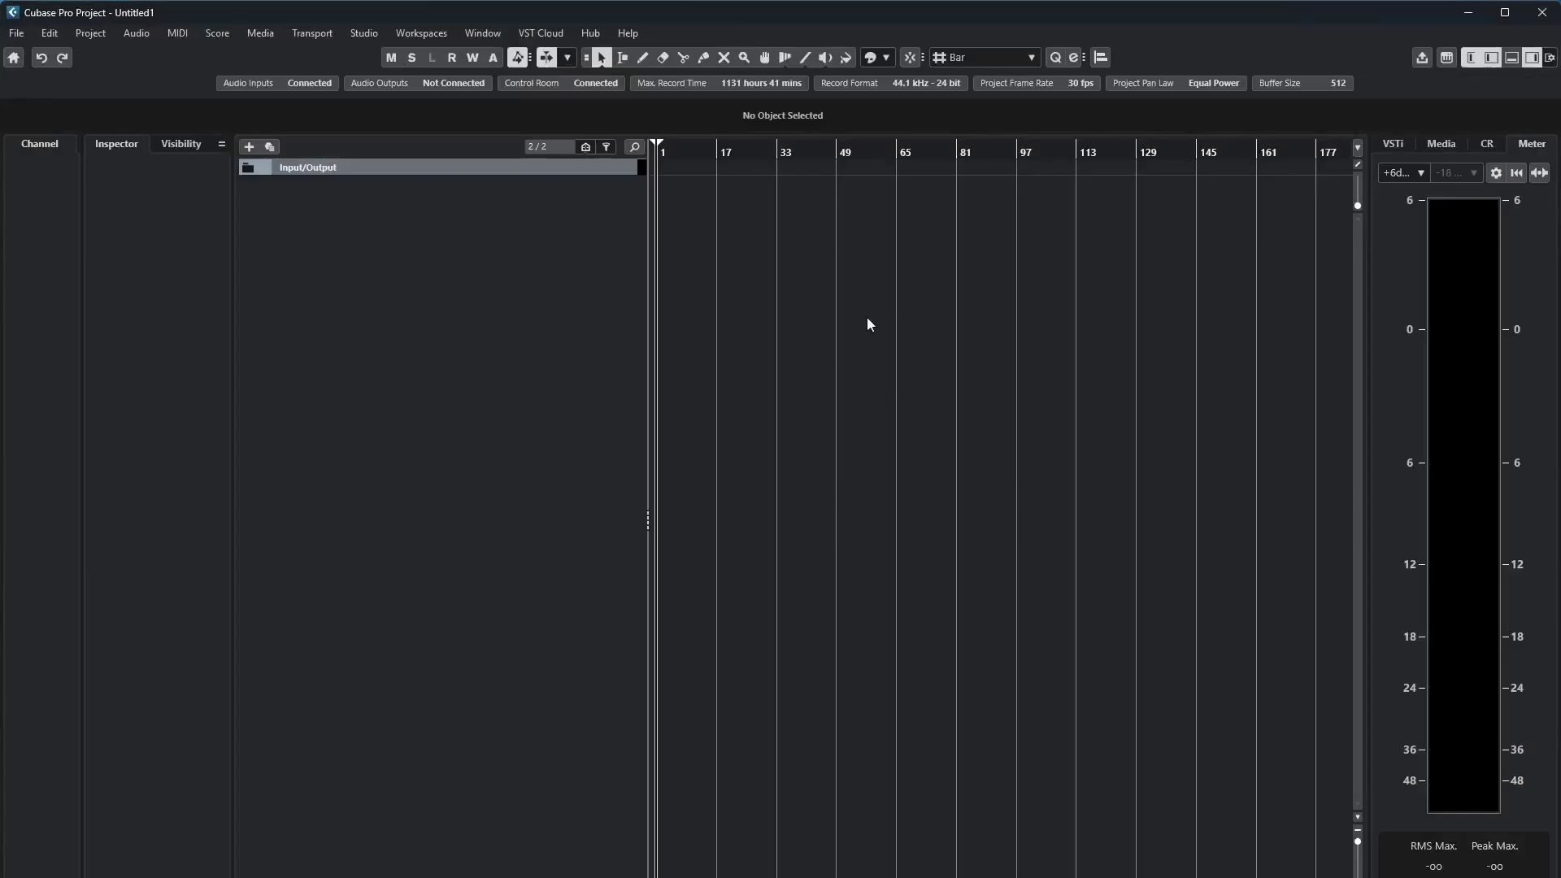
left_click(1468, 12)
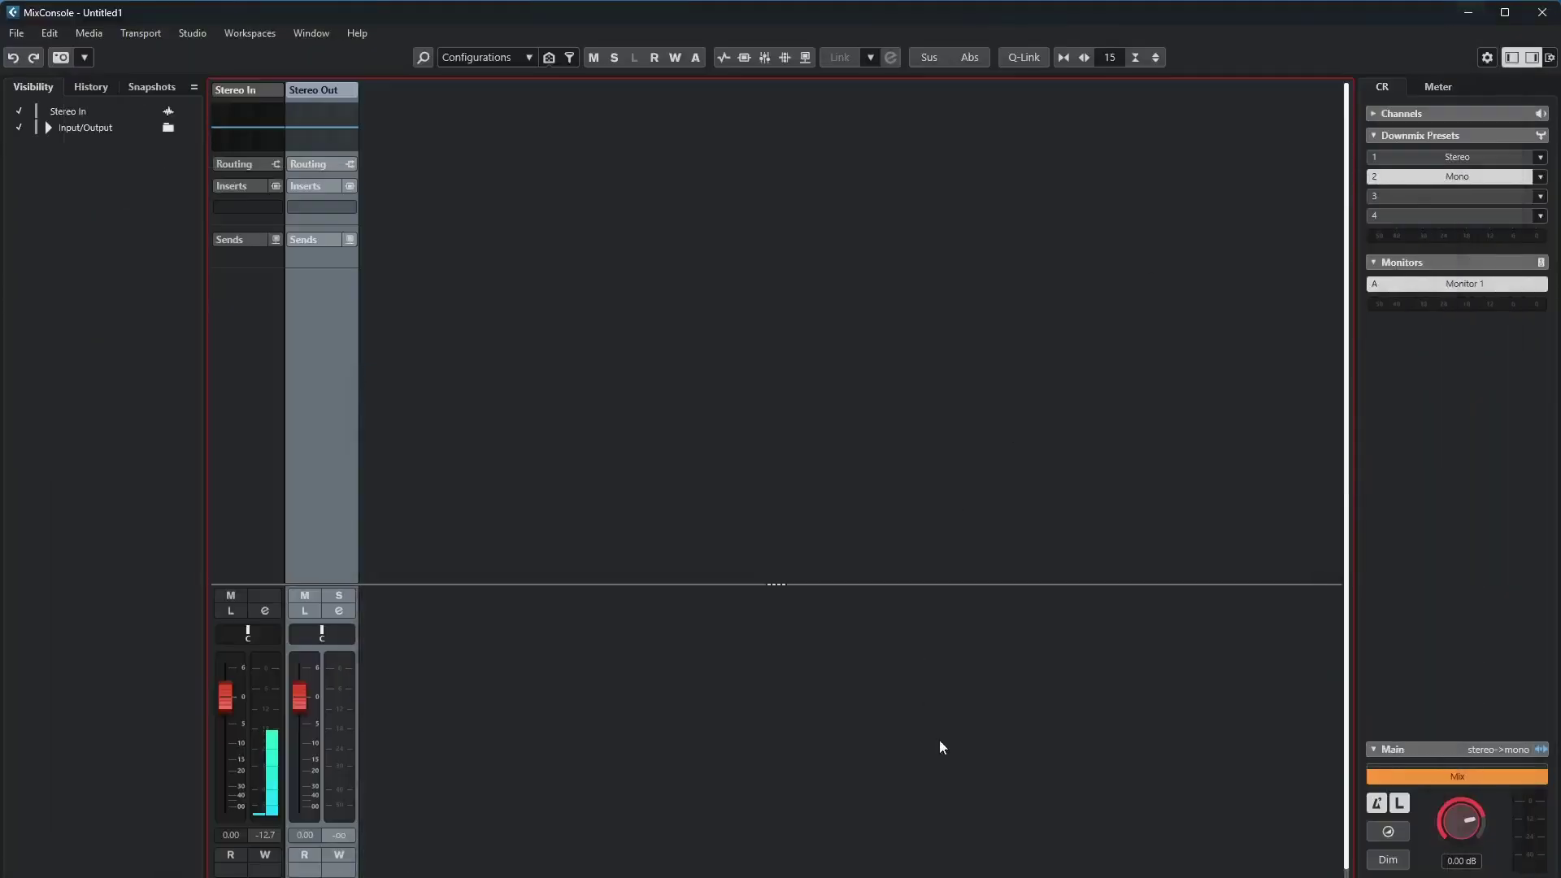
left_click(1468, 12)
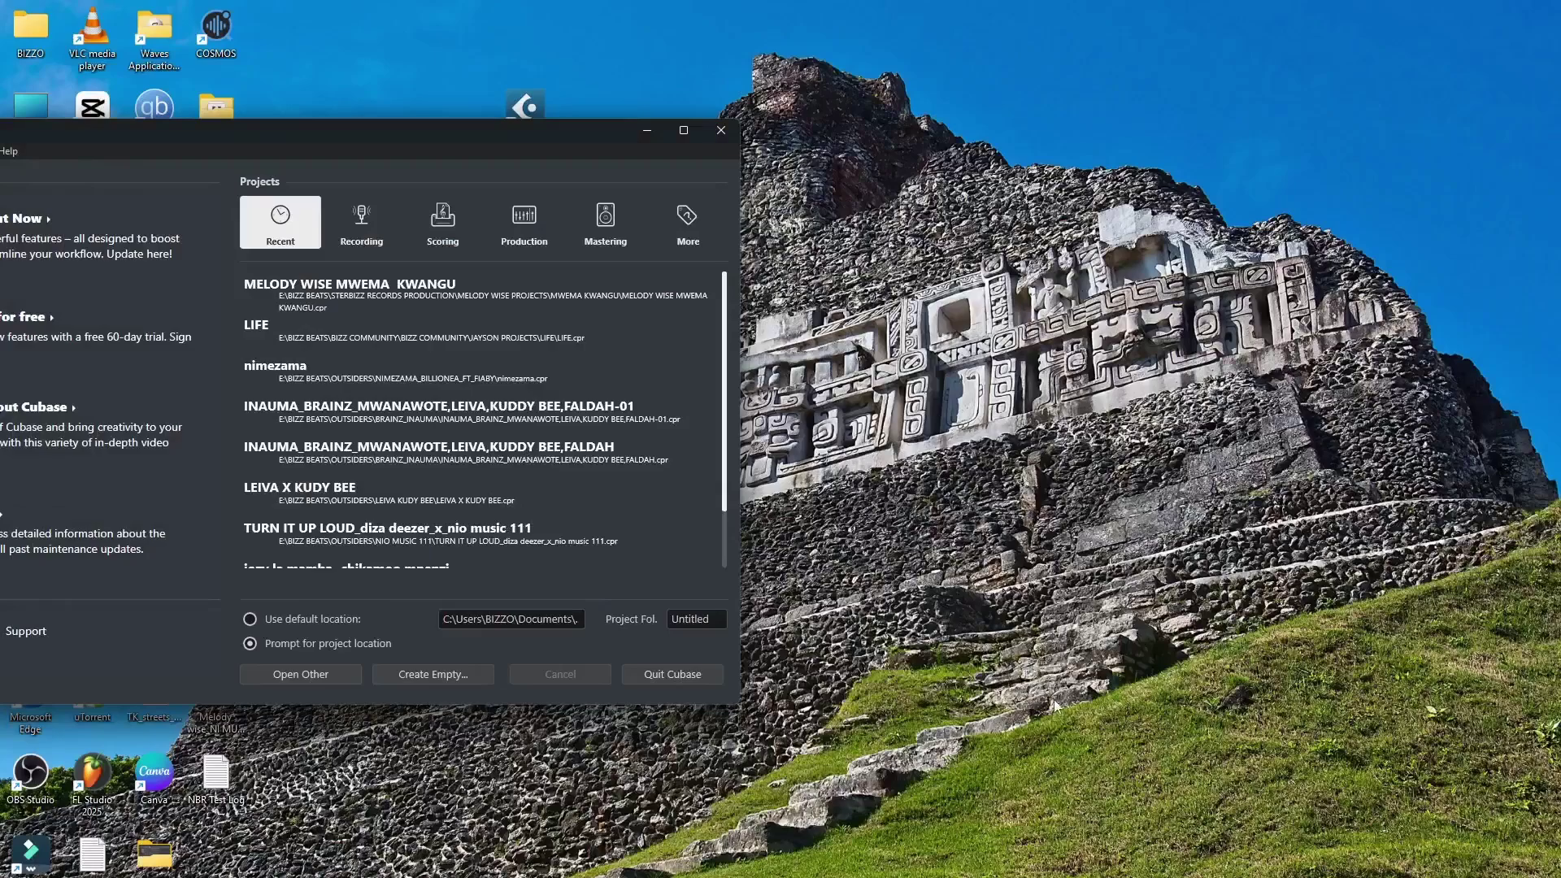
Bring the older version's hub fully into view and create an empty project in the MASTERING folder from it.
left_click_drag(411, 133, 858, 144)
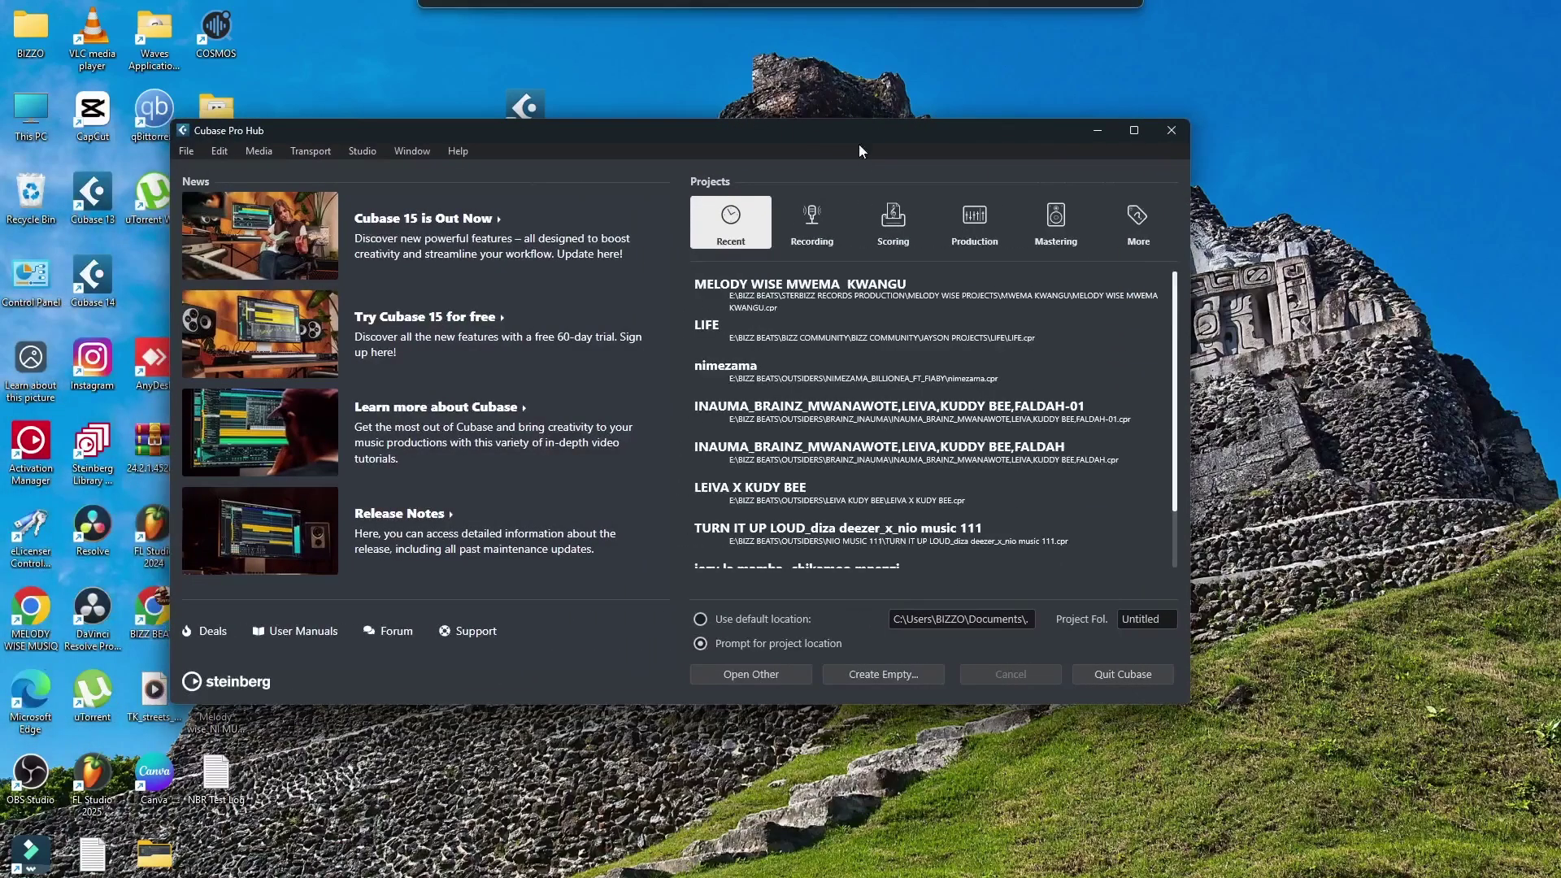
left_click(881, 674)
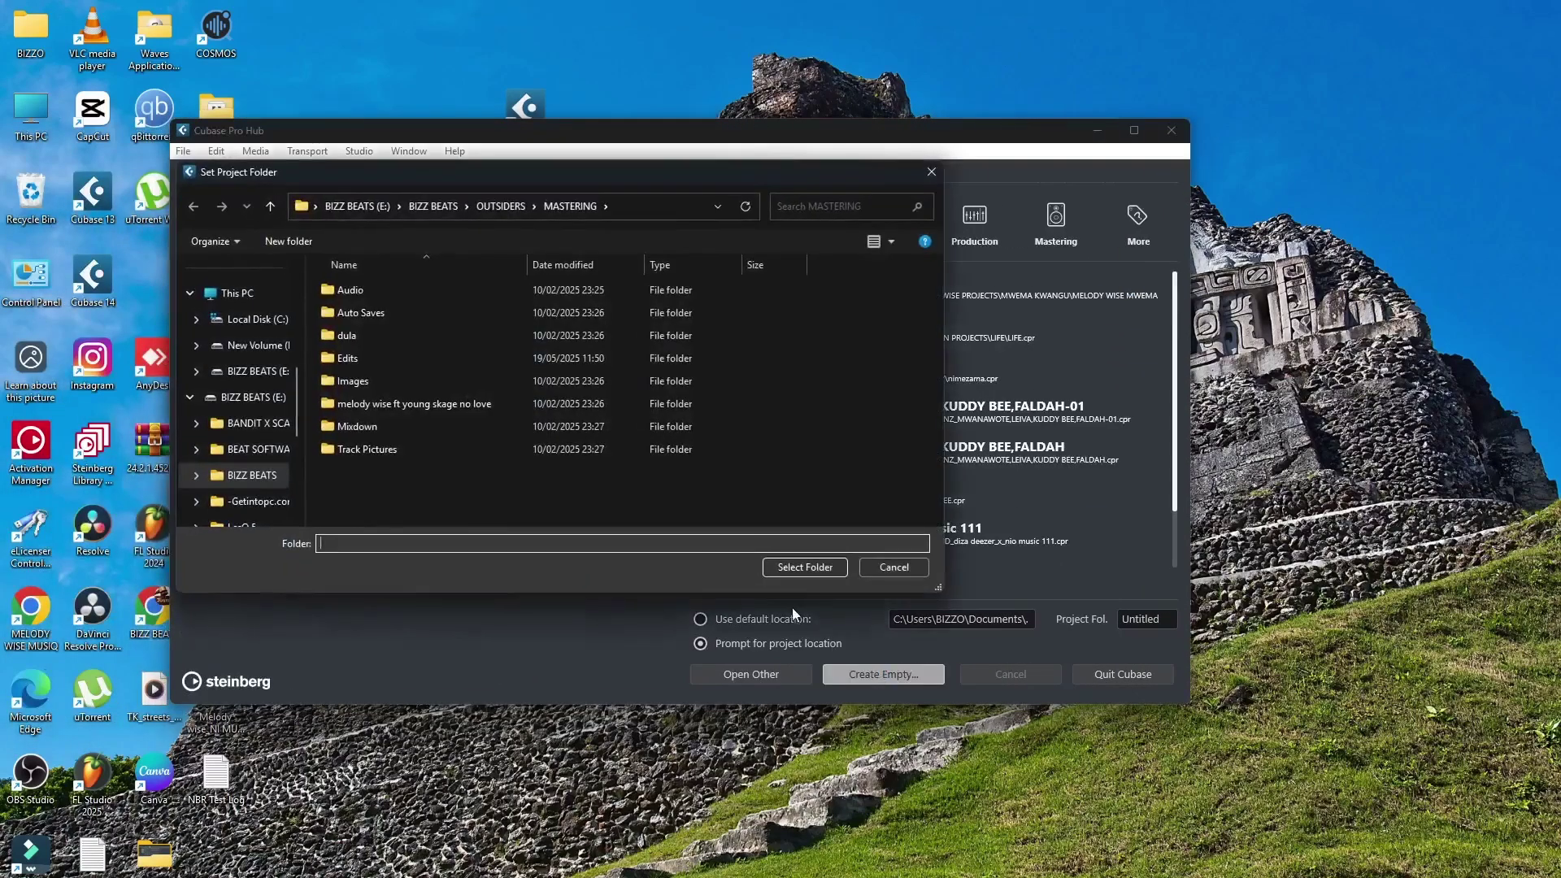
left_click(807, 567)
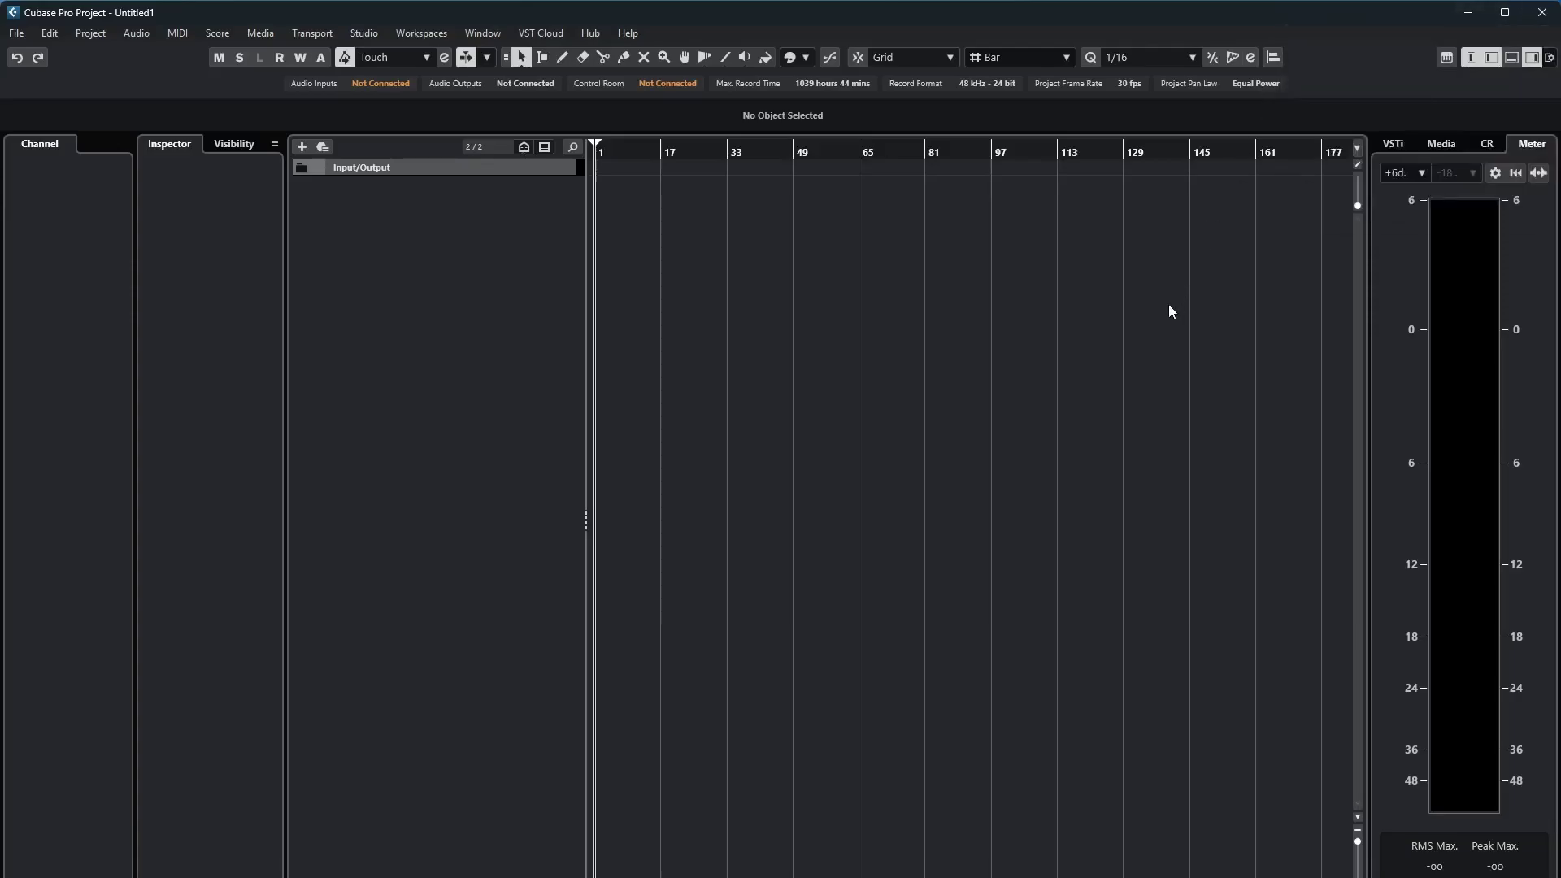
Compare the older version's project window with the Cubase Pro 15 MixConsole and project window by switching between them.
mouse_move(1503, 18)
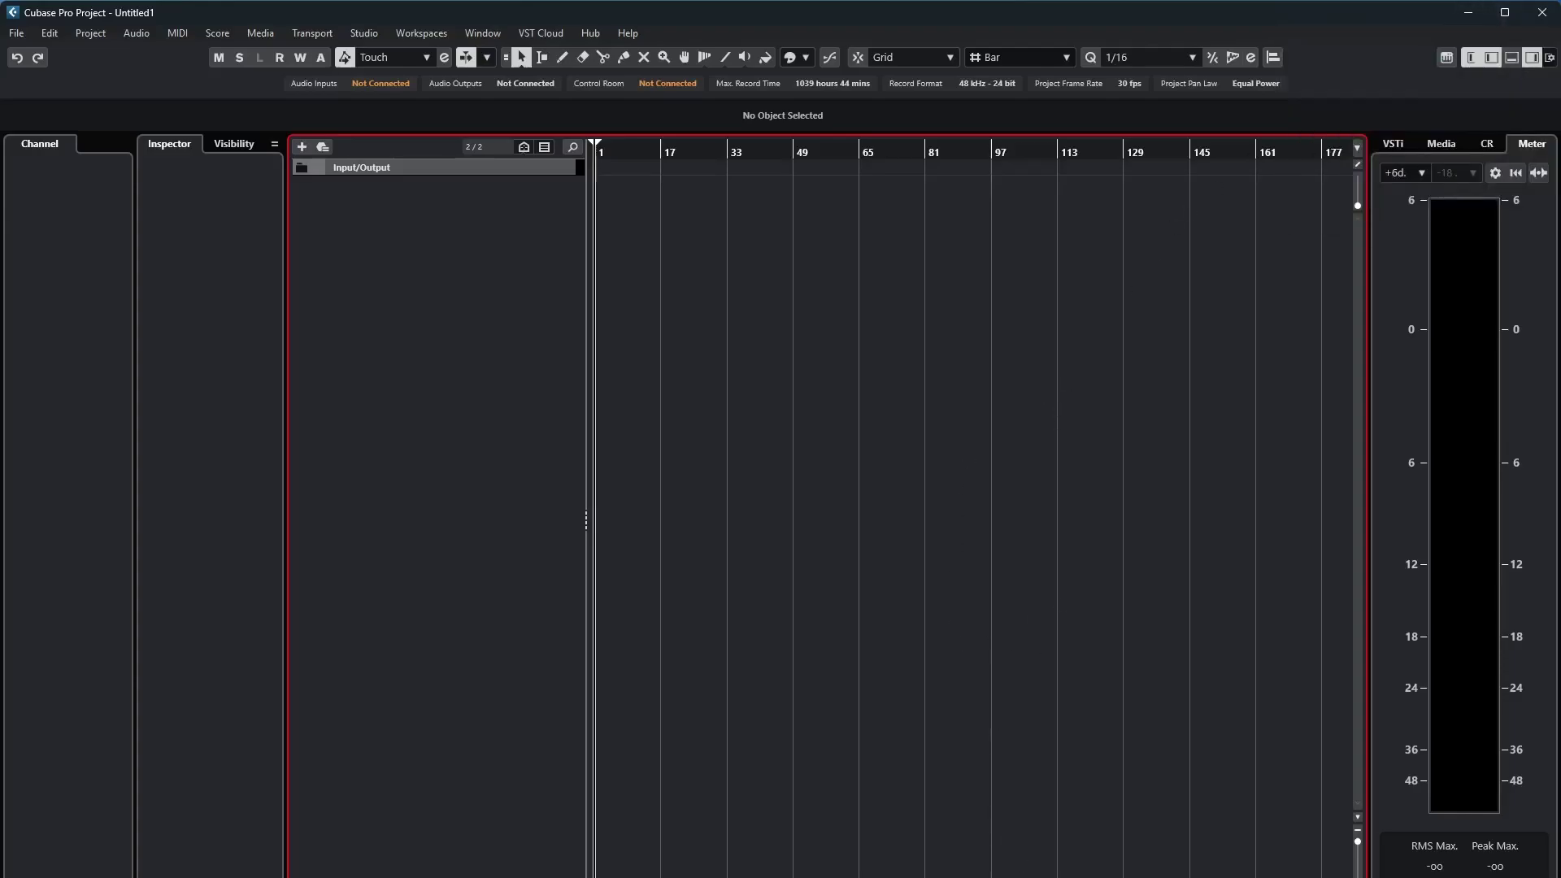
left_click(1237, 837)
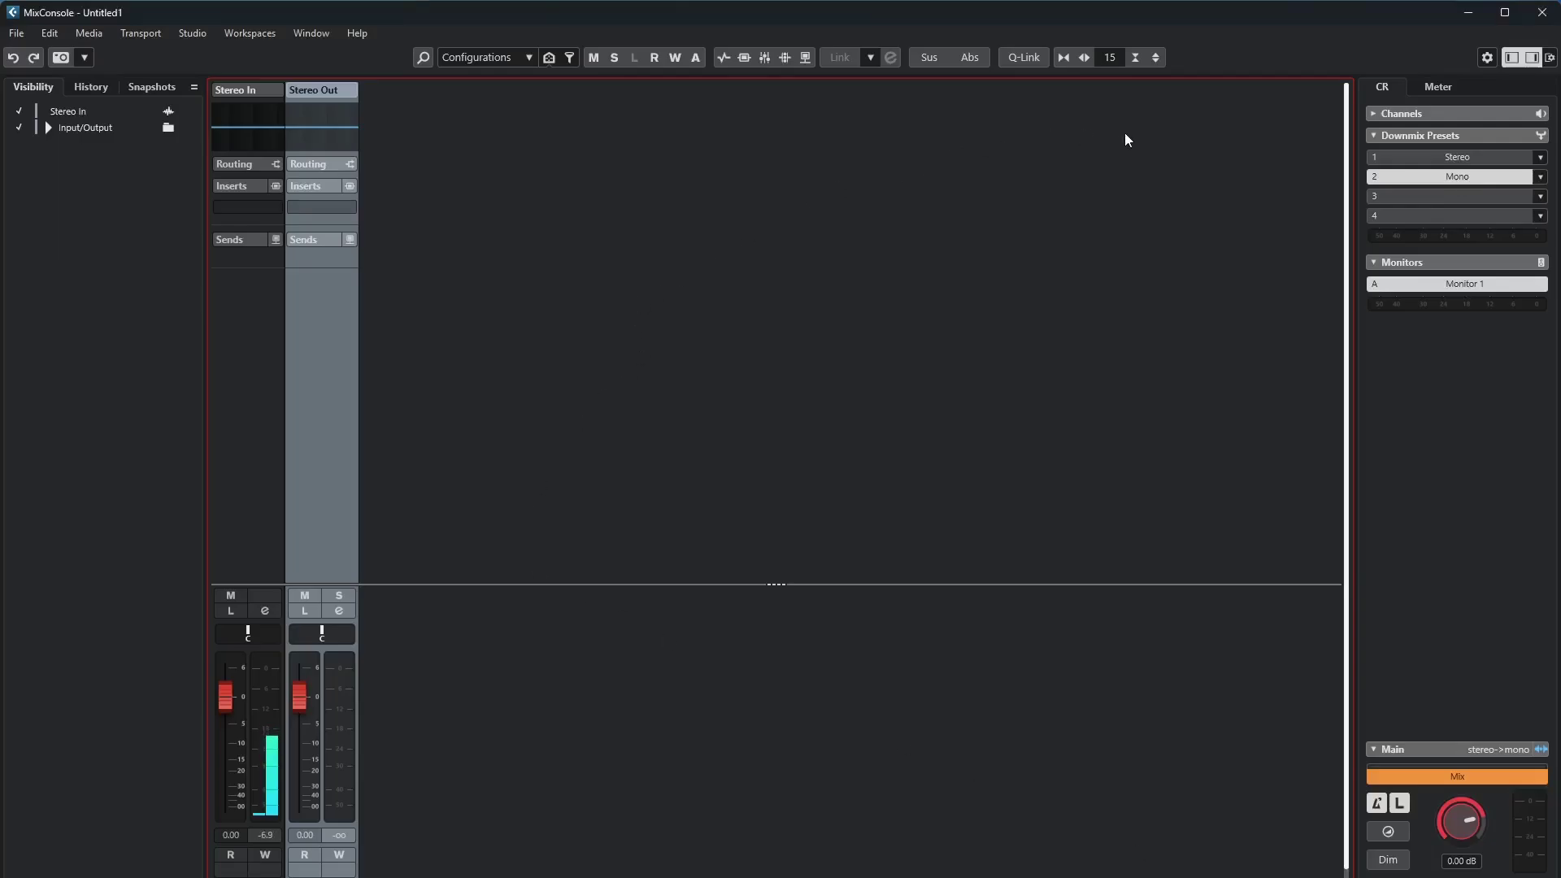
key("F3")
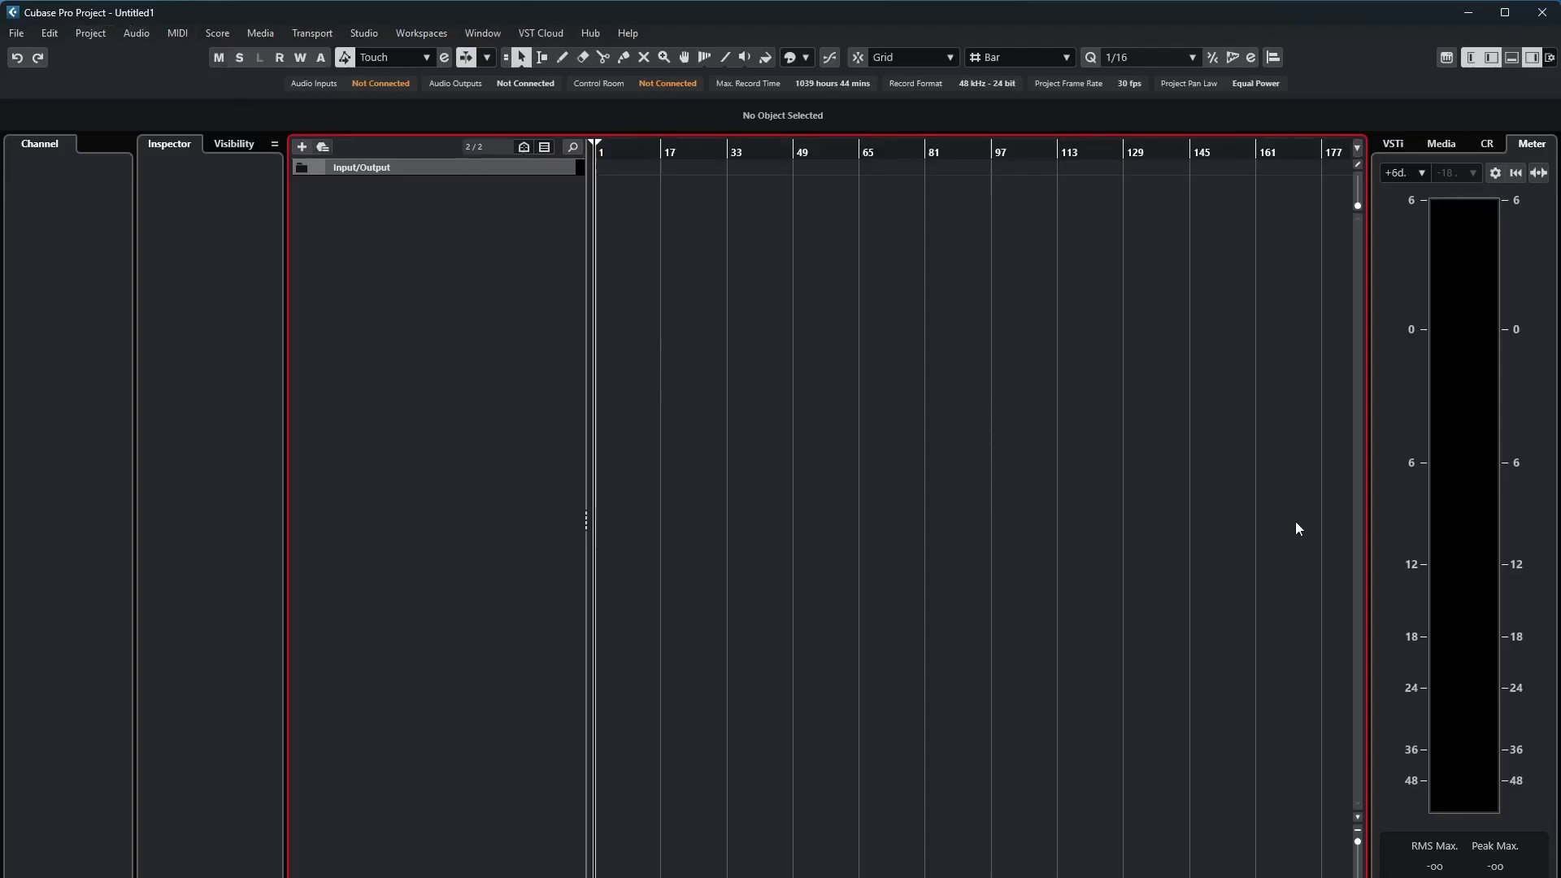
left_click(1468, 12)
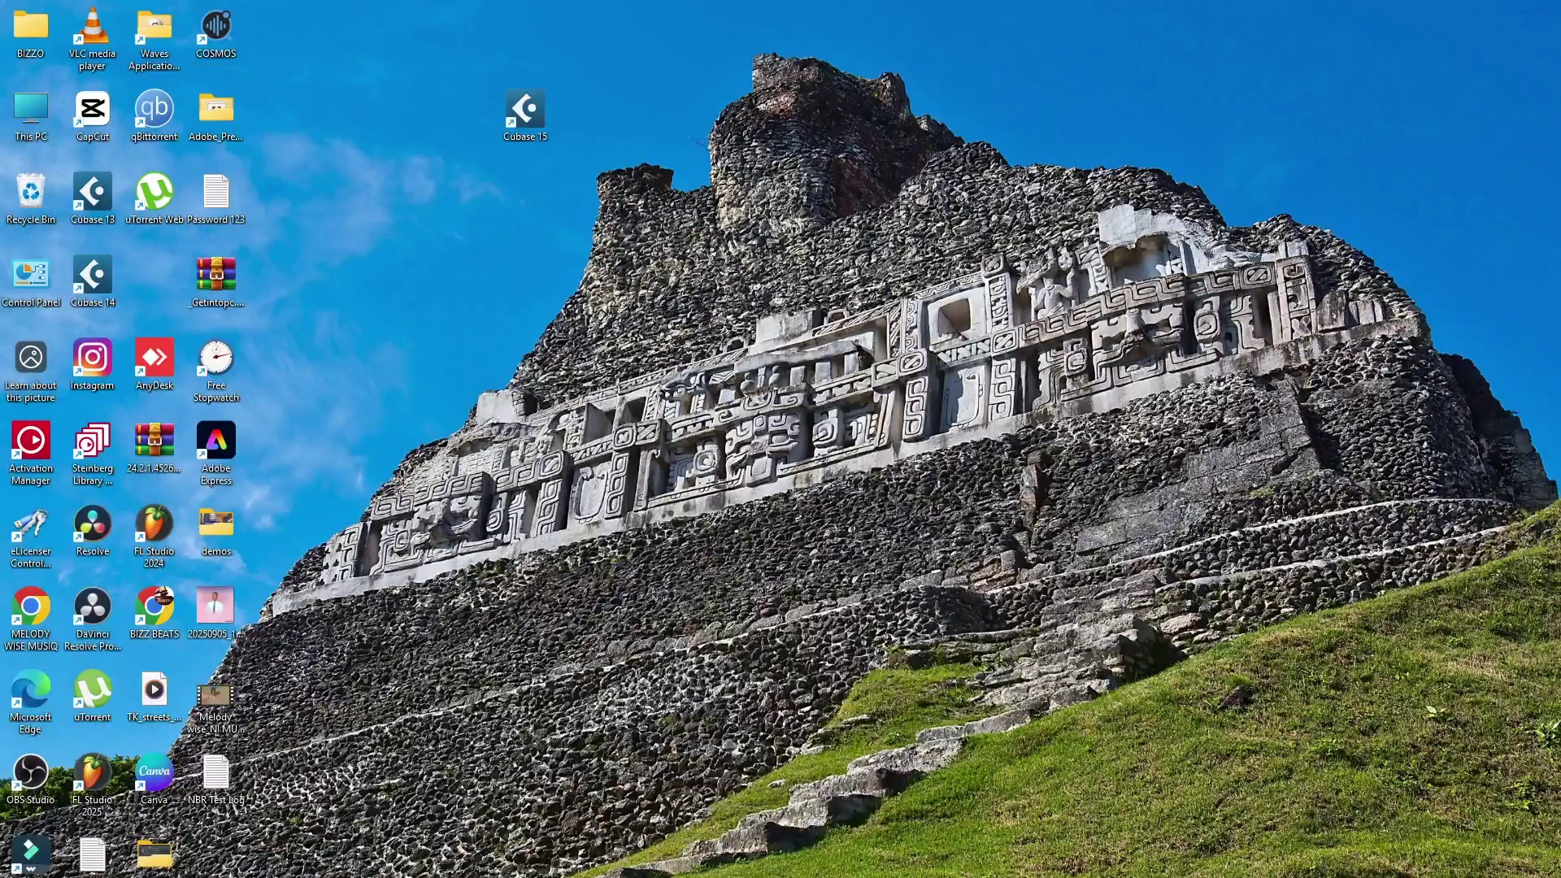
key("alt+Tab")
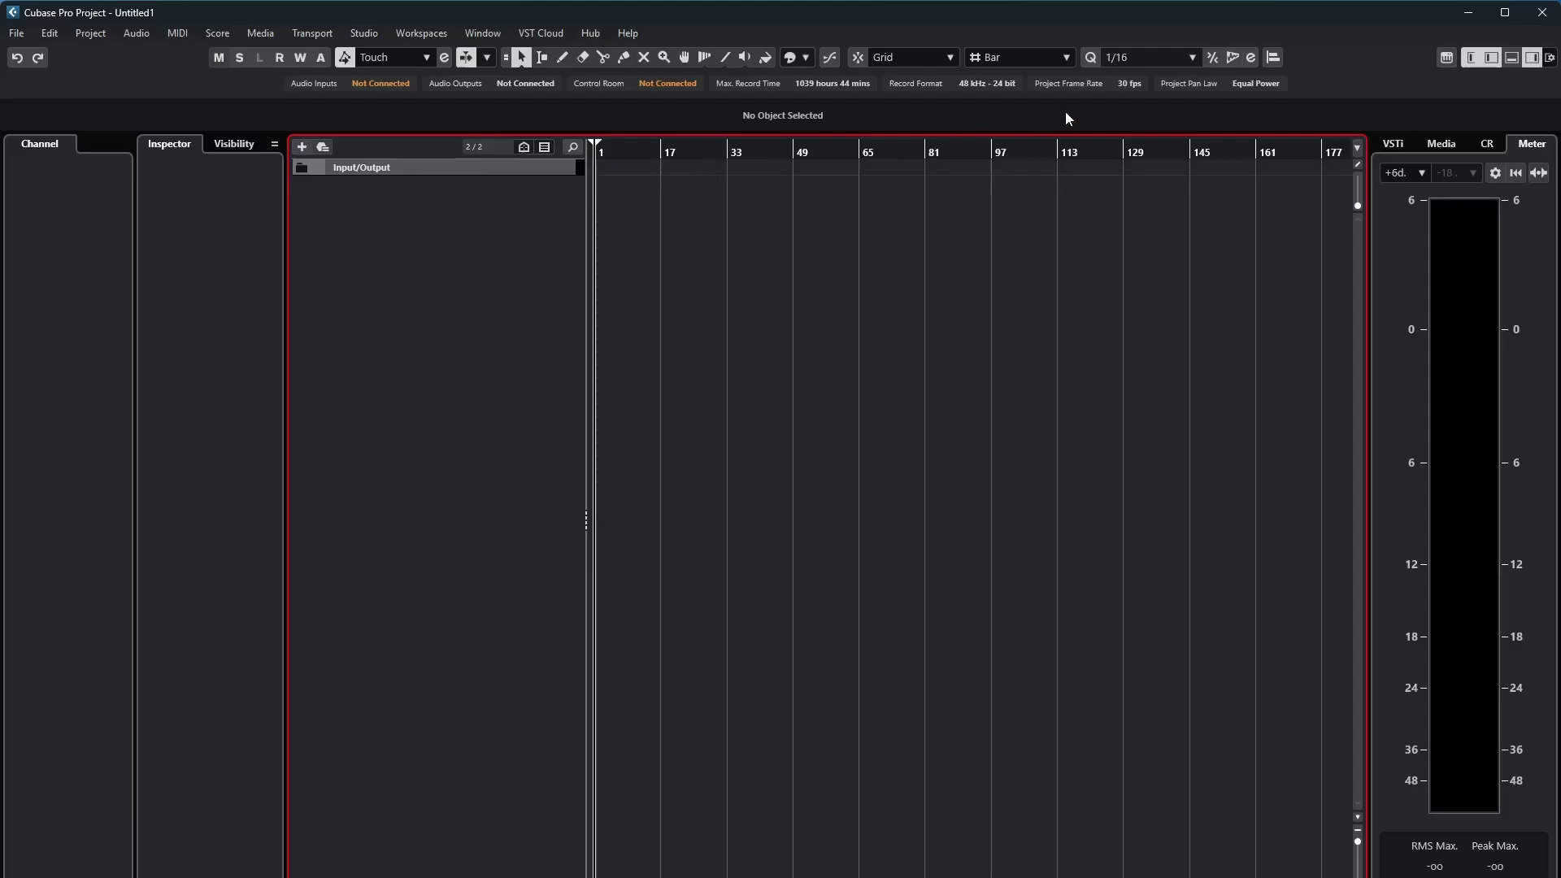
left_click(1468, 16)
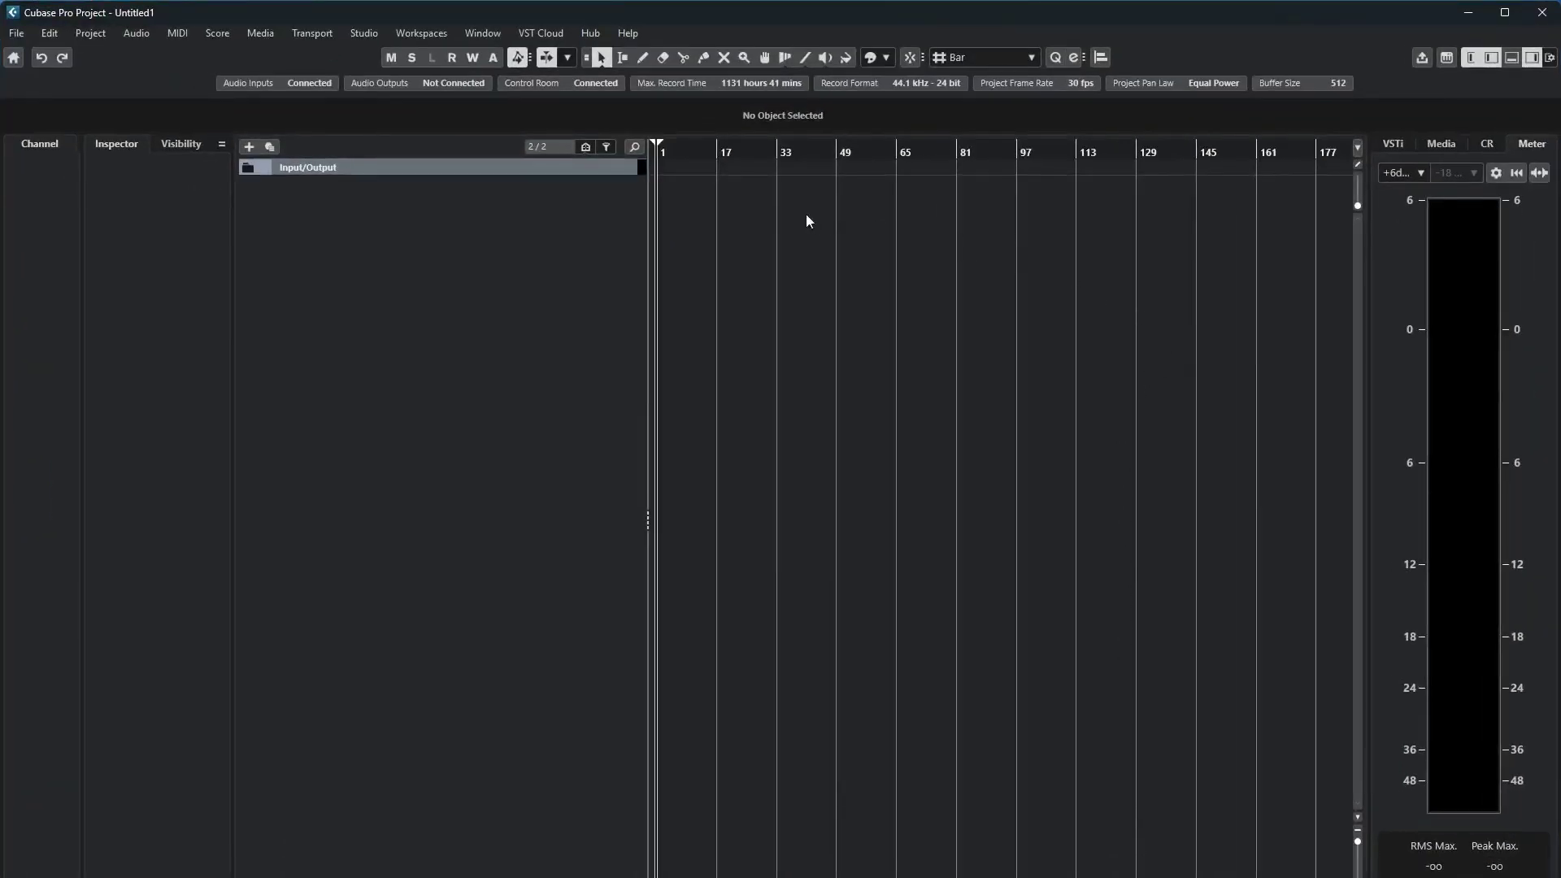
Try exporting the empty Cubase Pro 15 project with the new toolbar function and dismiss the message.
left_click(1423, 58)
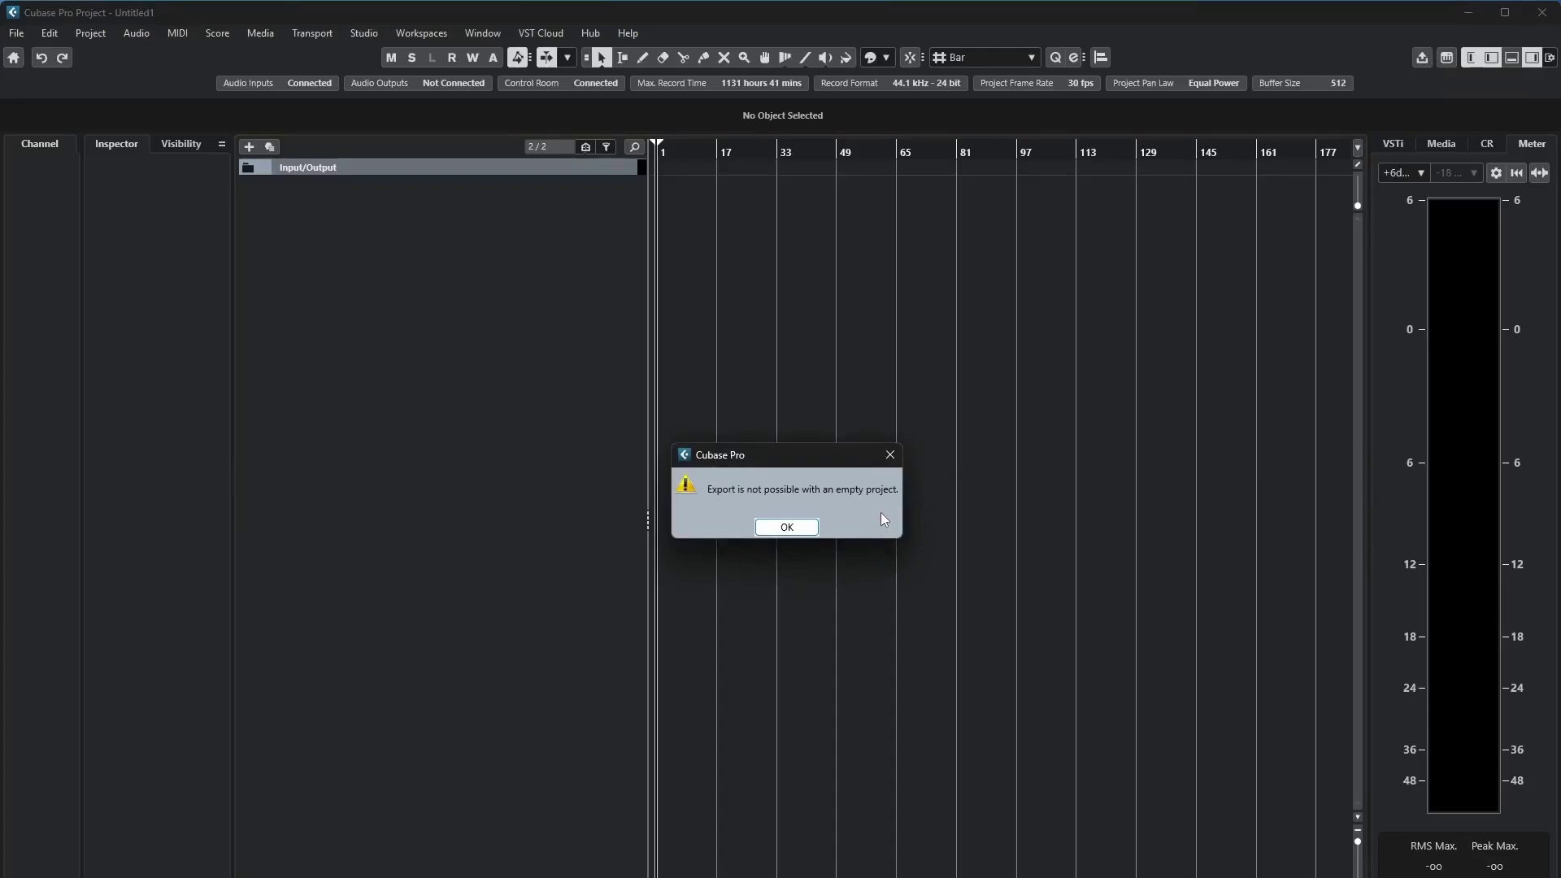
left_click(890, 457)
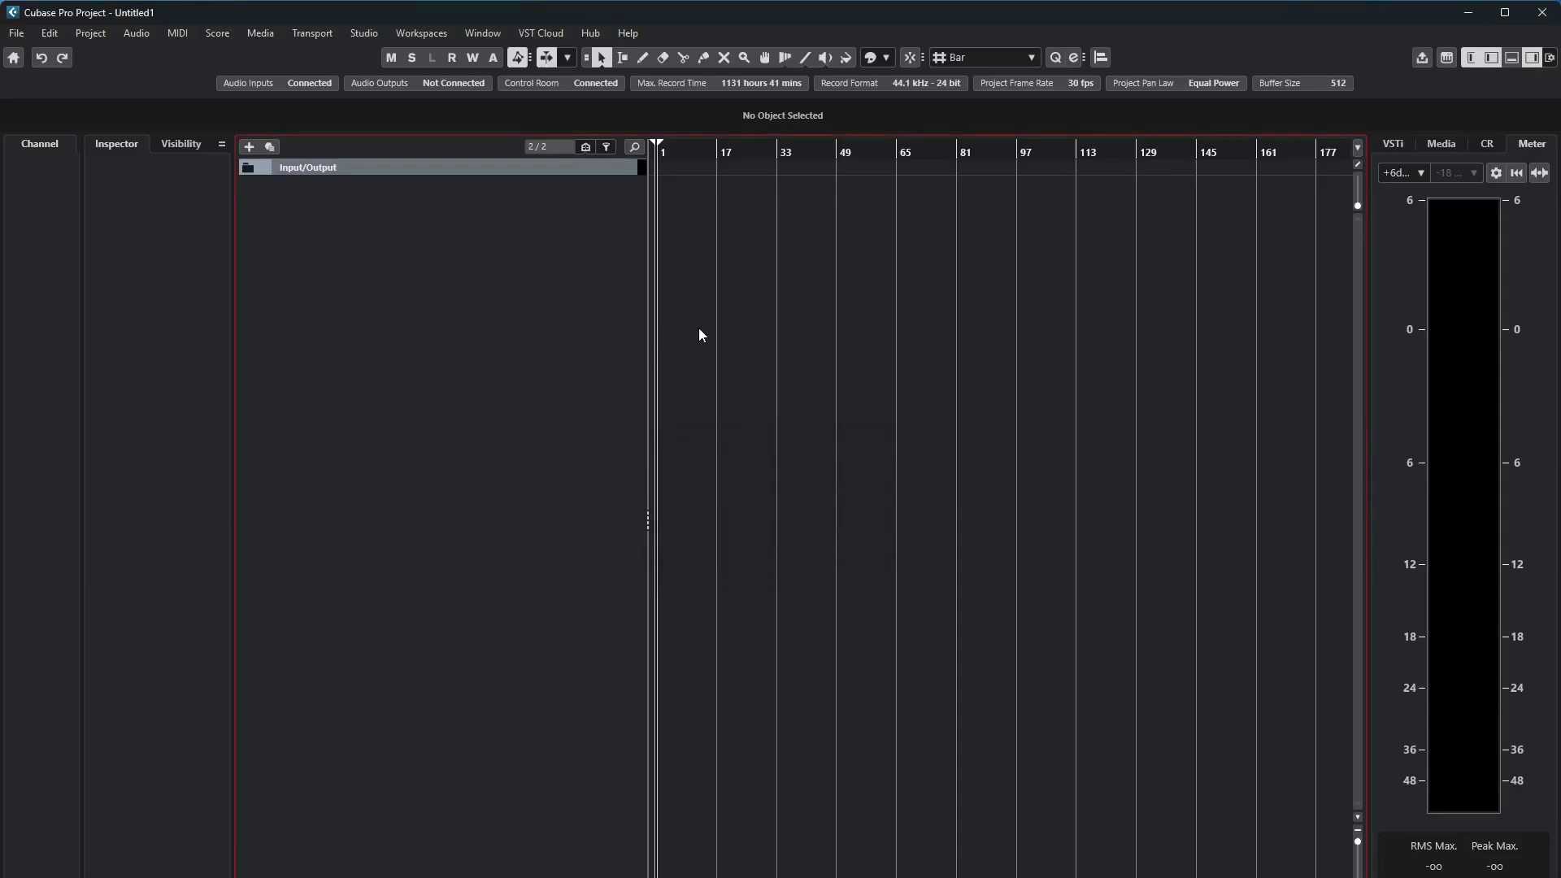
Start adding an audio track in Cubase Pro 15 and examine the Track Color palette without choosing a color.
right_click(426, 222)
left_click(490, 231)
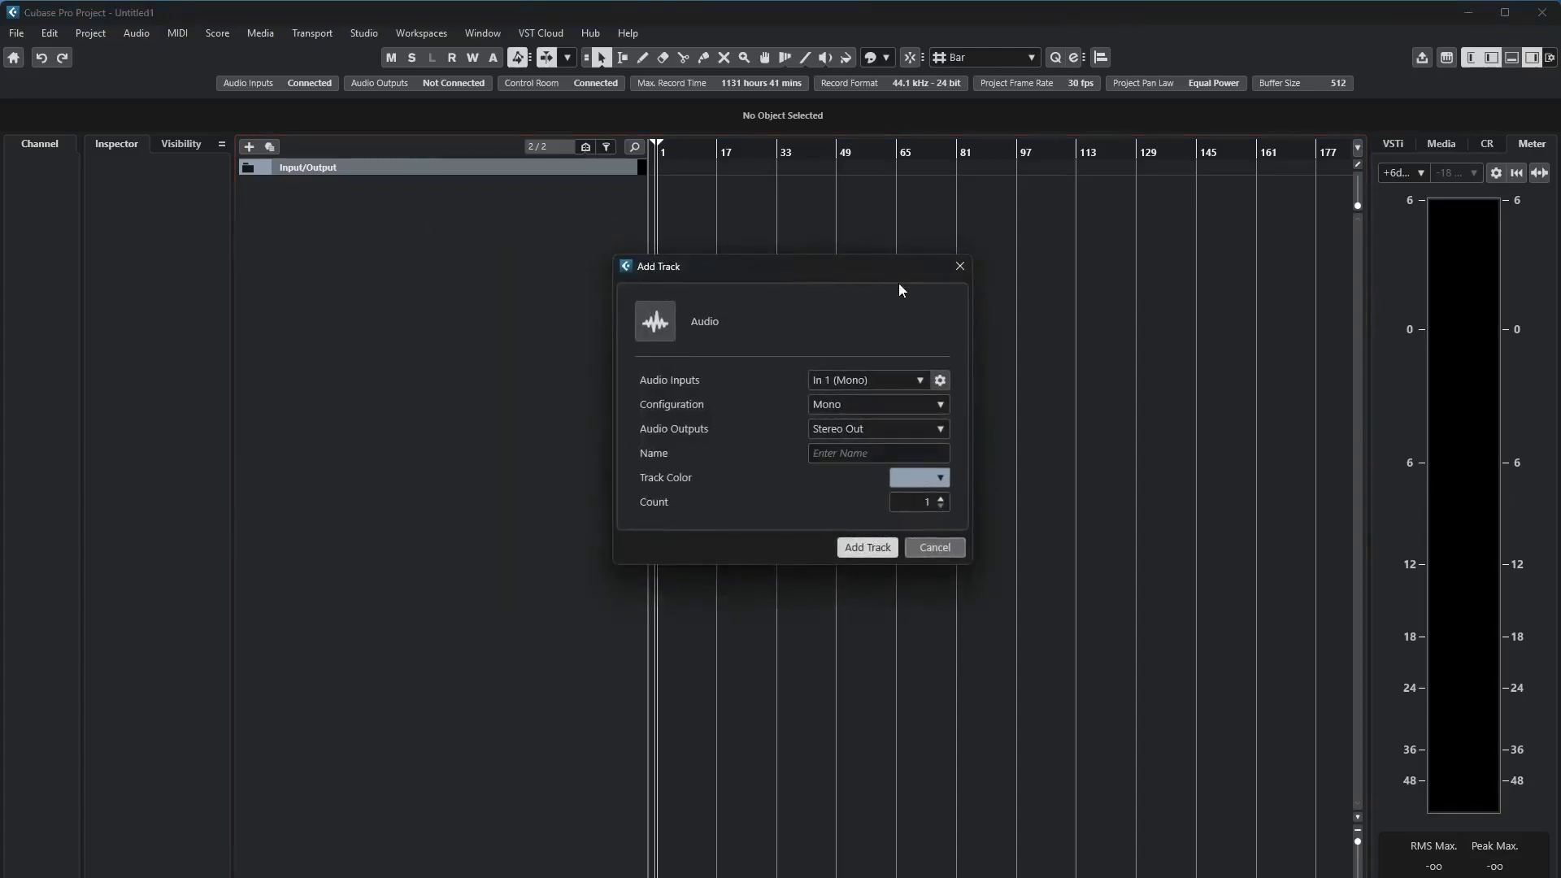
mouse_move(845, 265)
left_mouse_down()
mouse_move(882, 269)
mouse_move(842, 258)
left_mouse_up()
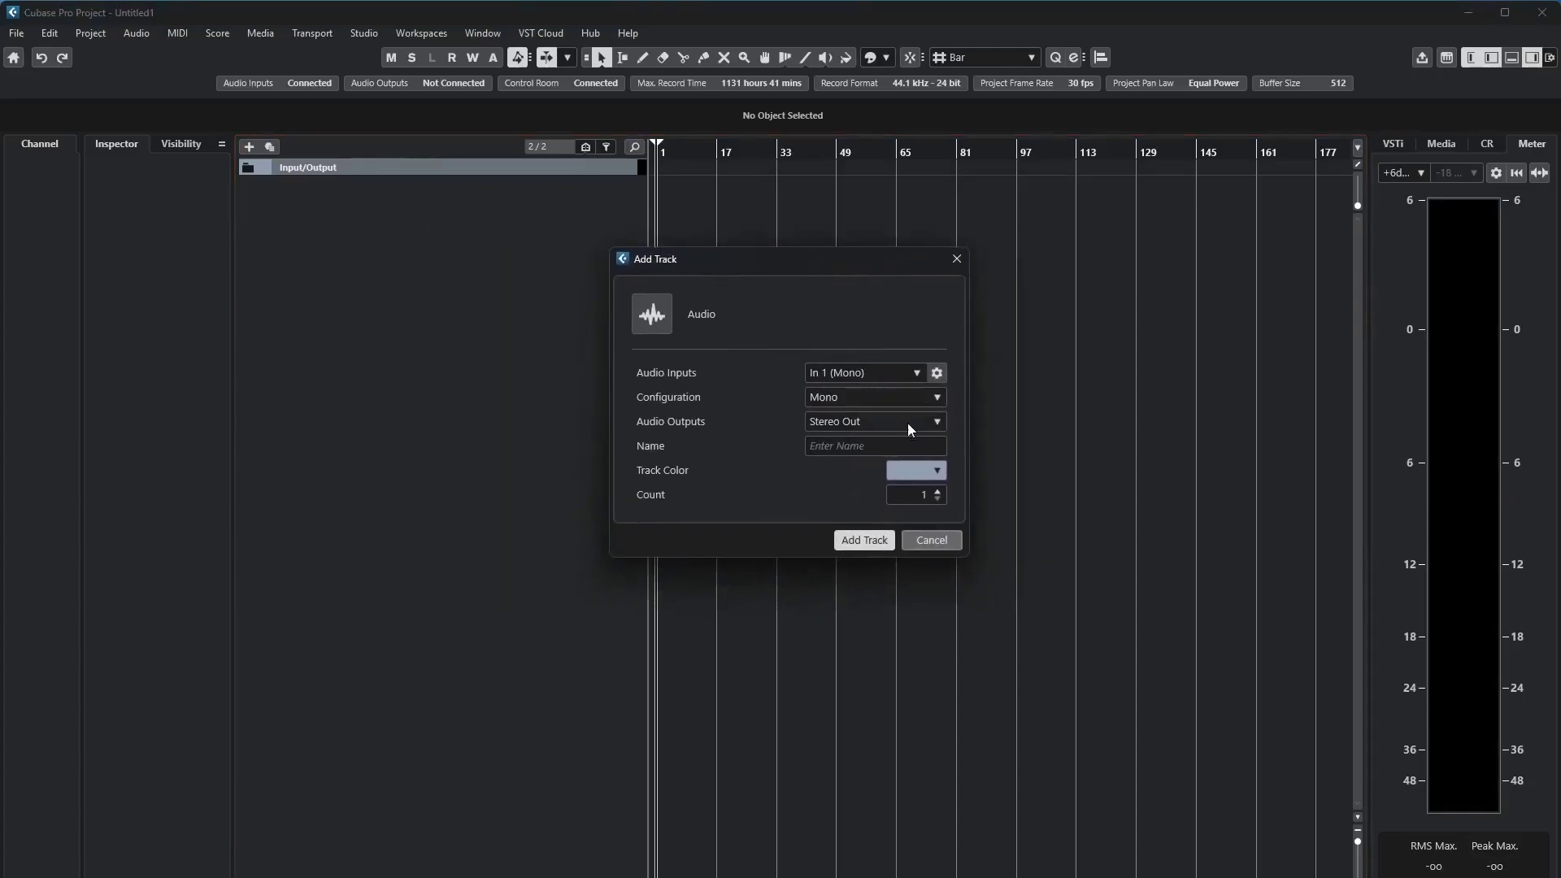
left_click(935, 475)
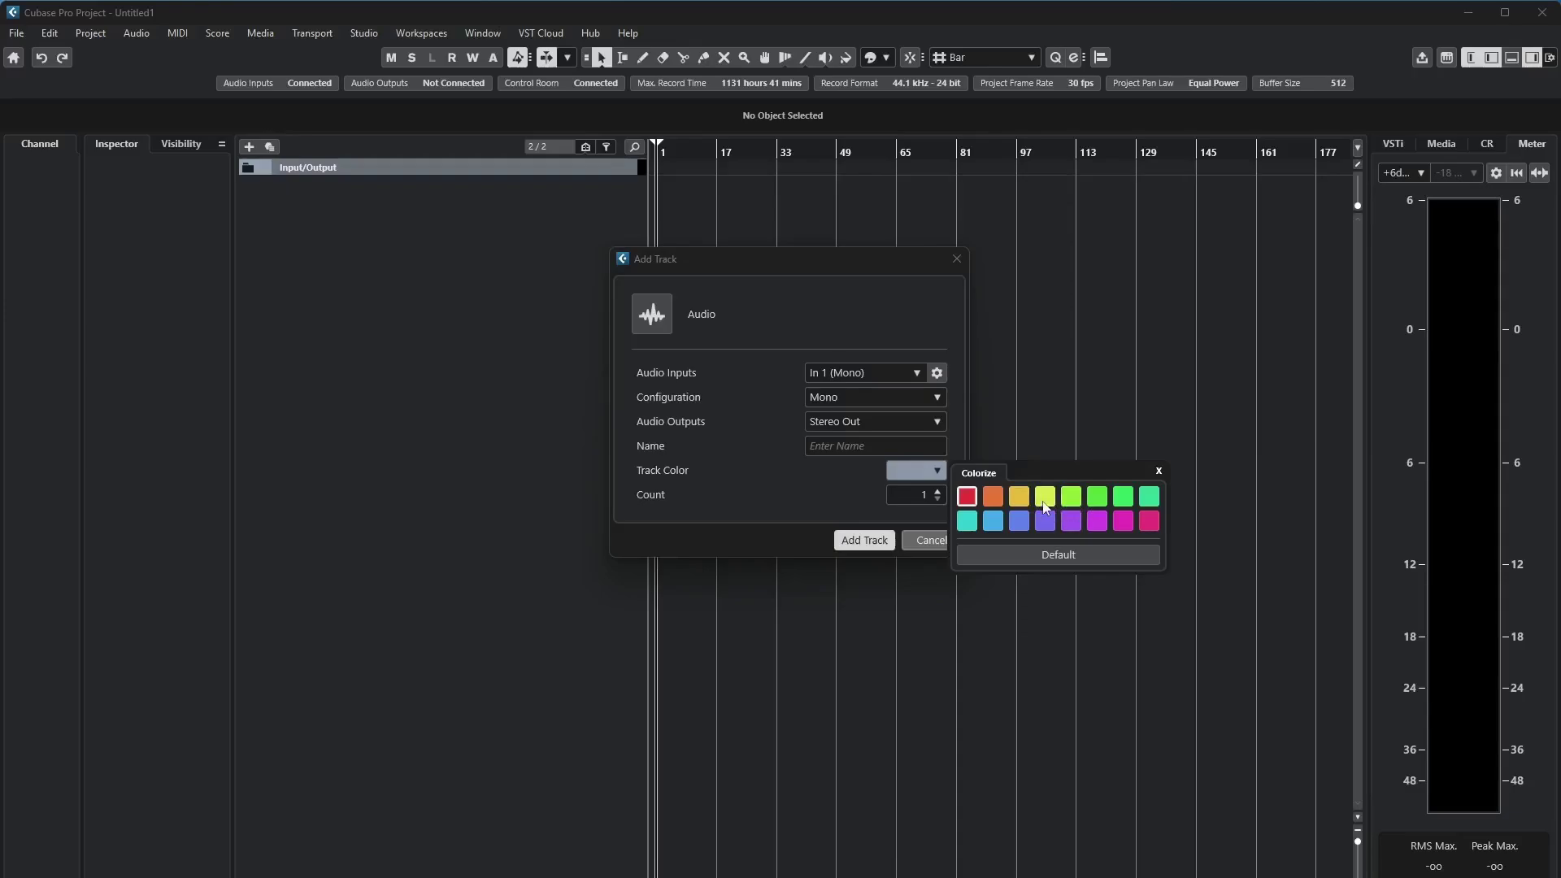
left_click(1076, 736)
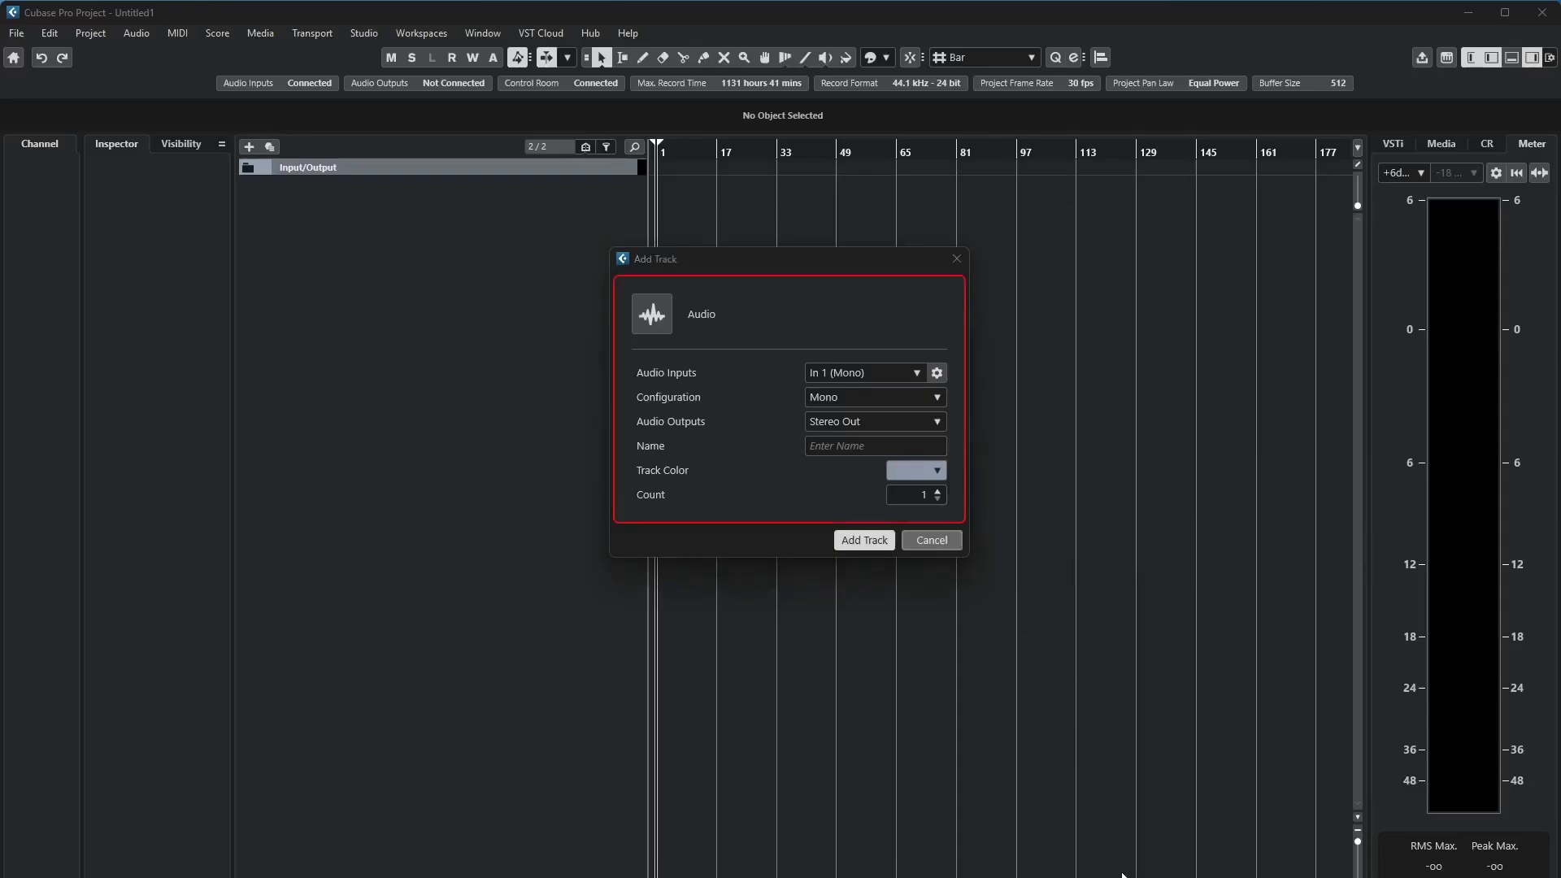
Switch to the older version, examine its audio track creation options for comparison and close them without adding a track.
mouse_move(1122, 876)
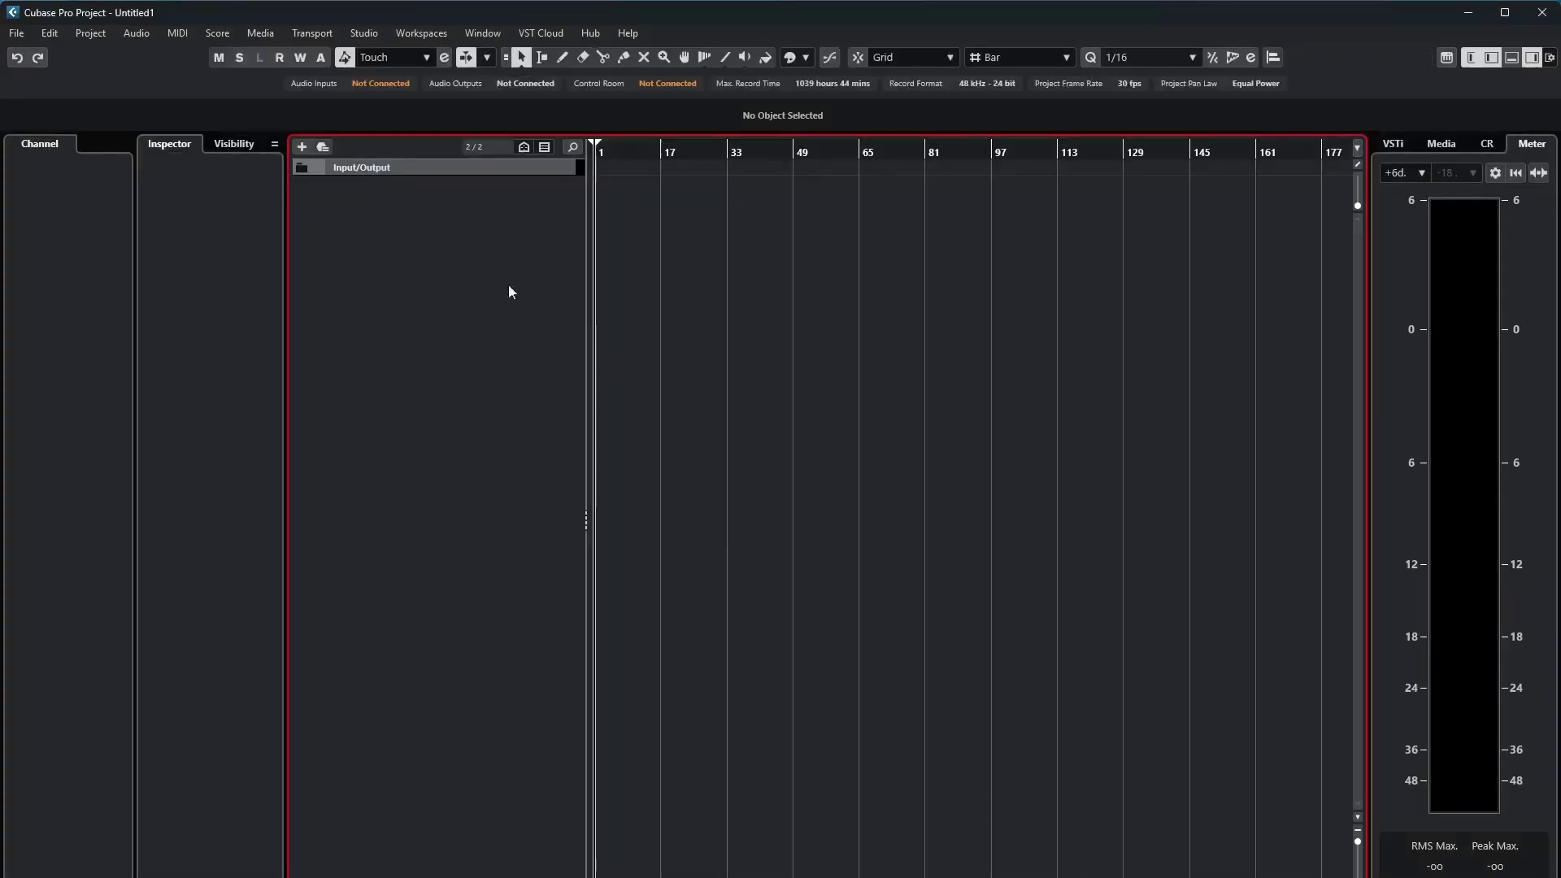
right_click(509, 280)
left_click(515, 260)
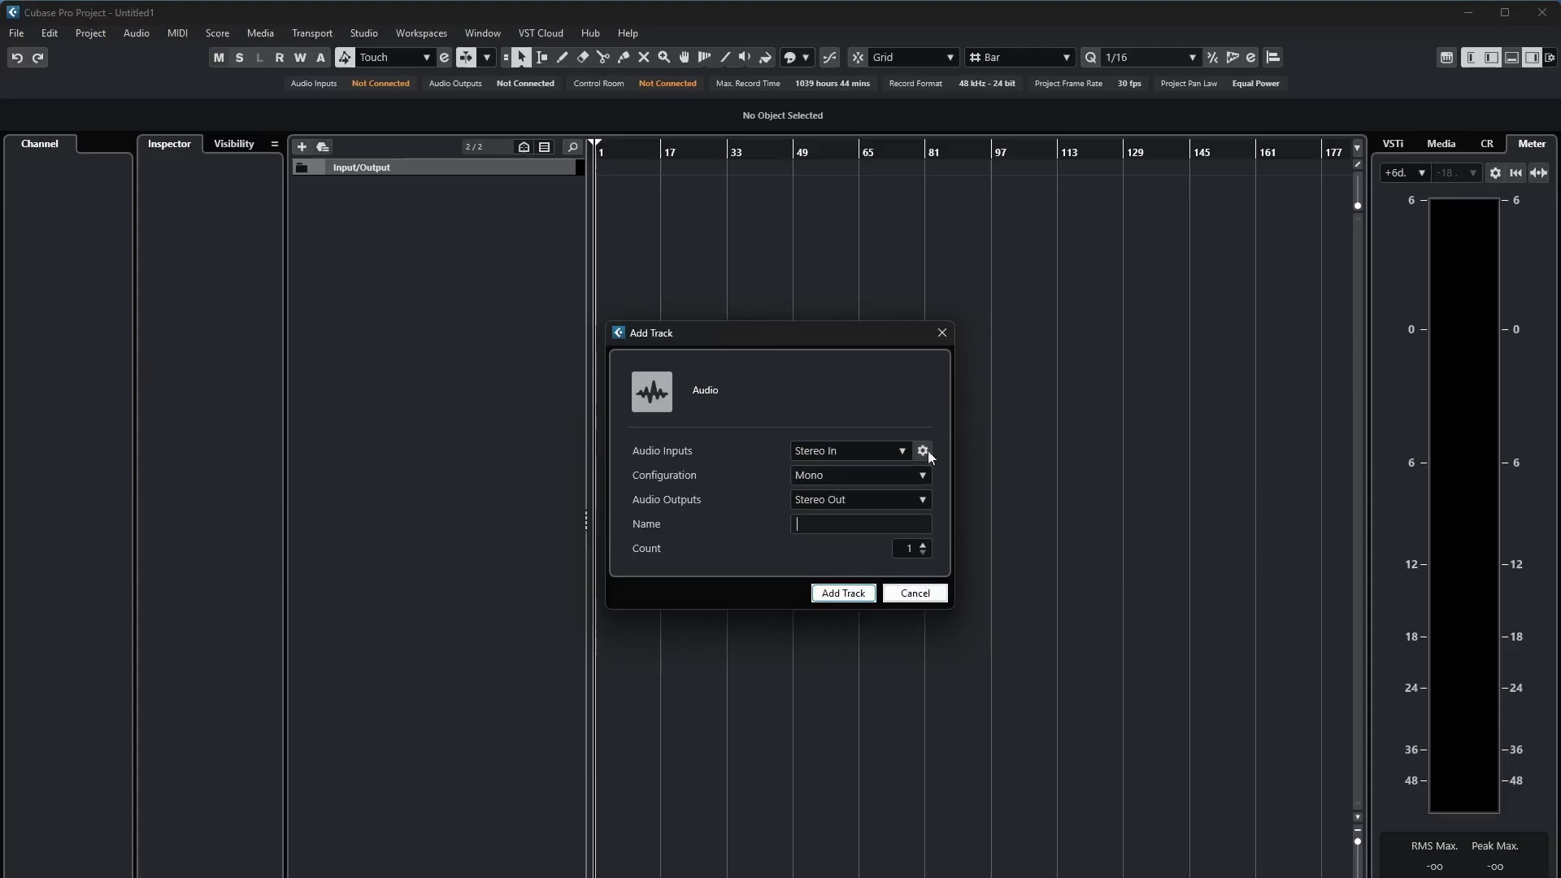
left_click(942, 333)
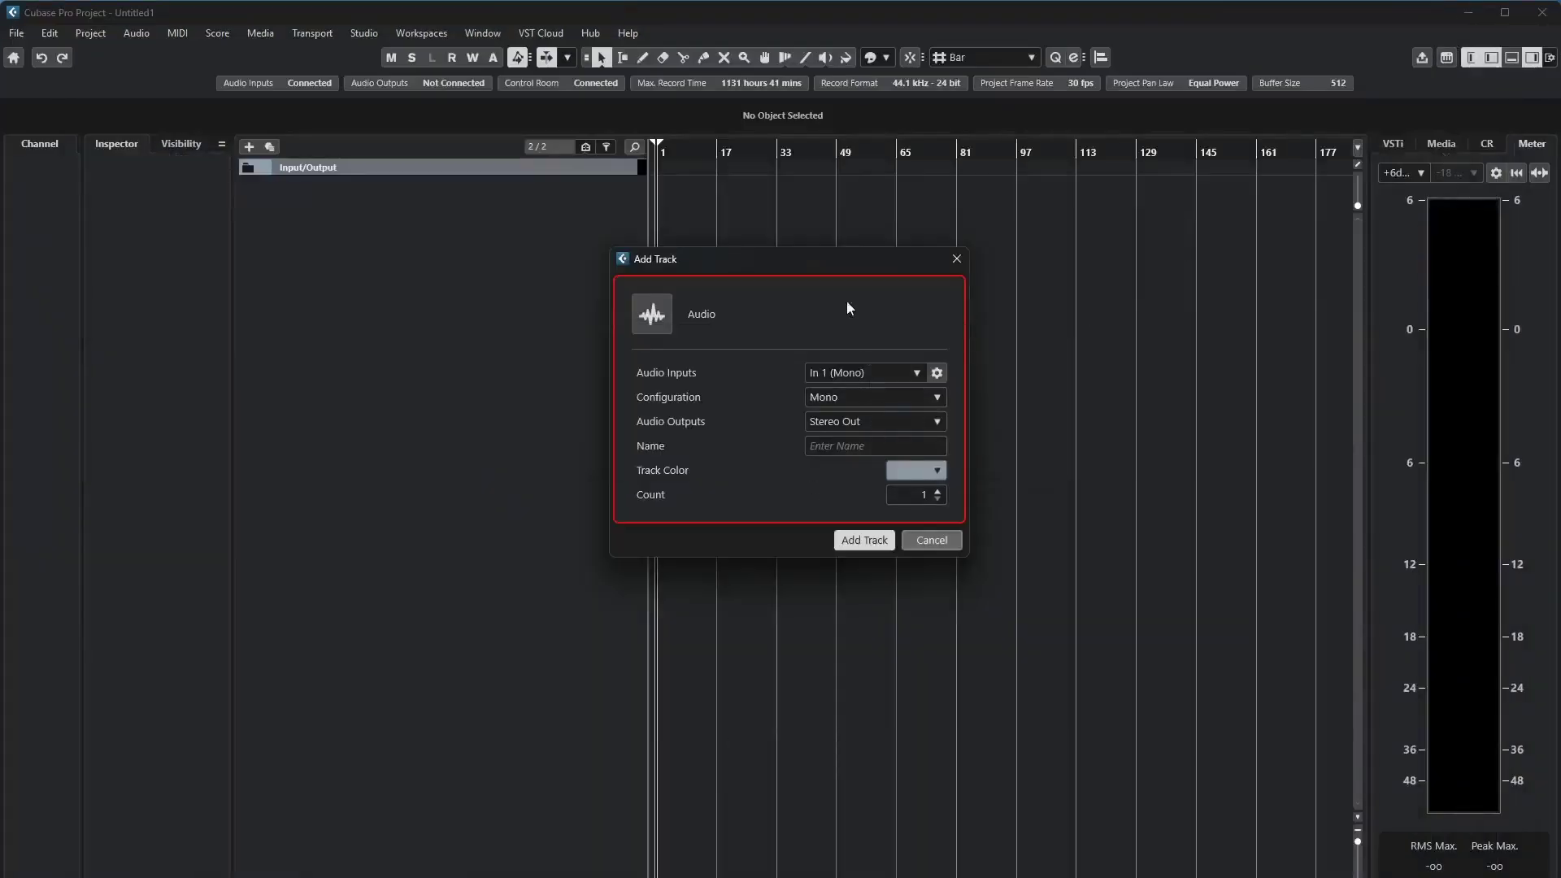
Switch back to Cubase Pro 15 and add five mono audio tracks with a green track color.
left_click_drag(839, 268, 1046, 241)
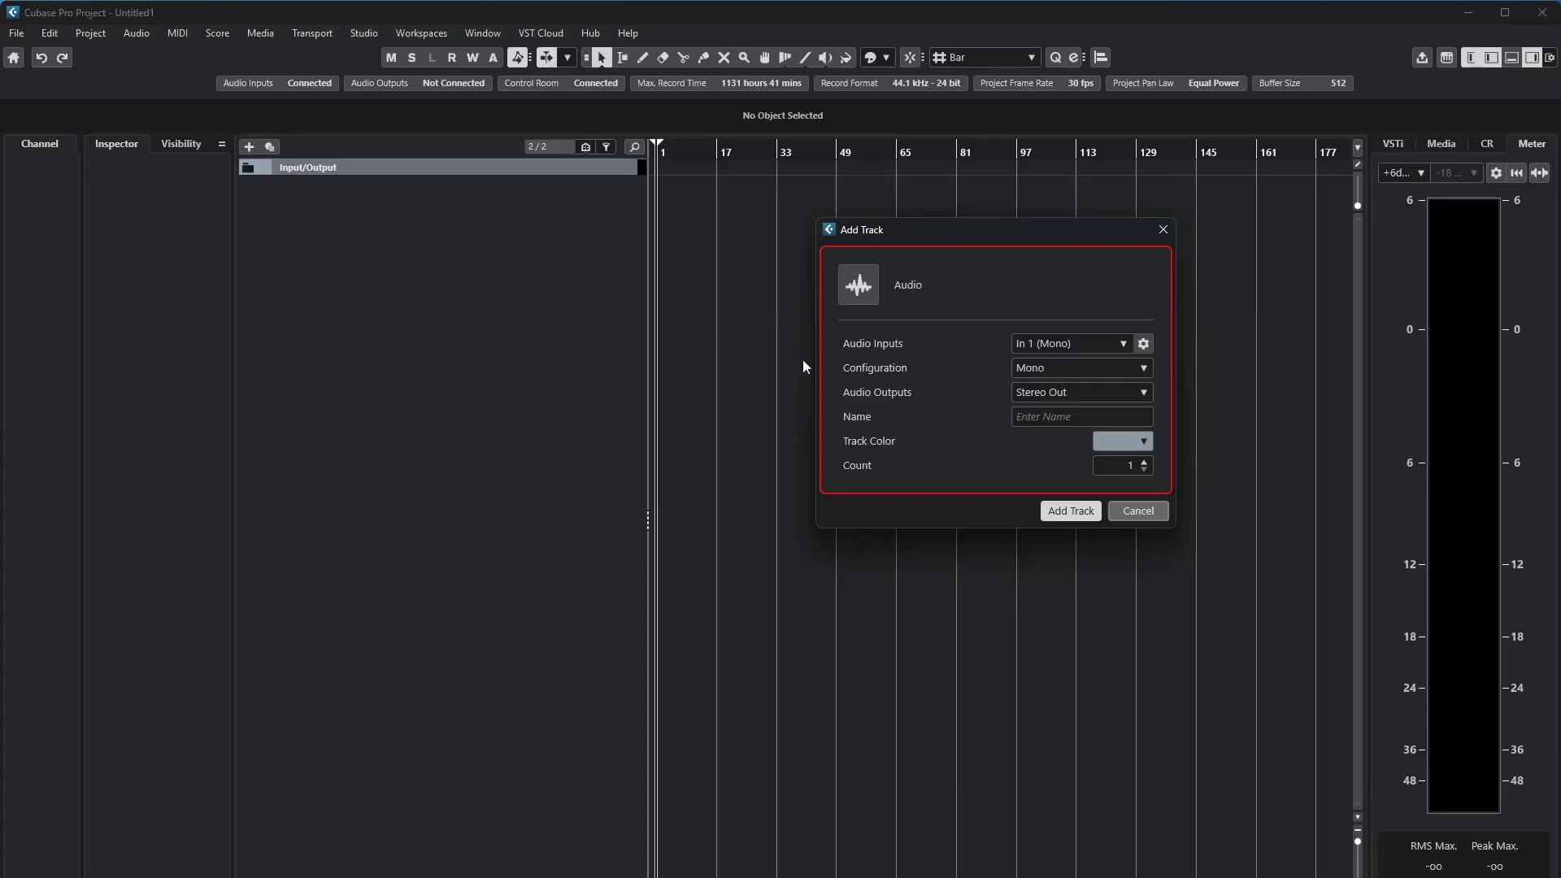
left_click(1140, 444)
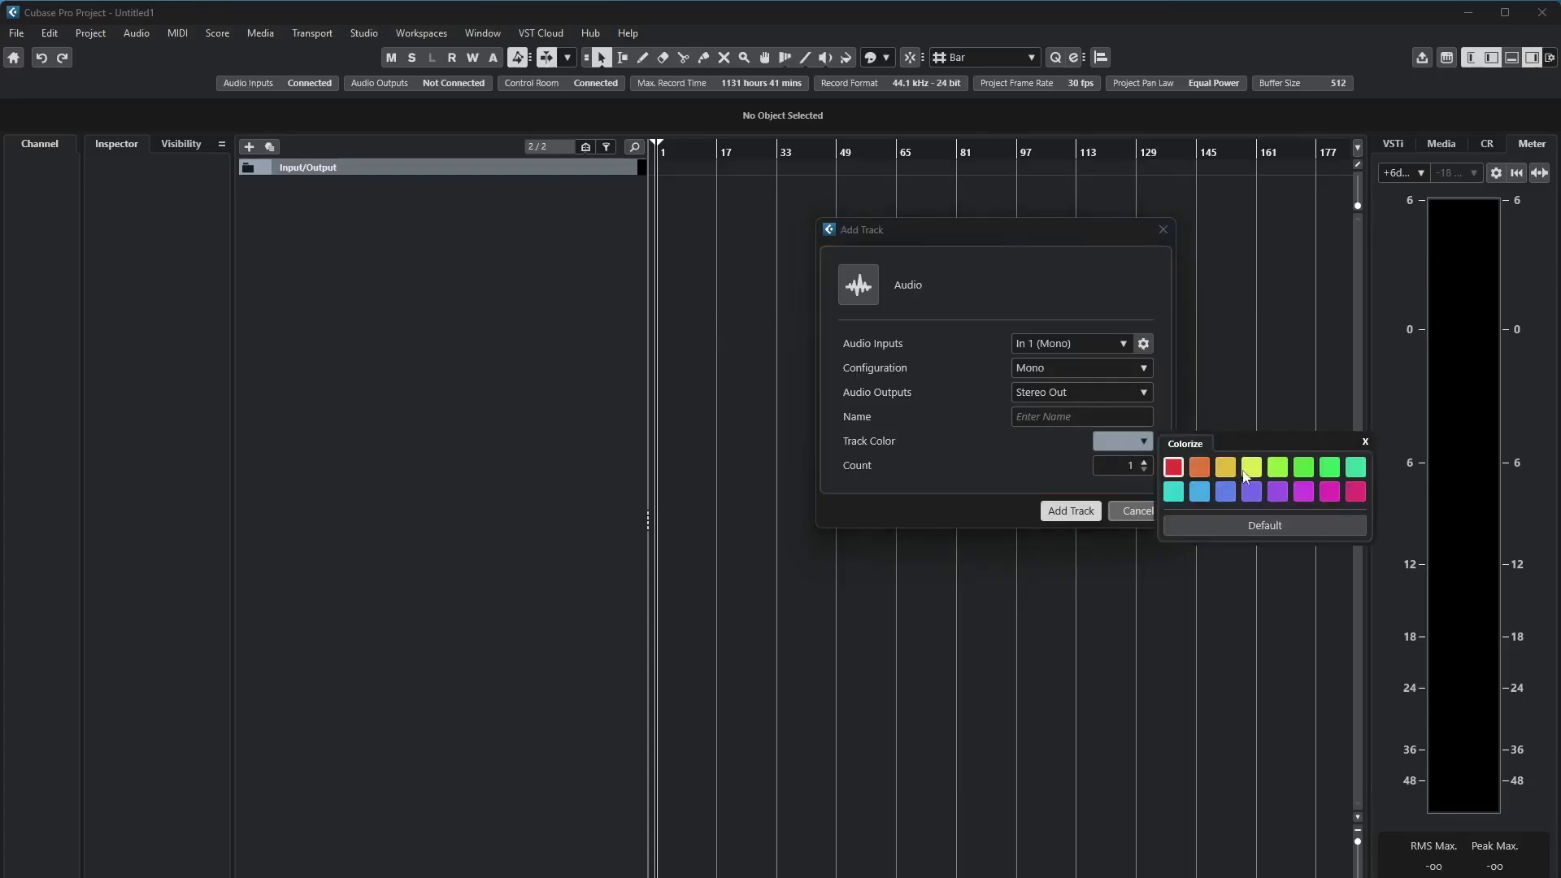
left_click(1302, 475)
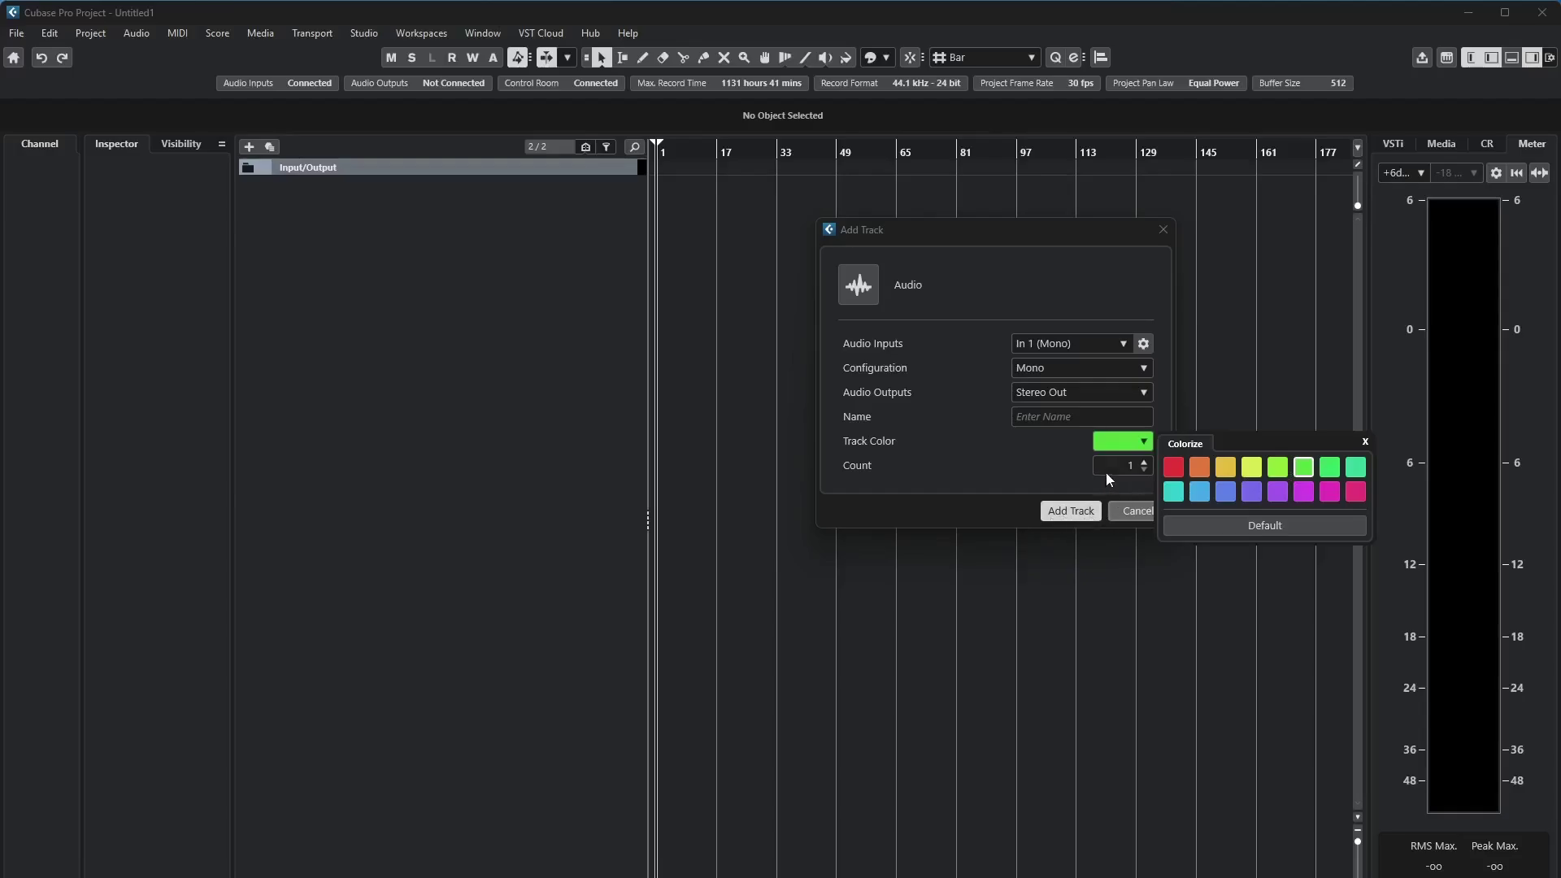
left_click(1070, 510)
left_click(1071, 510)
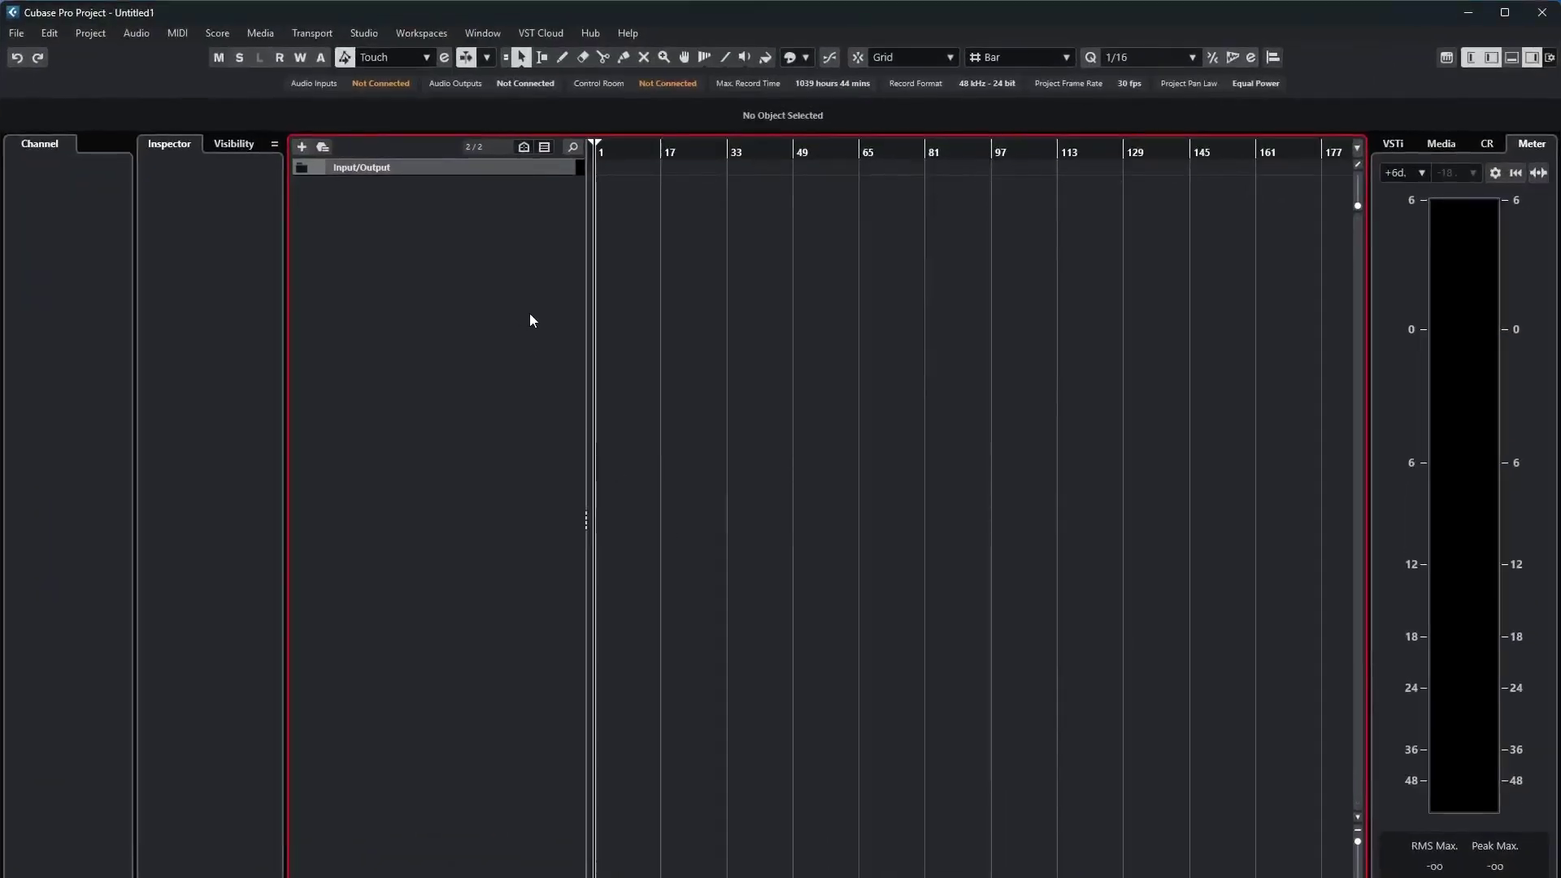
Add four mono audio tracks to the older version's project, with Stereo In and Stereo Out.
right_click(435, 248)
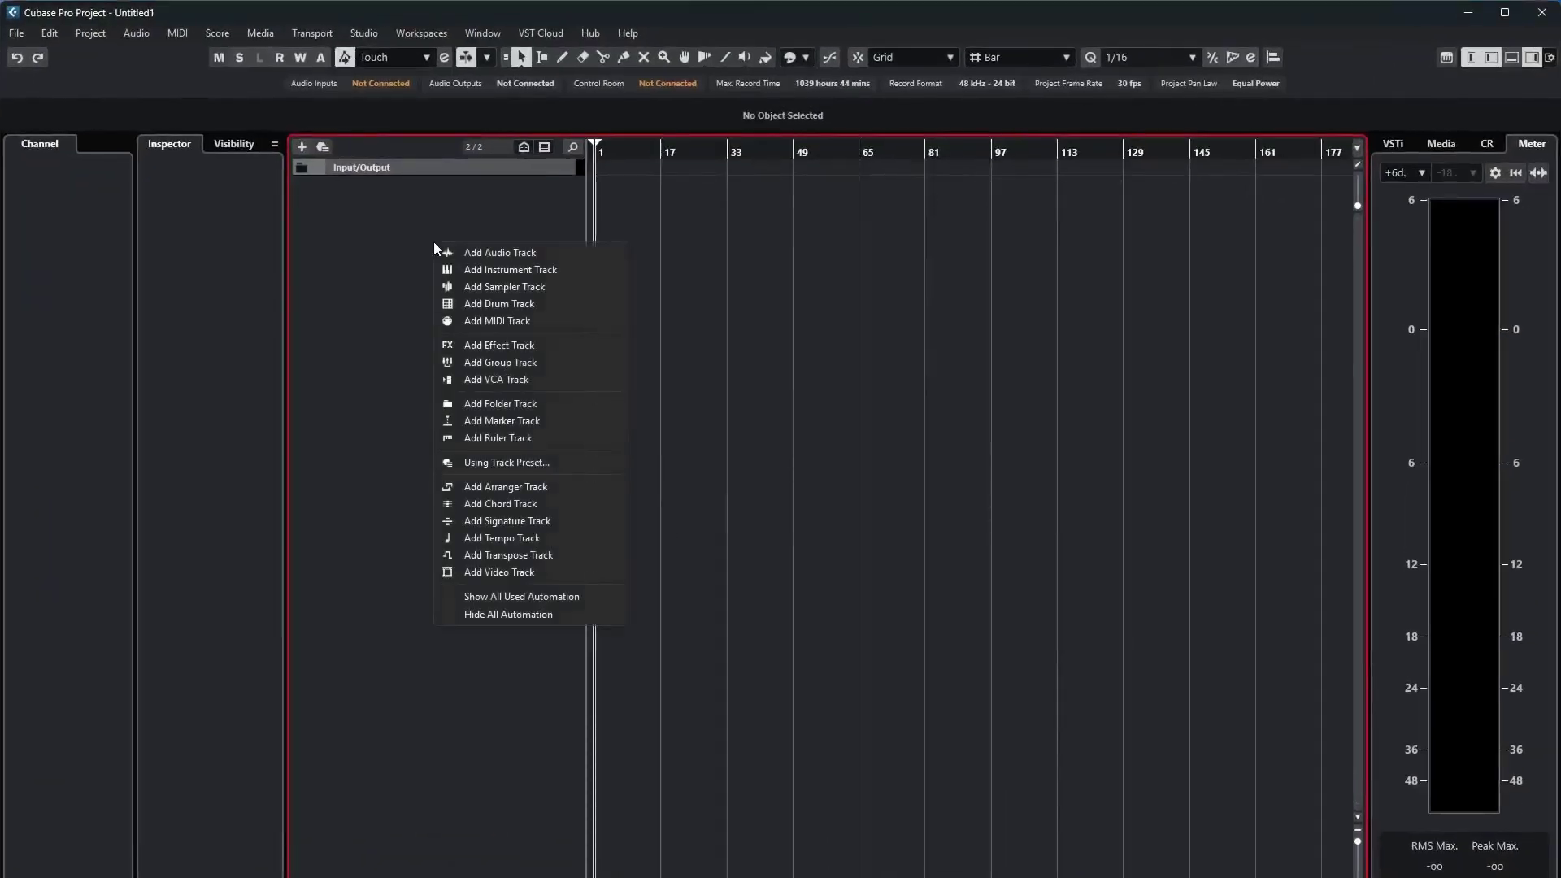
left_click(484, 252)
scroll(901, 553, "up", 3)
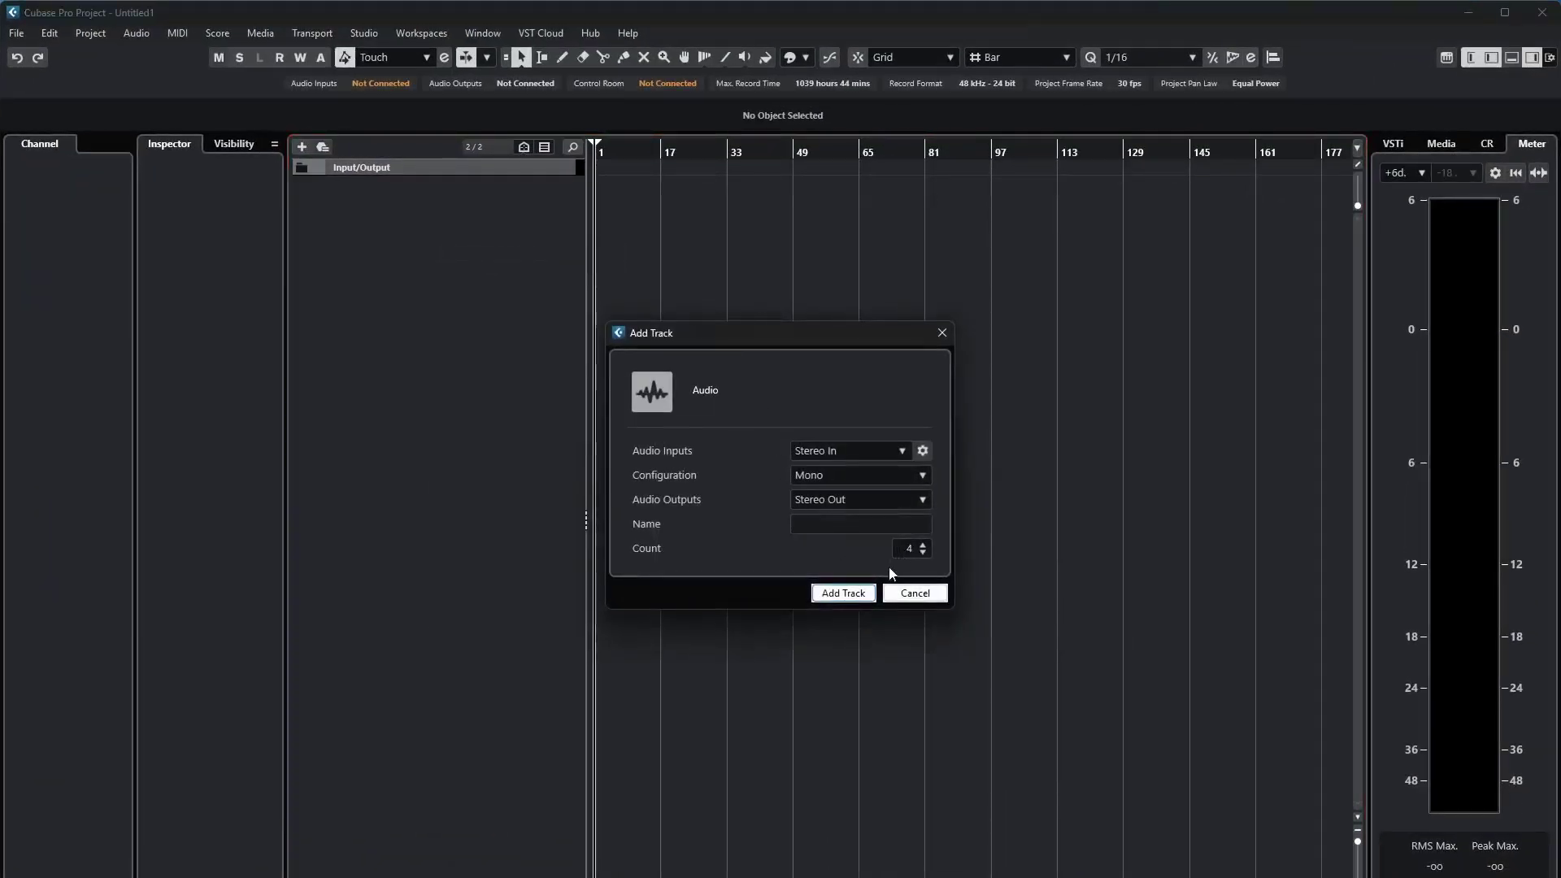
left_click(843, 592)
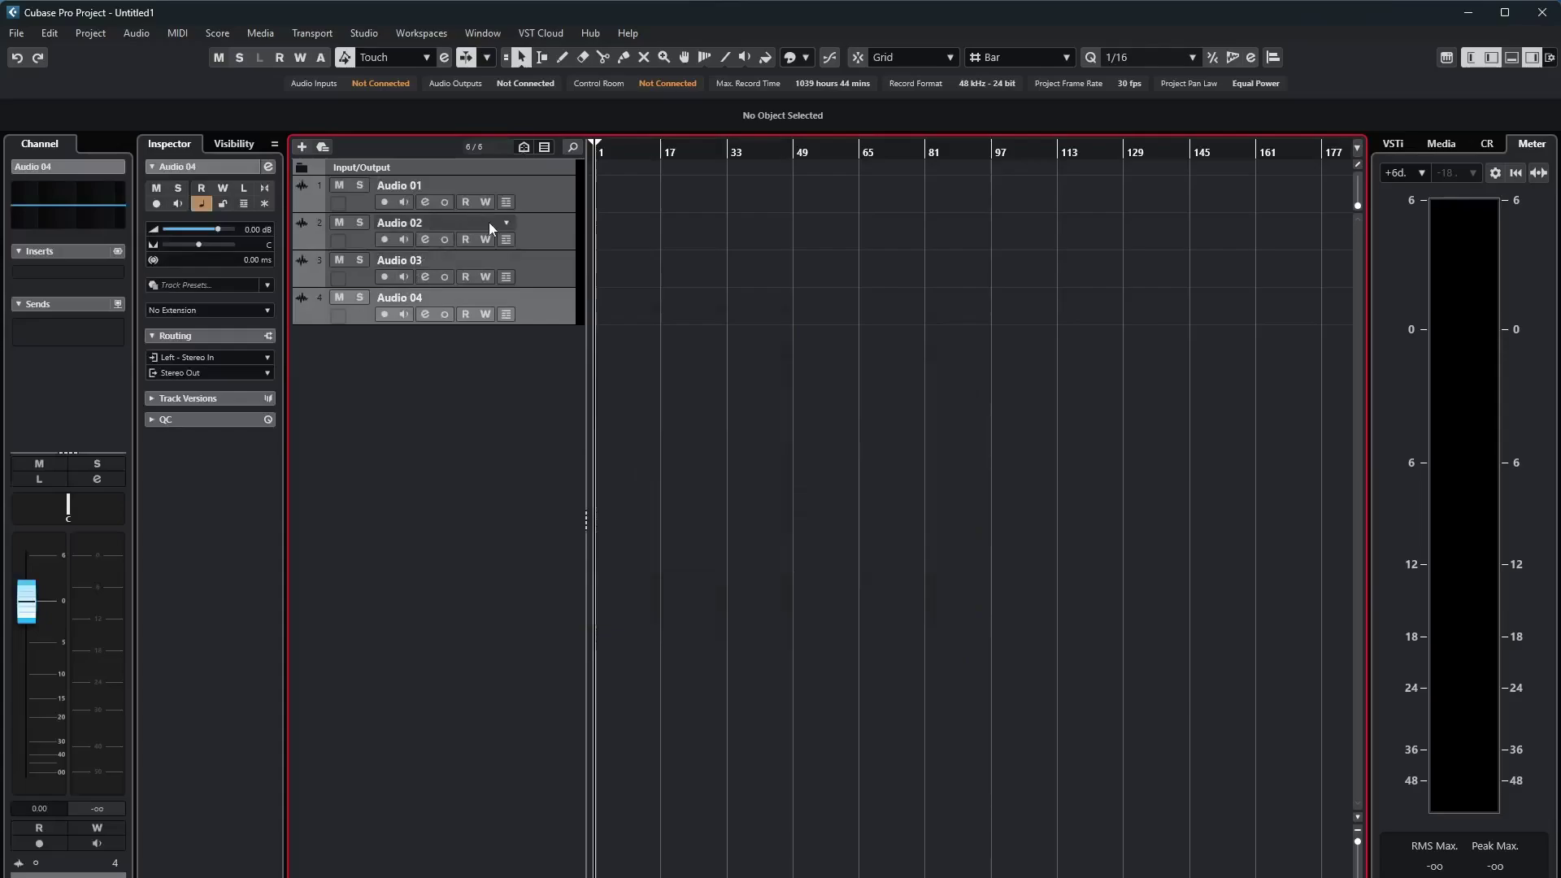
Compare the track lists of the older version and Cubase Pro 15, and view Cubase Pro 15's audio processing commands.
left_click(556, 226)
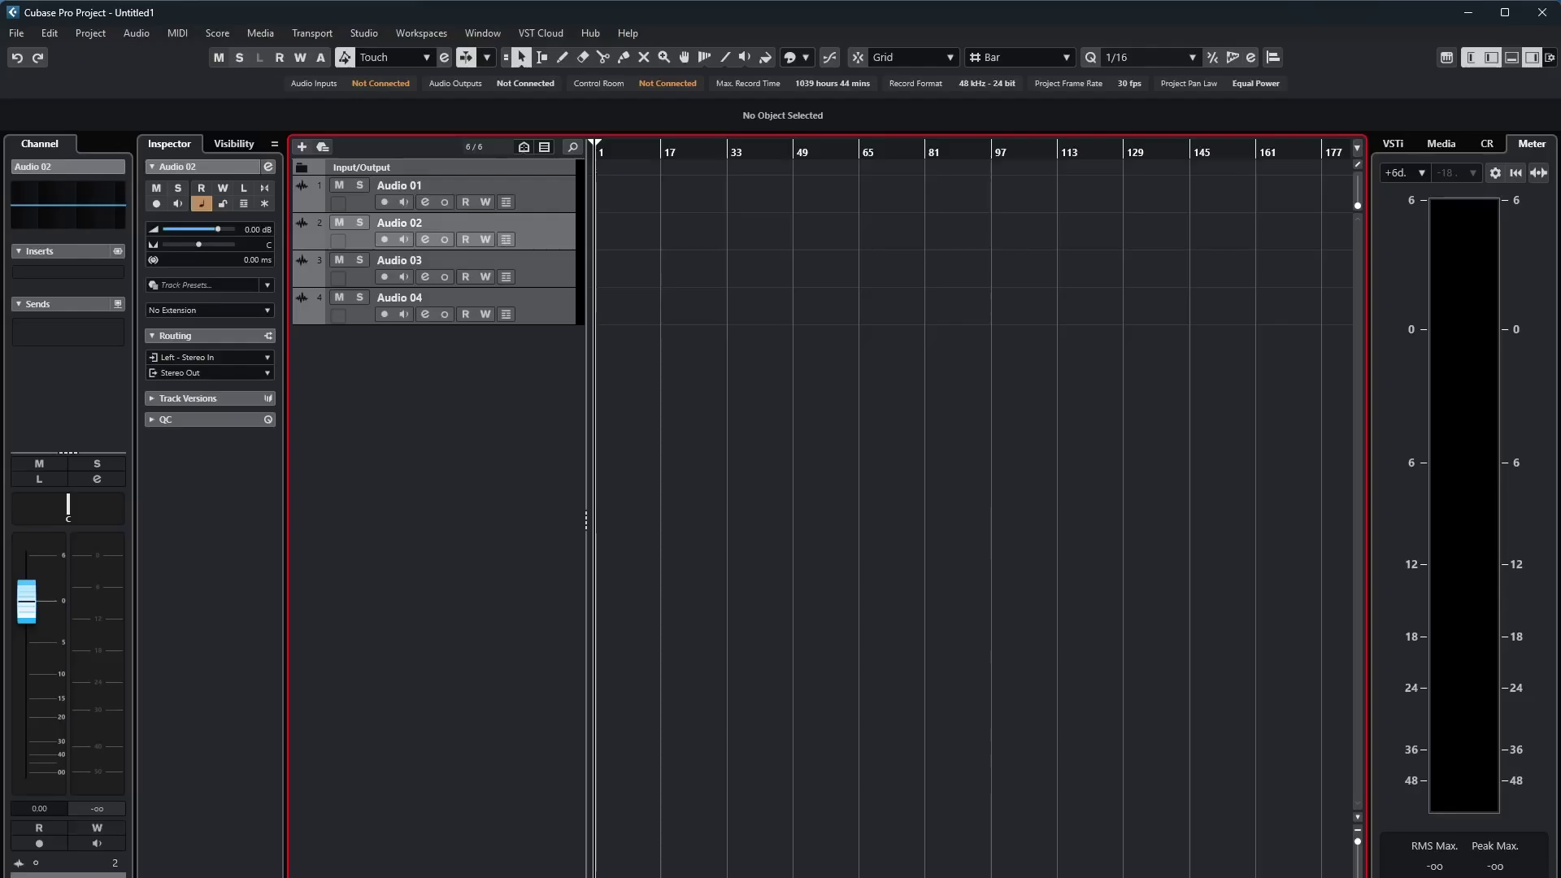
mouse_move(1086, 877)
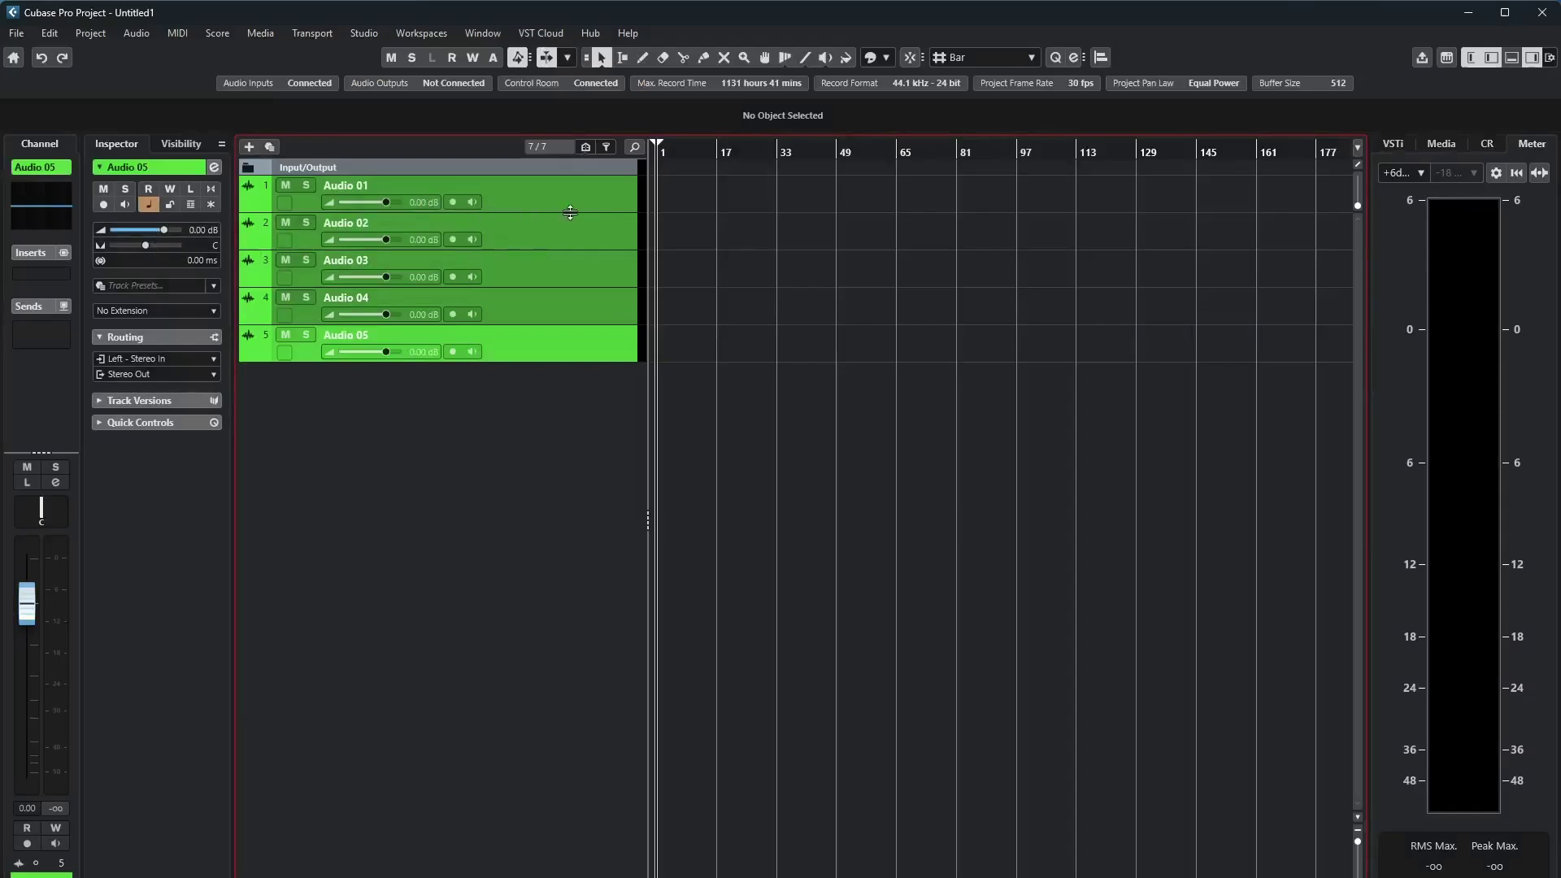
mouse_move(569, 212)
left_mouse_down()
mouse_move(575, 236)
mouse_move(579, 218)
left_mouse_up()
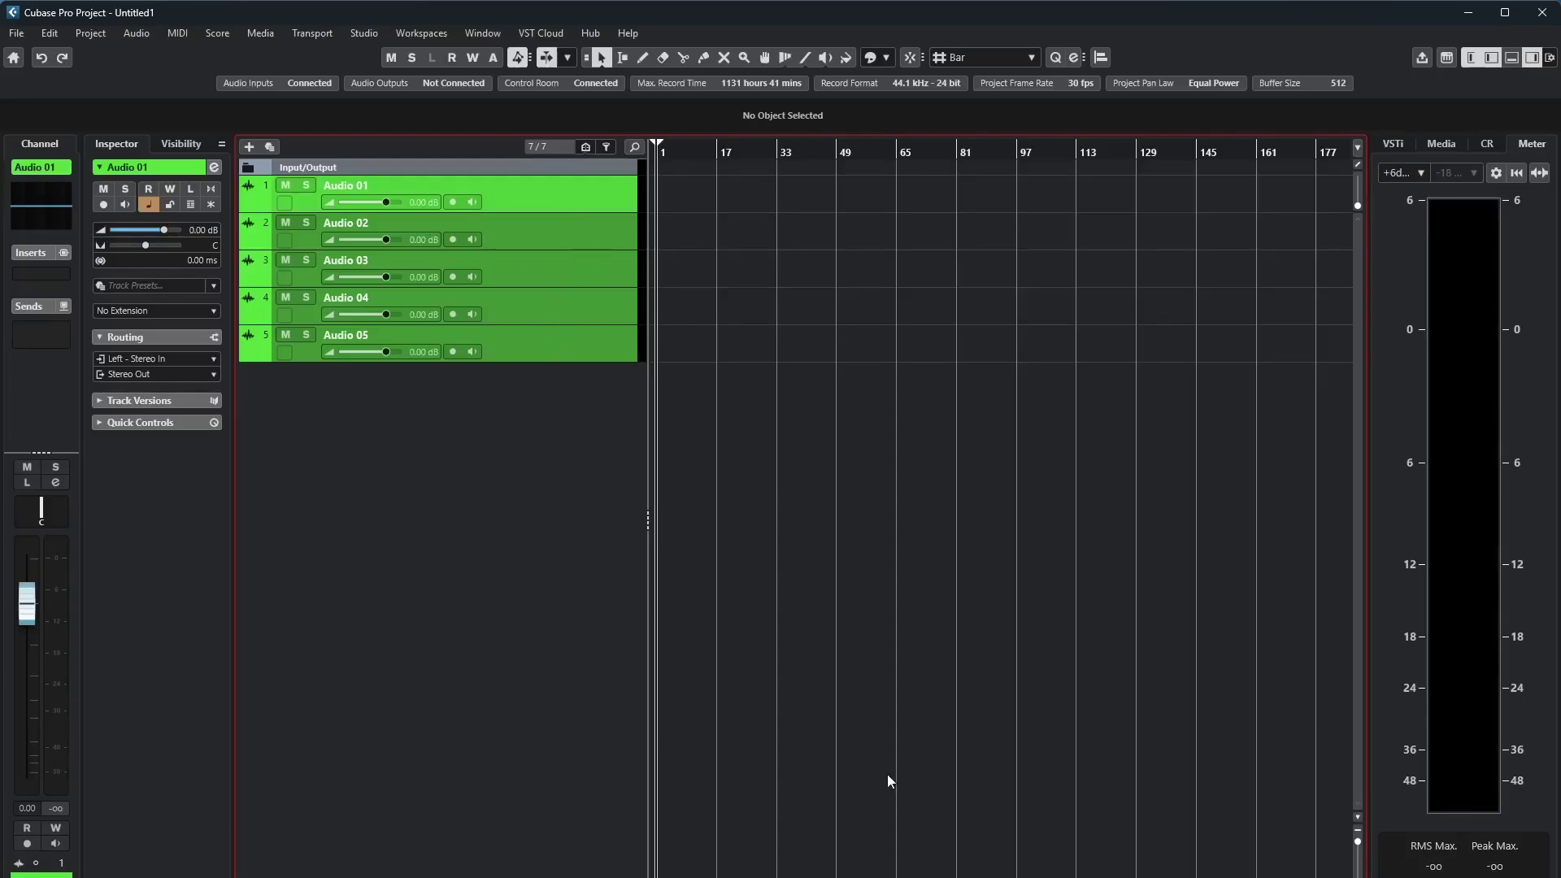
left_click(1130, 862)
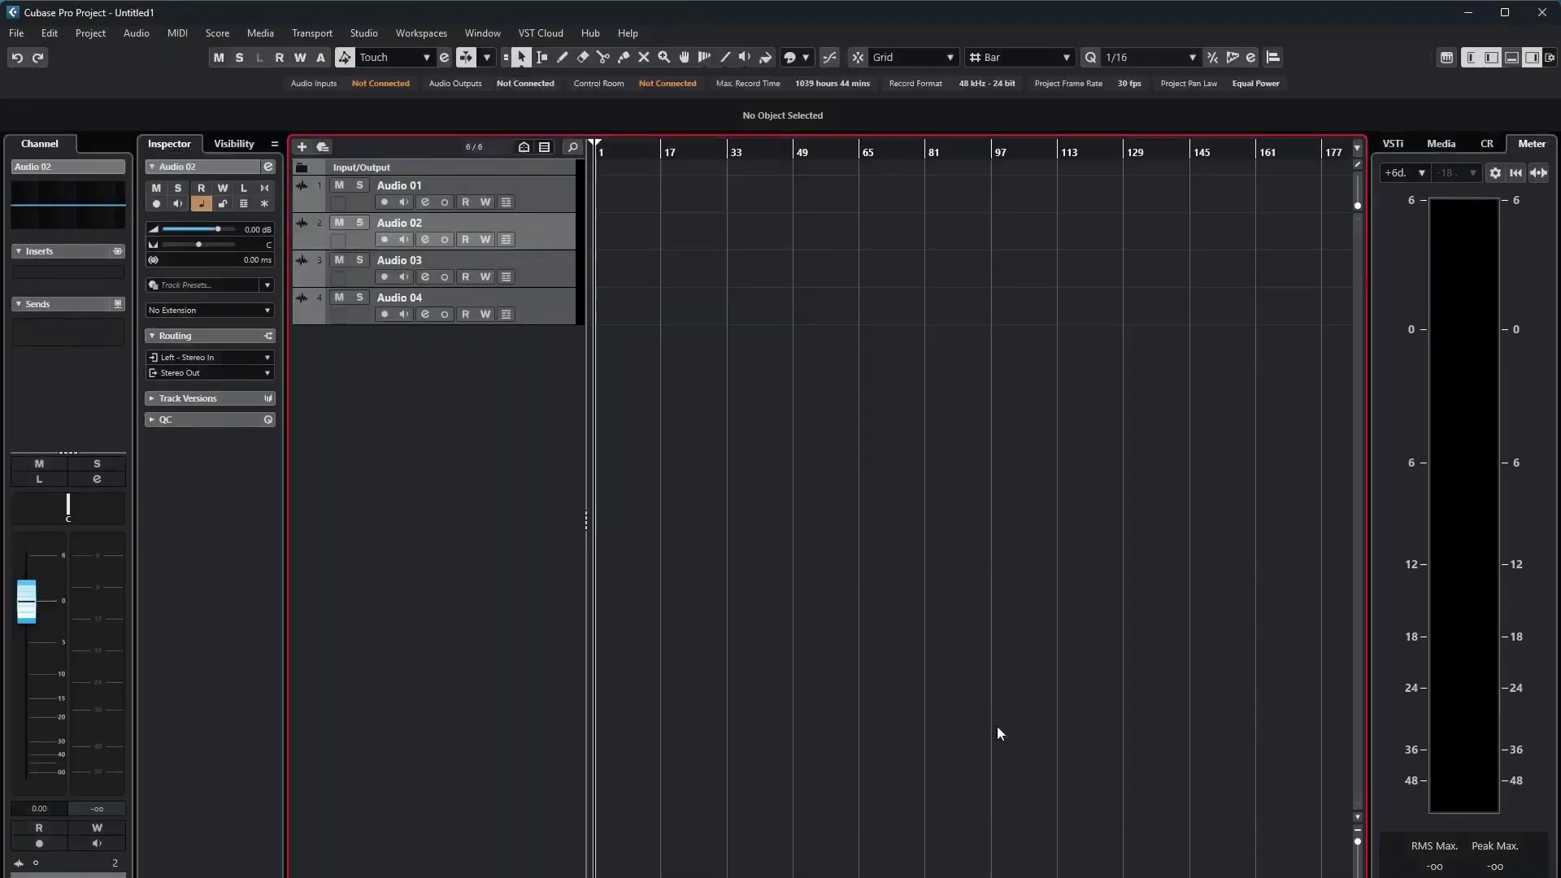
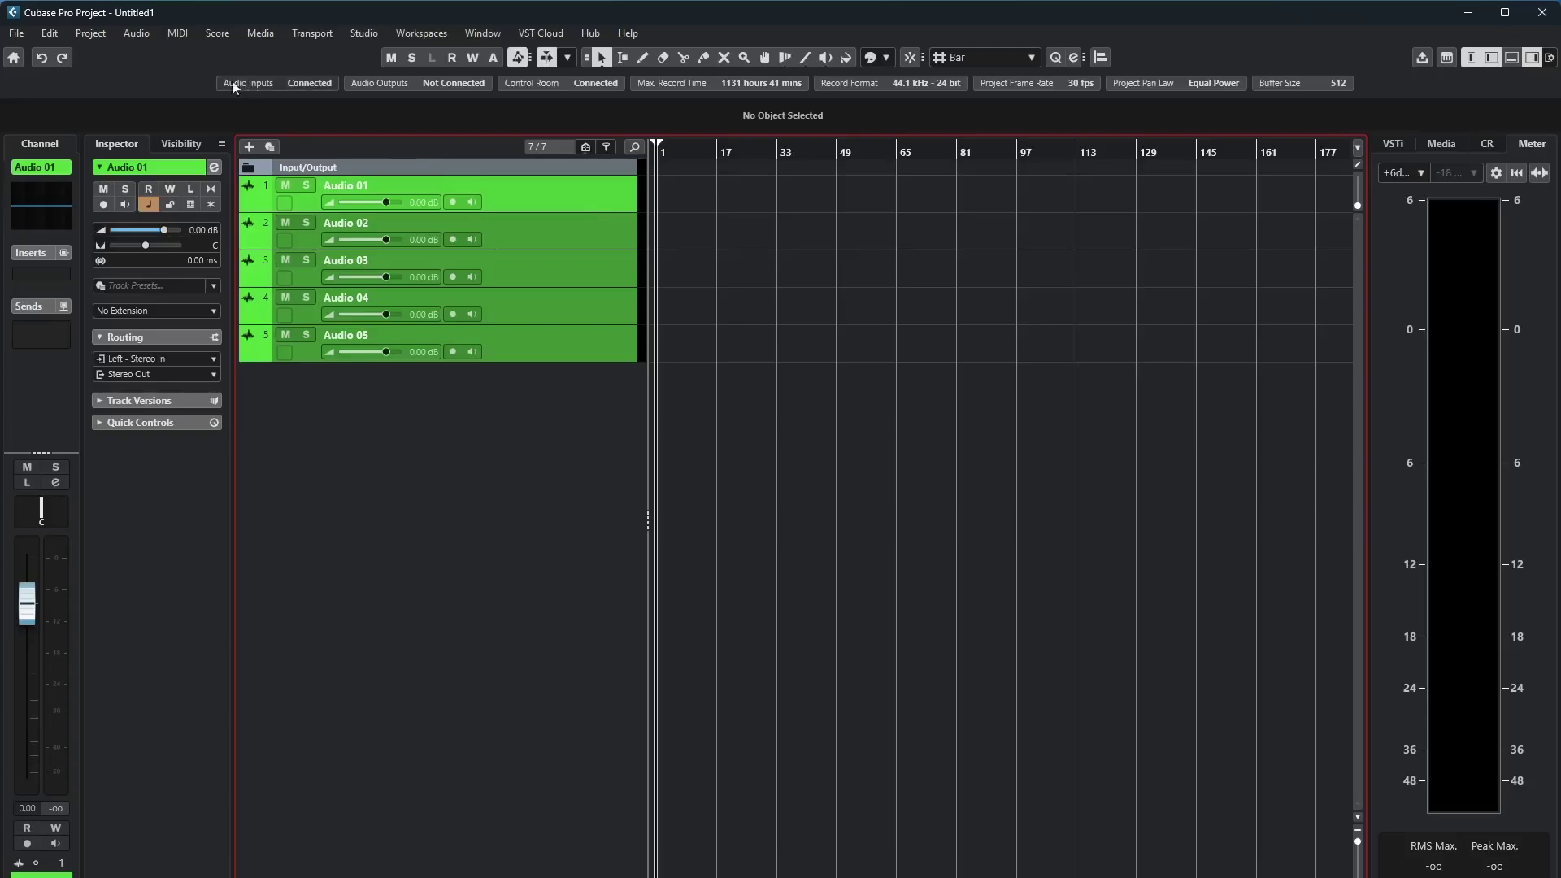
left_click(137, 34)
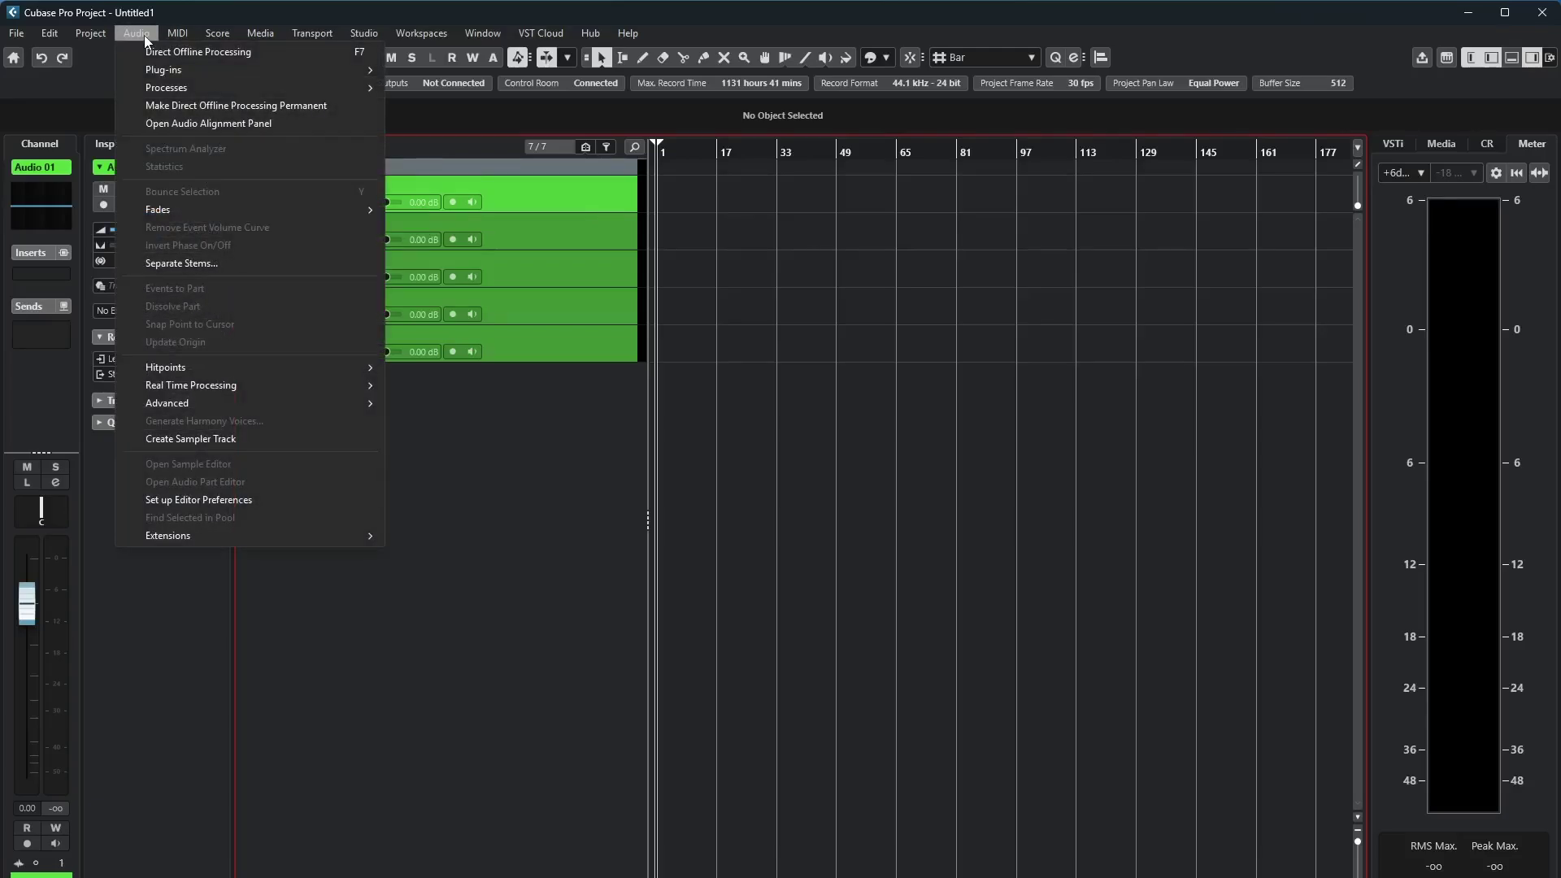
left_click(565, 510)
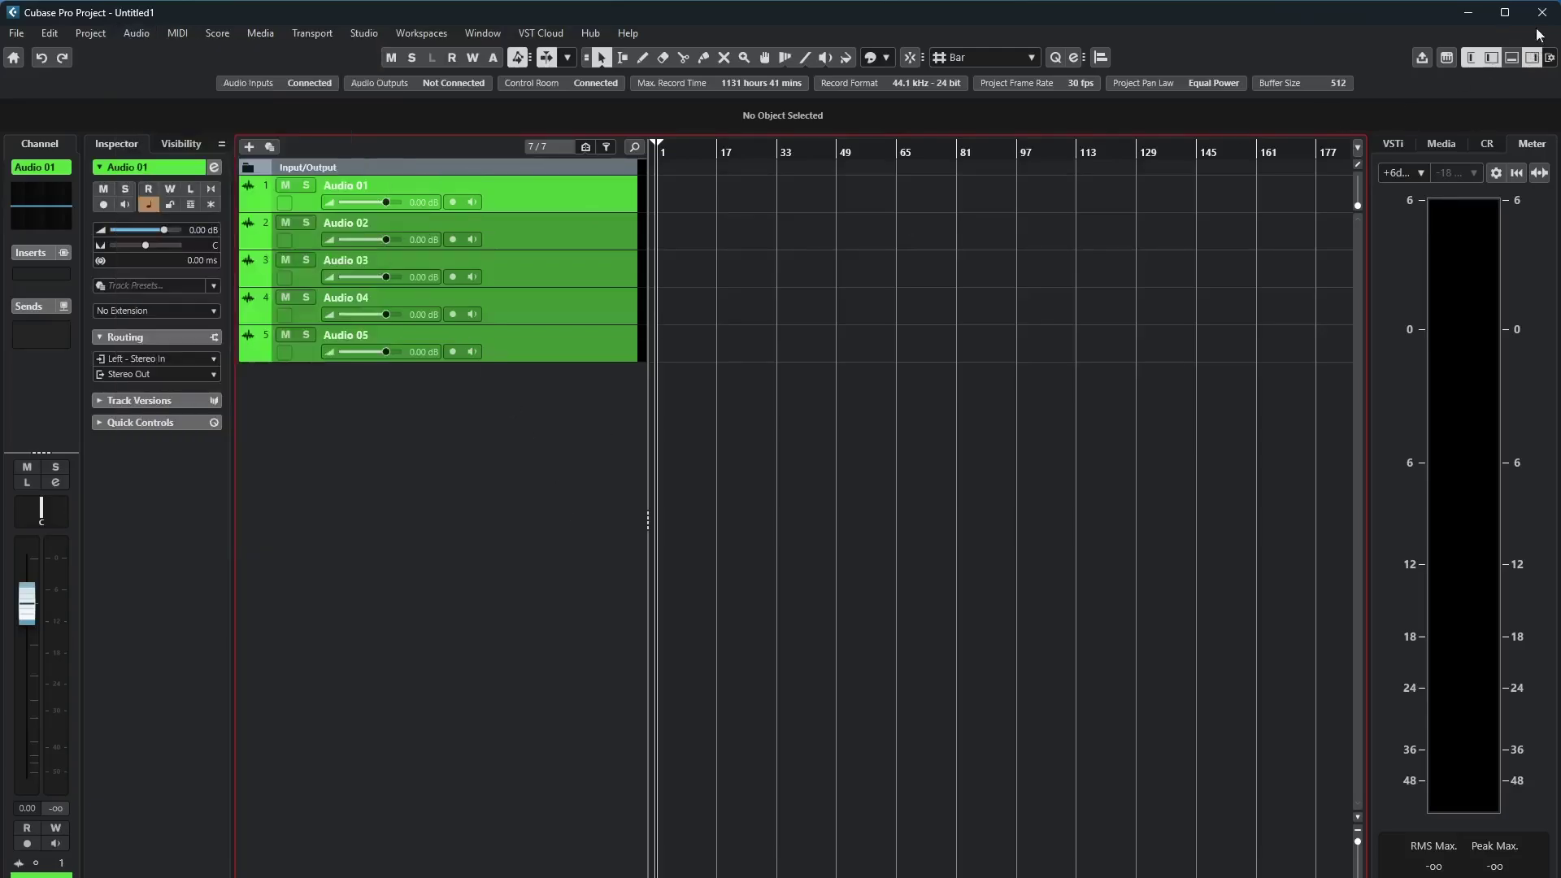
Import TK_streets_officialofficial_beat from the SONG BEATS folder into Cubase Pro 15 below Audio 05, copying it to the project folder, starting at bar 1.
left_click(1468, 12)
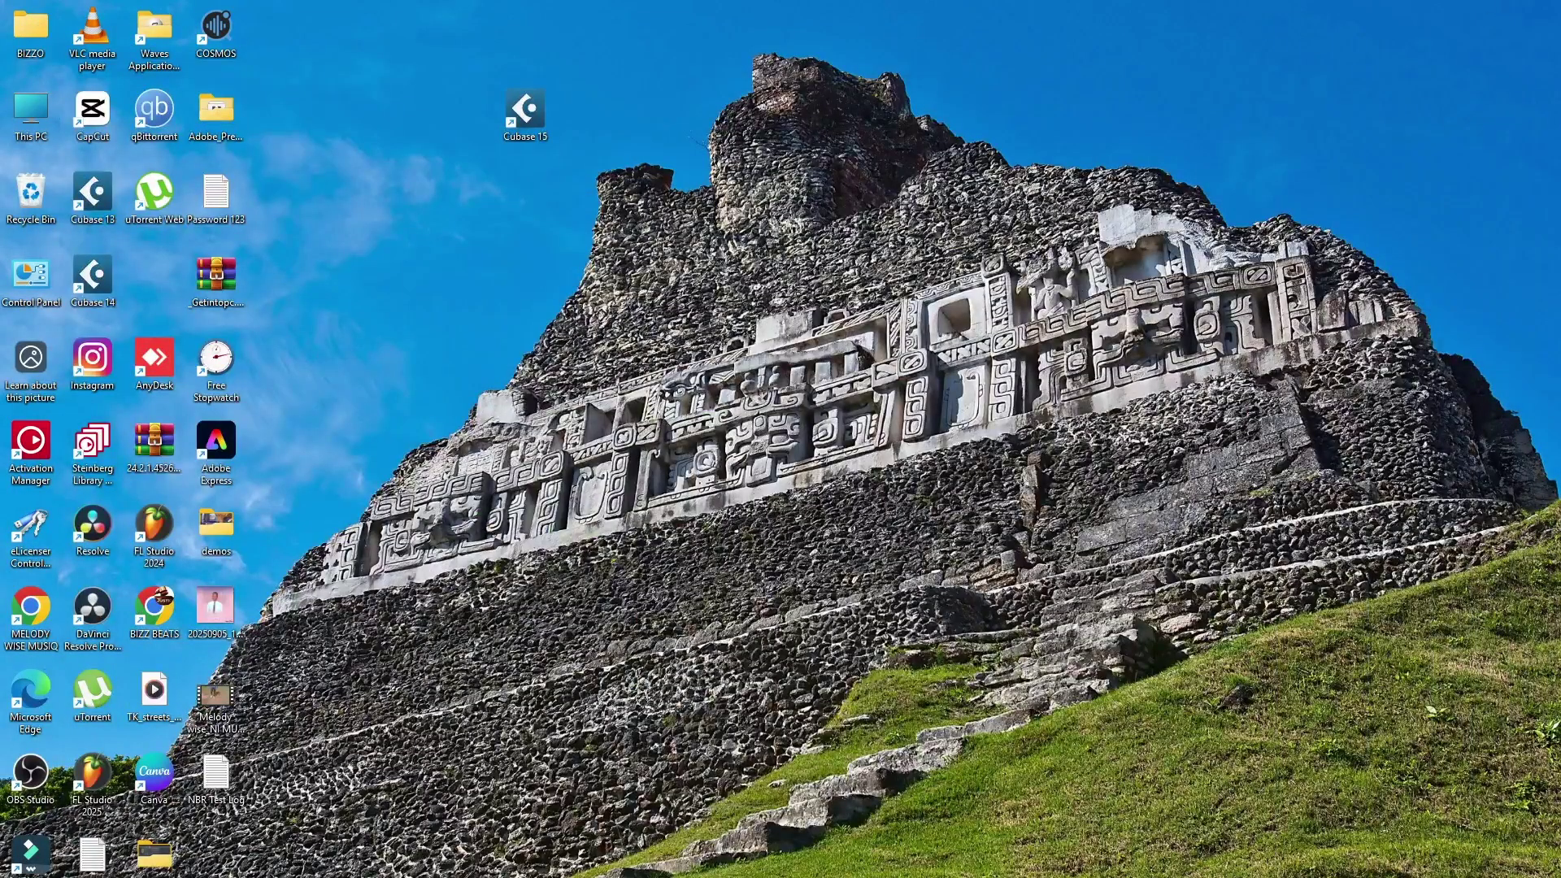
mouse_move(693, 874)
left_click(512, 812)
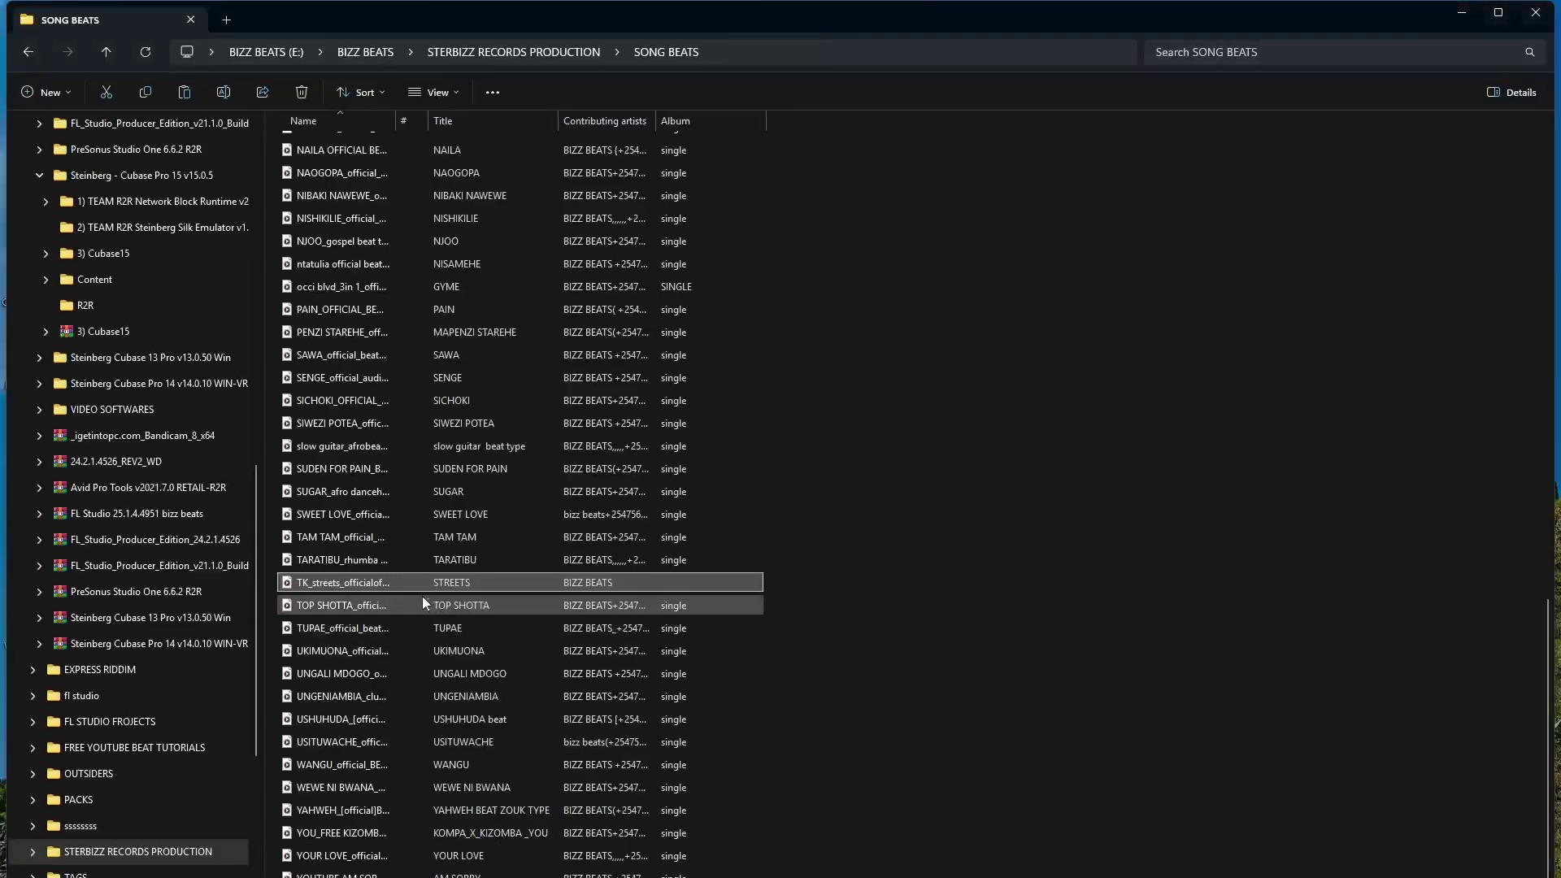
left_click_drag(375, 587, 692, 433)
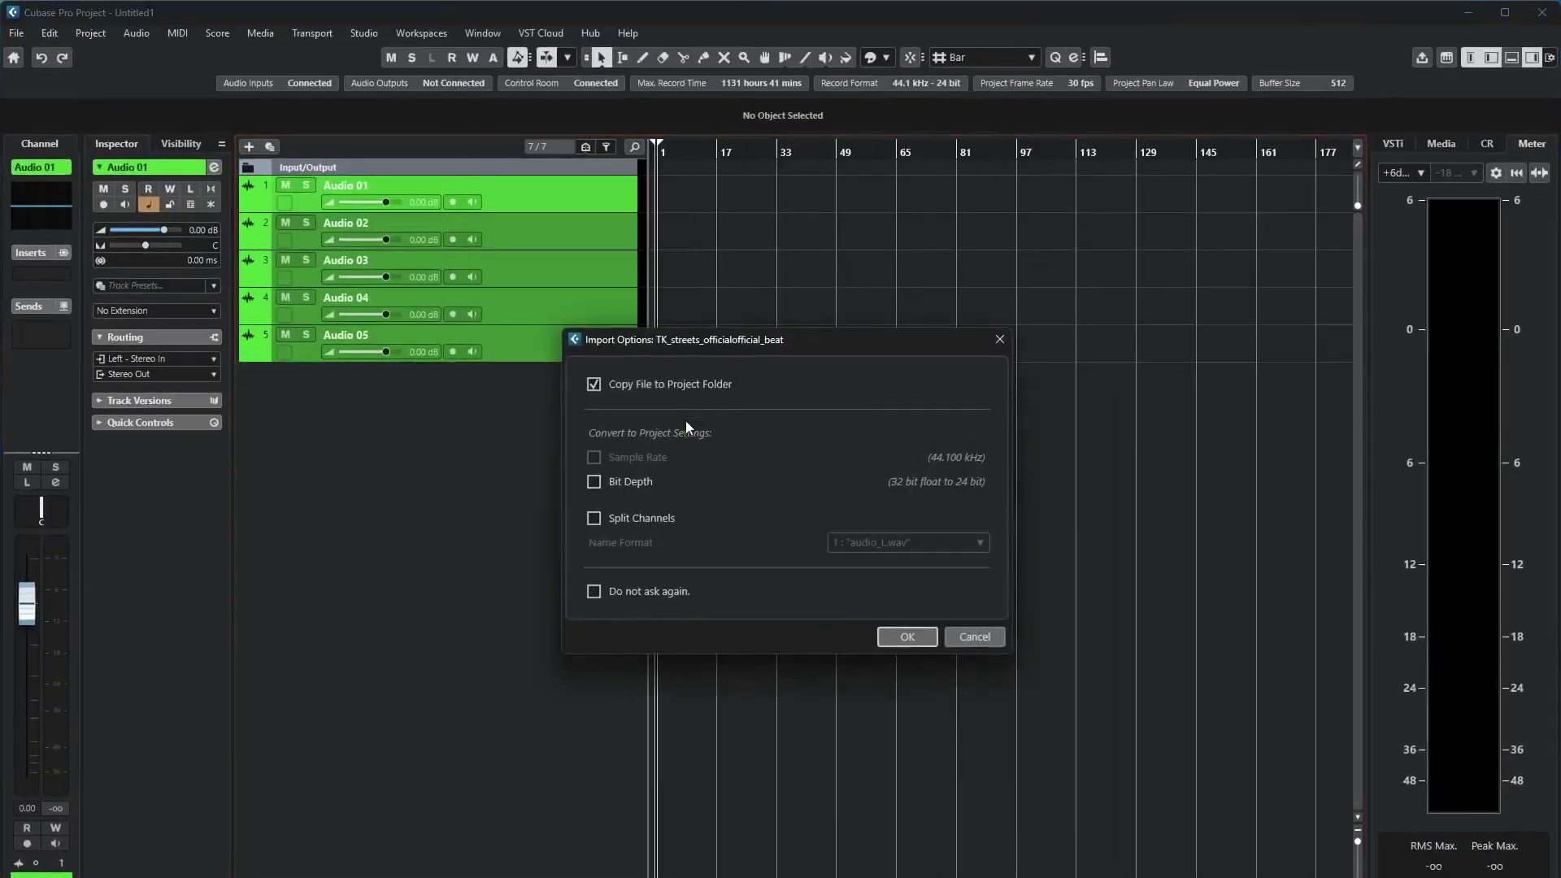
left_click(902, 636)
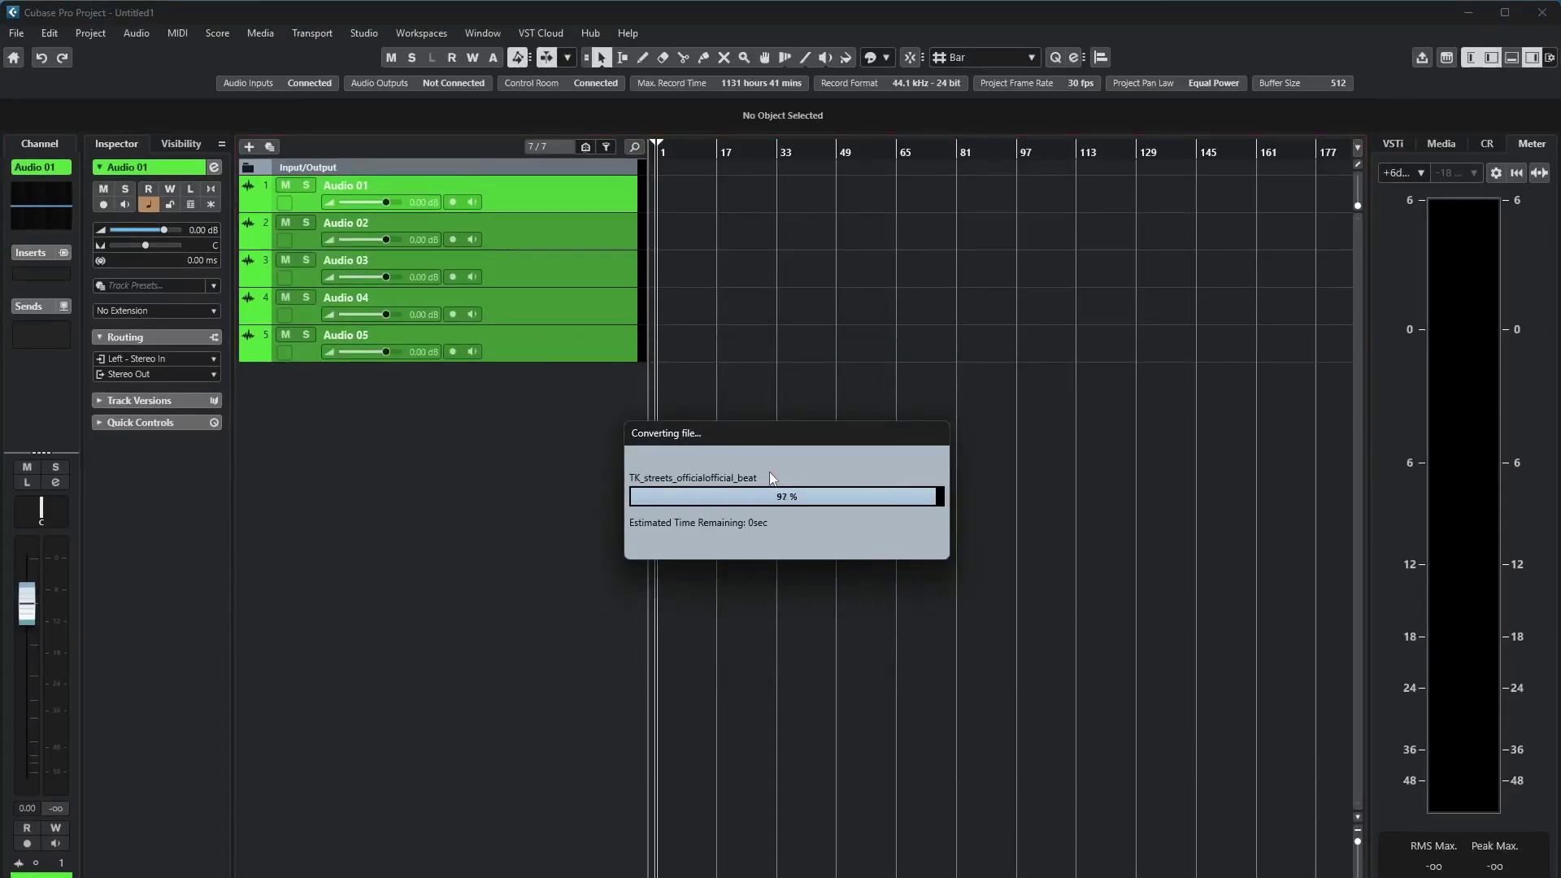
left_click_drag(809, 382, 776, 380)
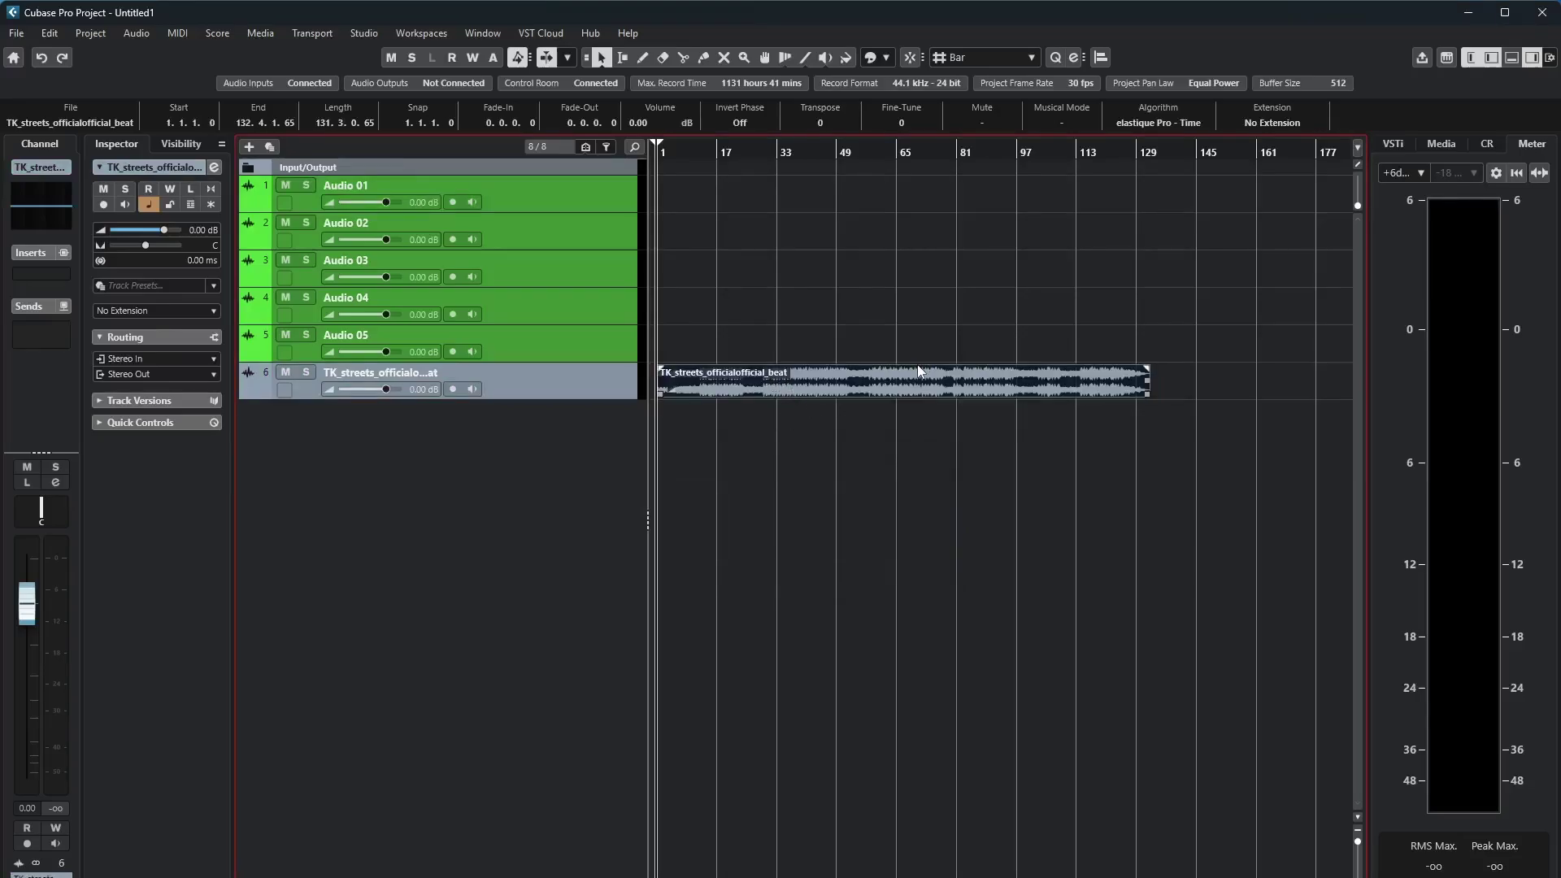
Import TK_streets_officialofficial_beat into the older version below Audio 04, copying it to the project folder, place it near bar 1 and play it.
left_click(1468, 12)
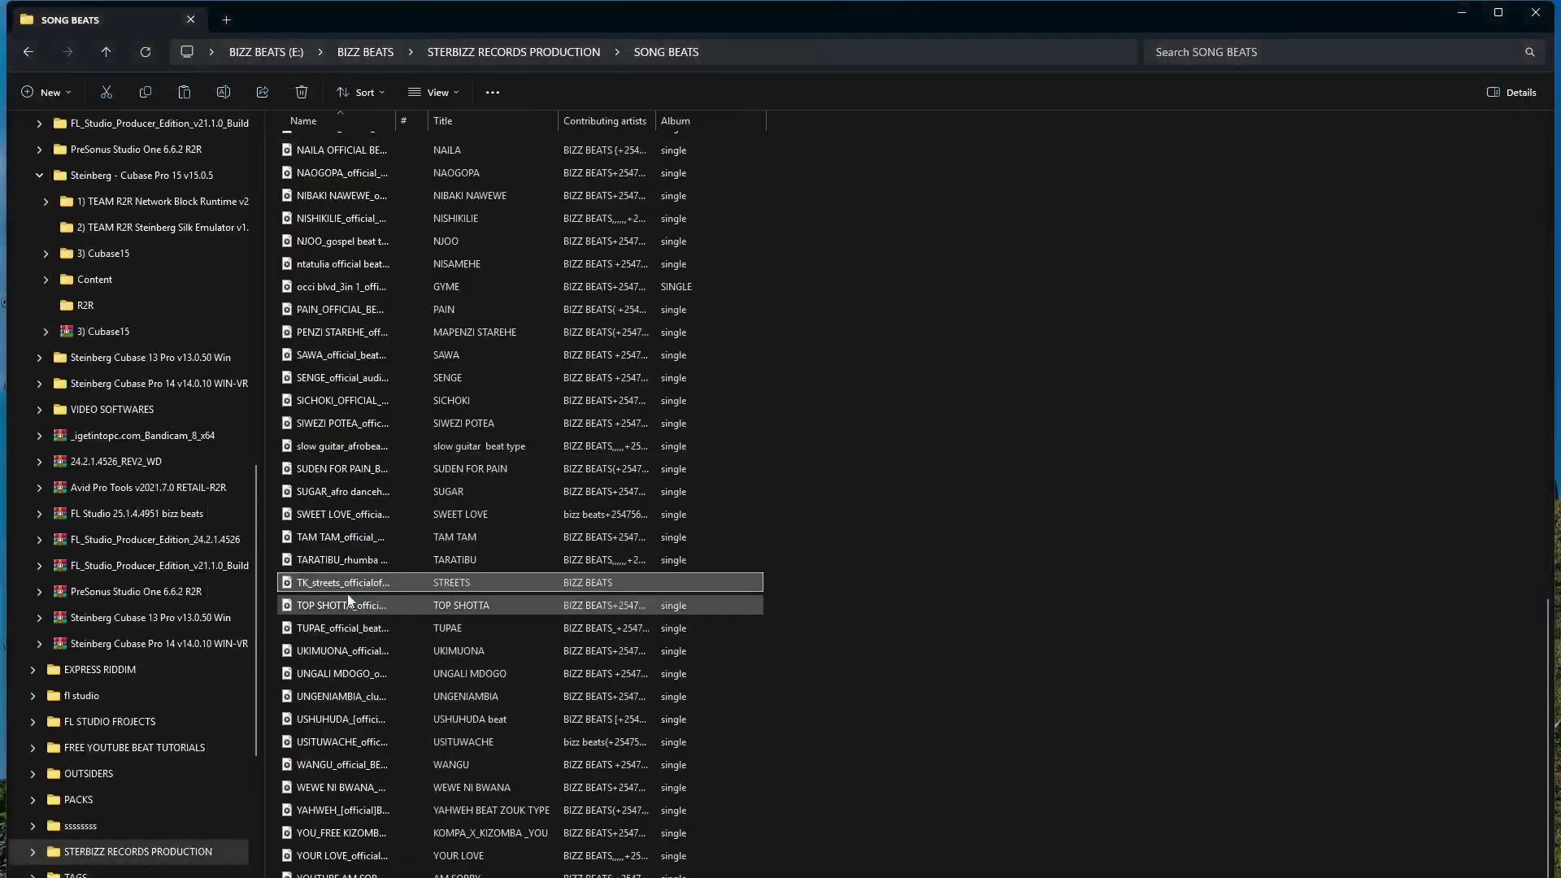
key("alt+Tab")
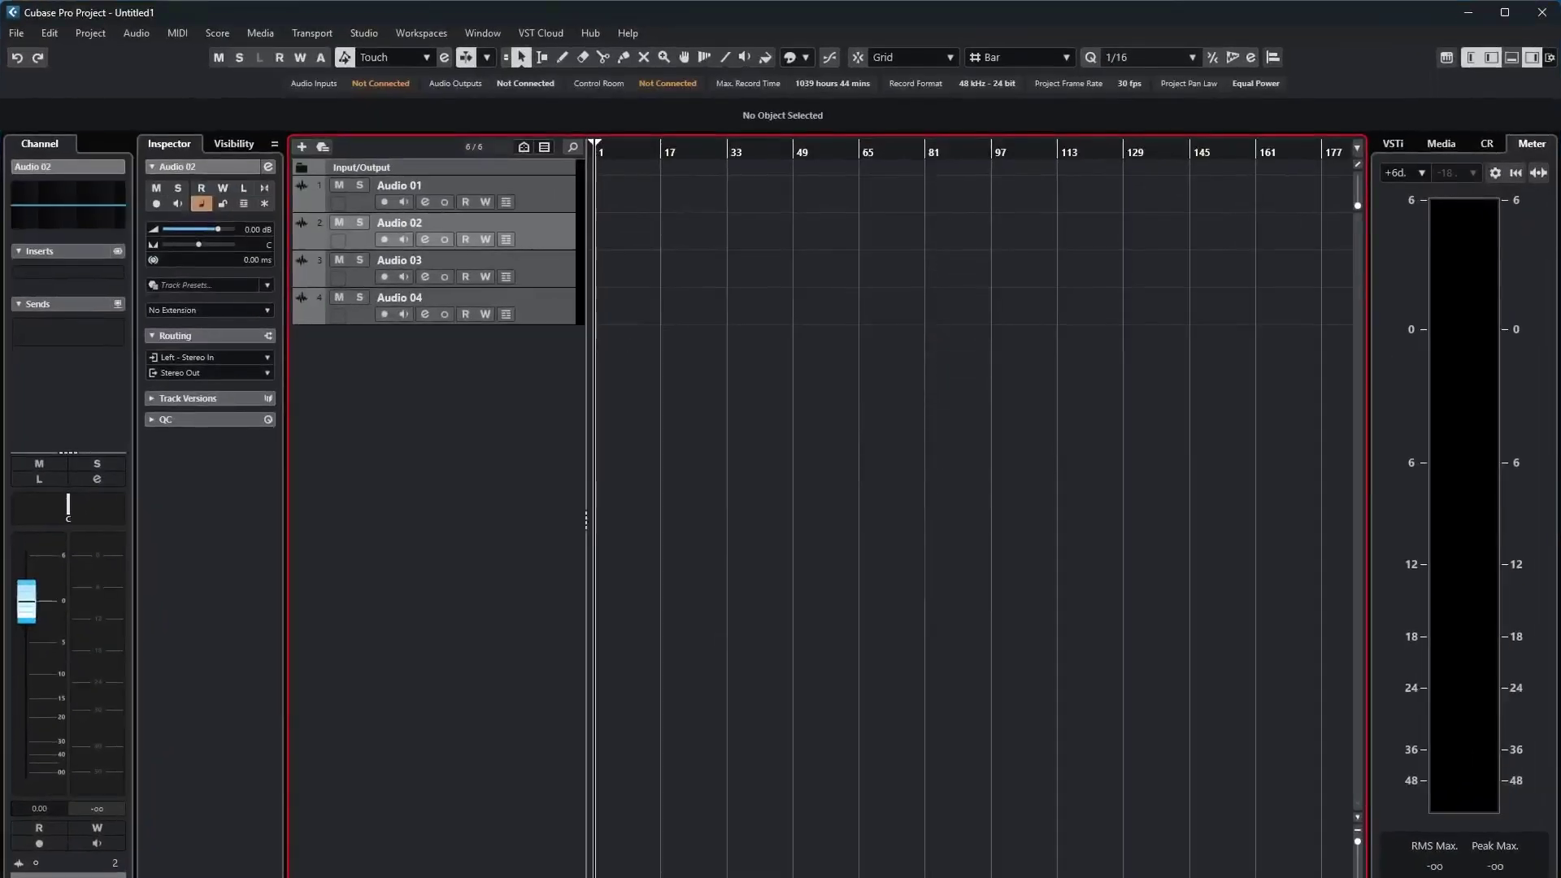
left_click(1468, 13)
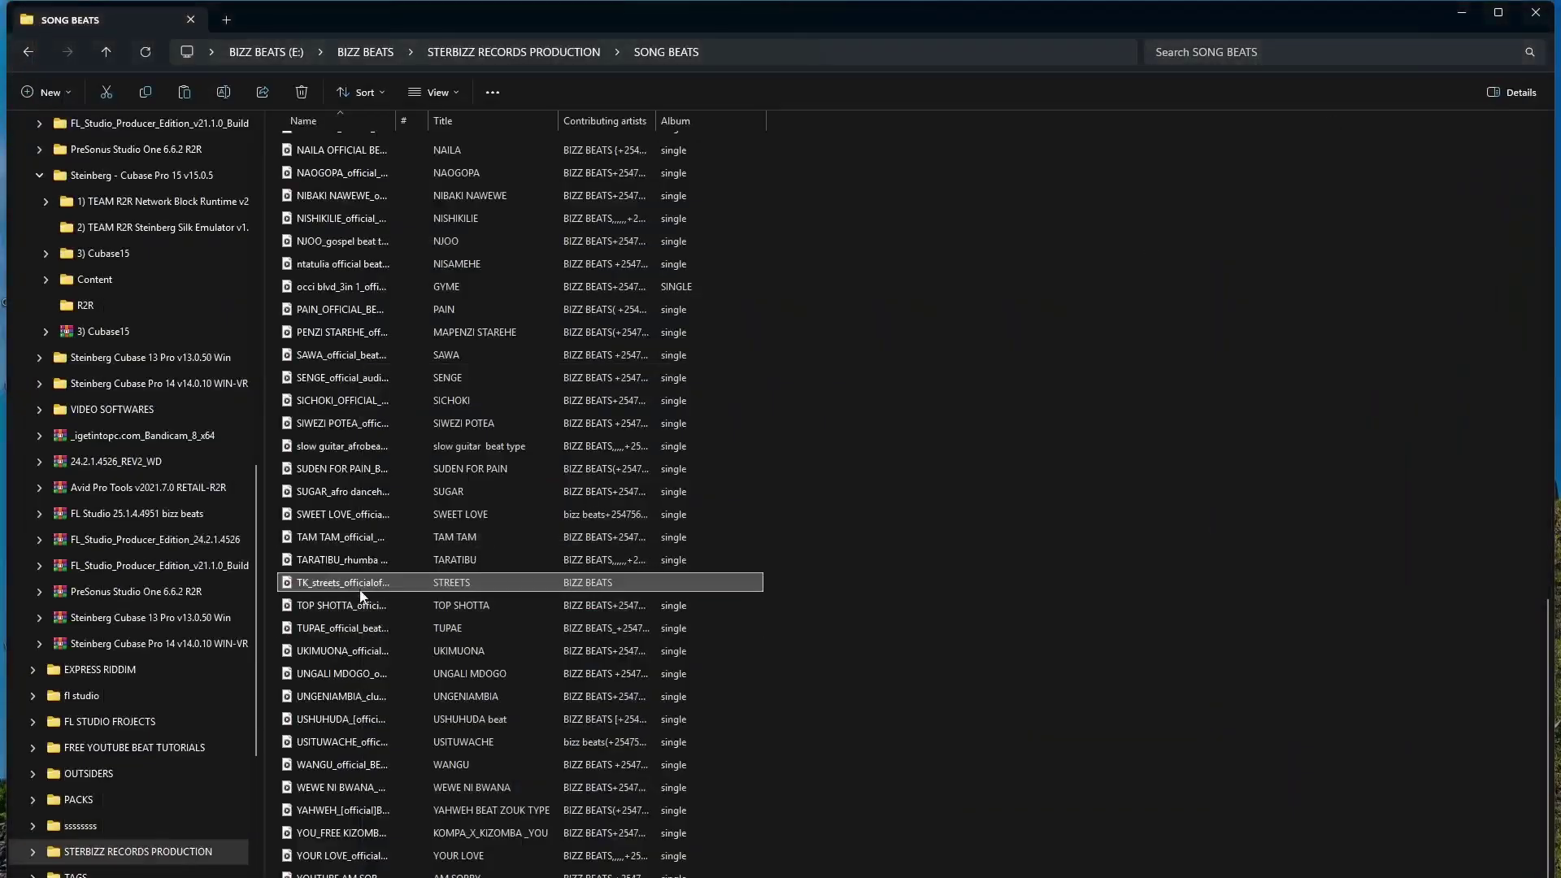
left_click_drag(549, 610, 642, 358)
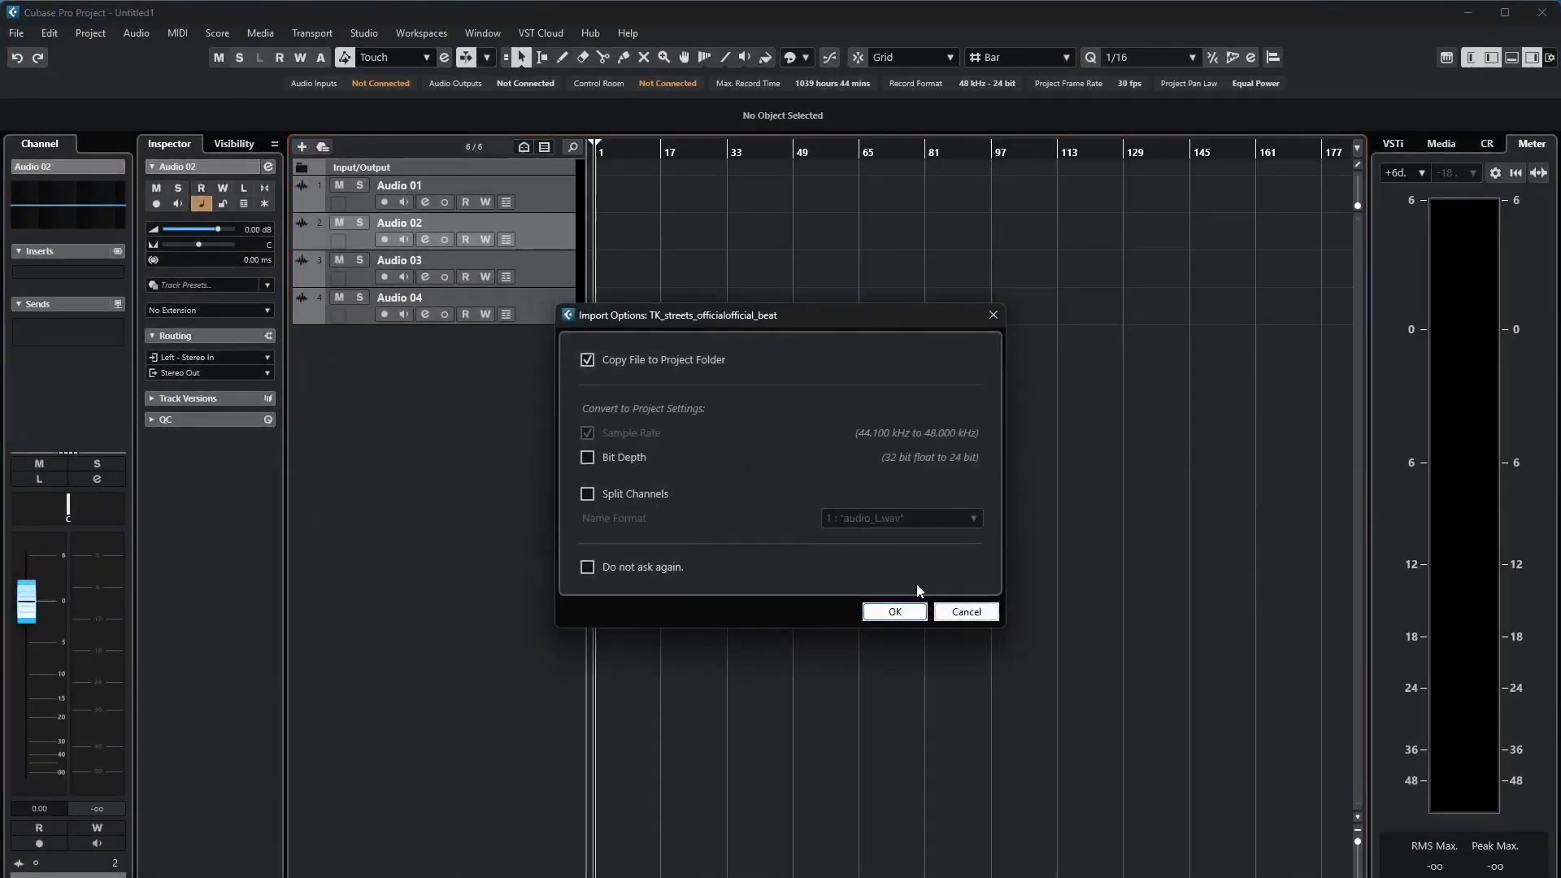
left_click(894, 612)
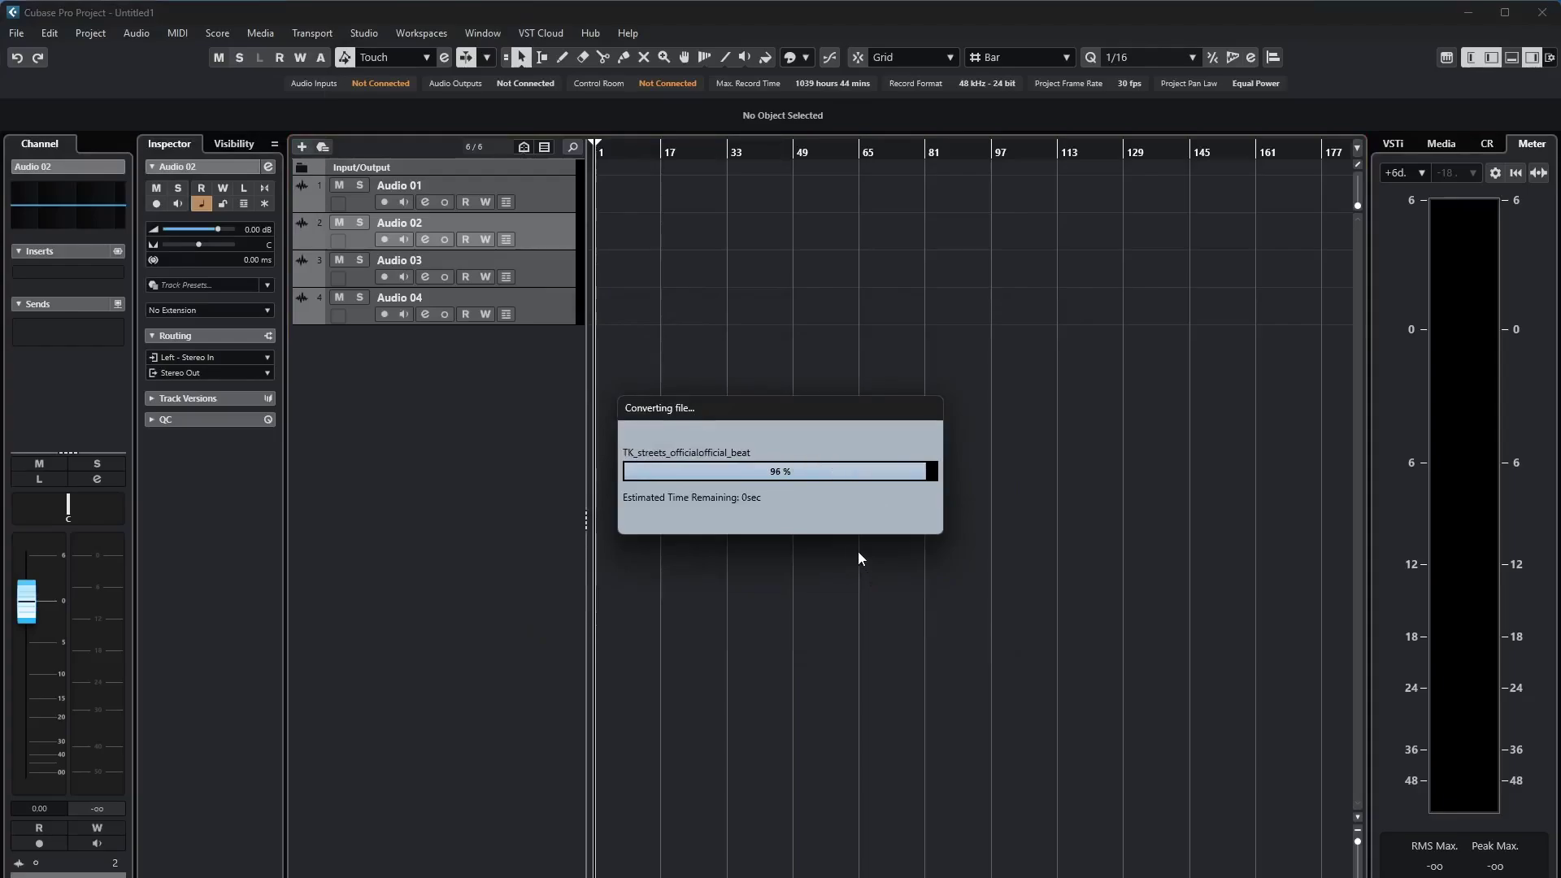
left_click_drag(801, 356, 751, 347)
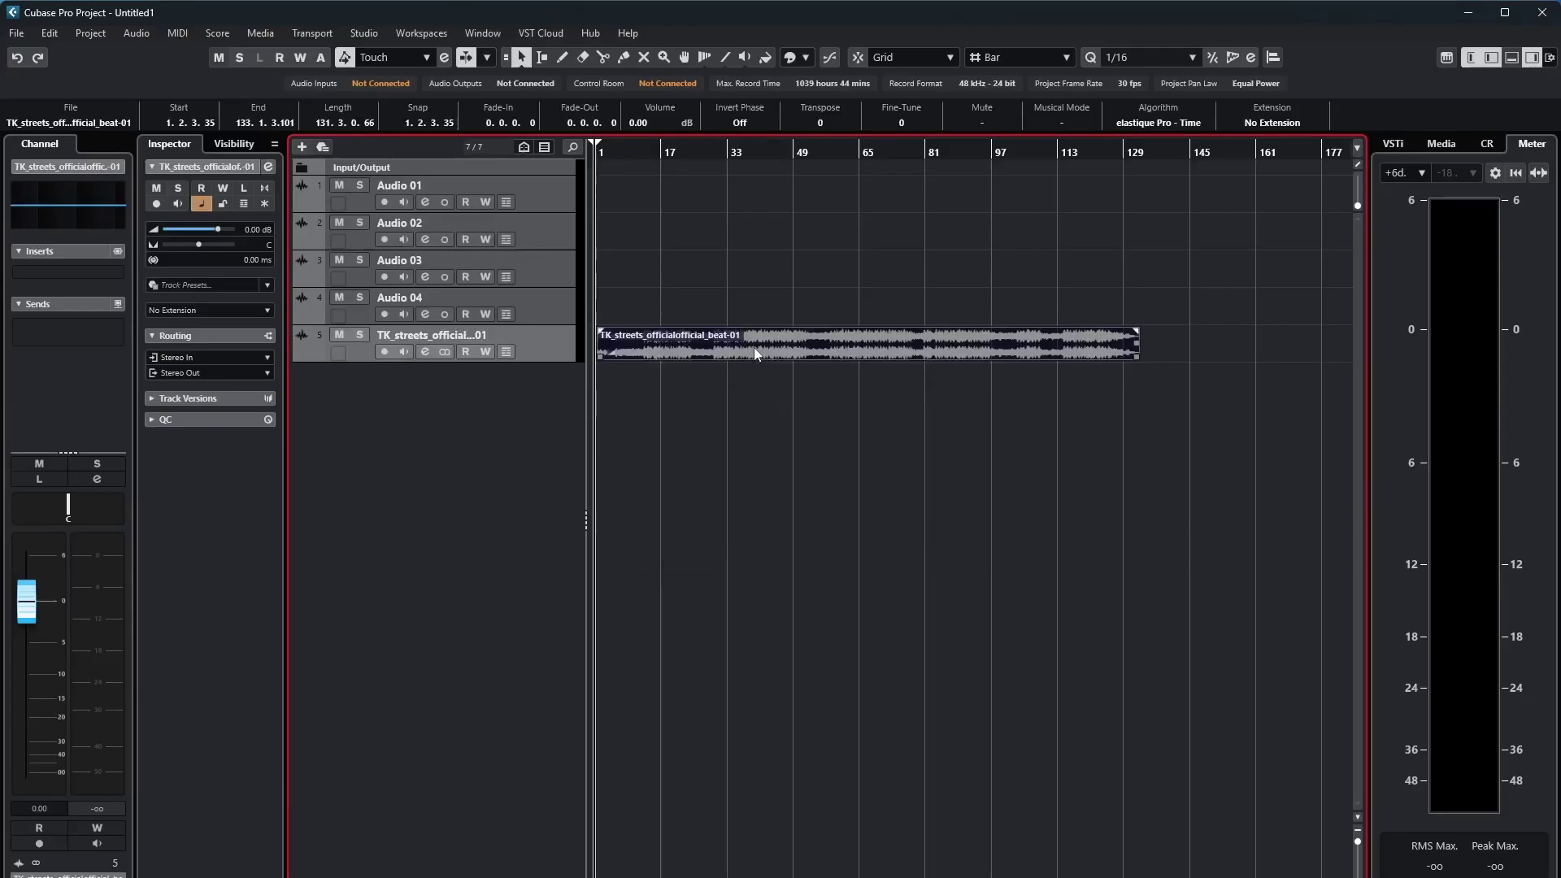
key("space")
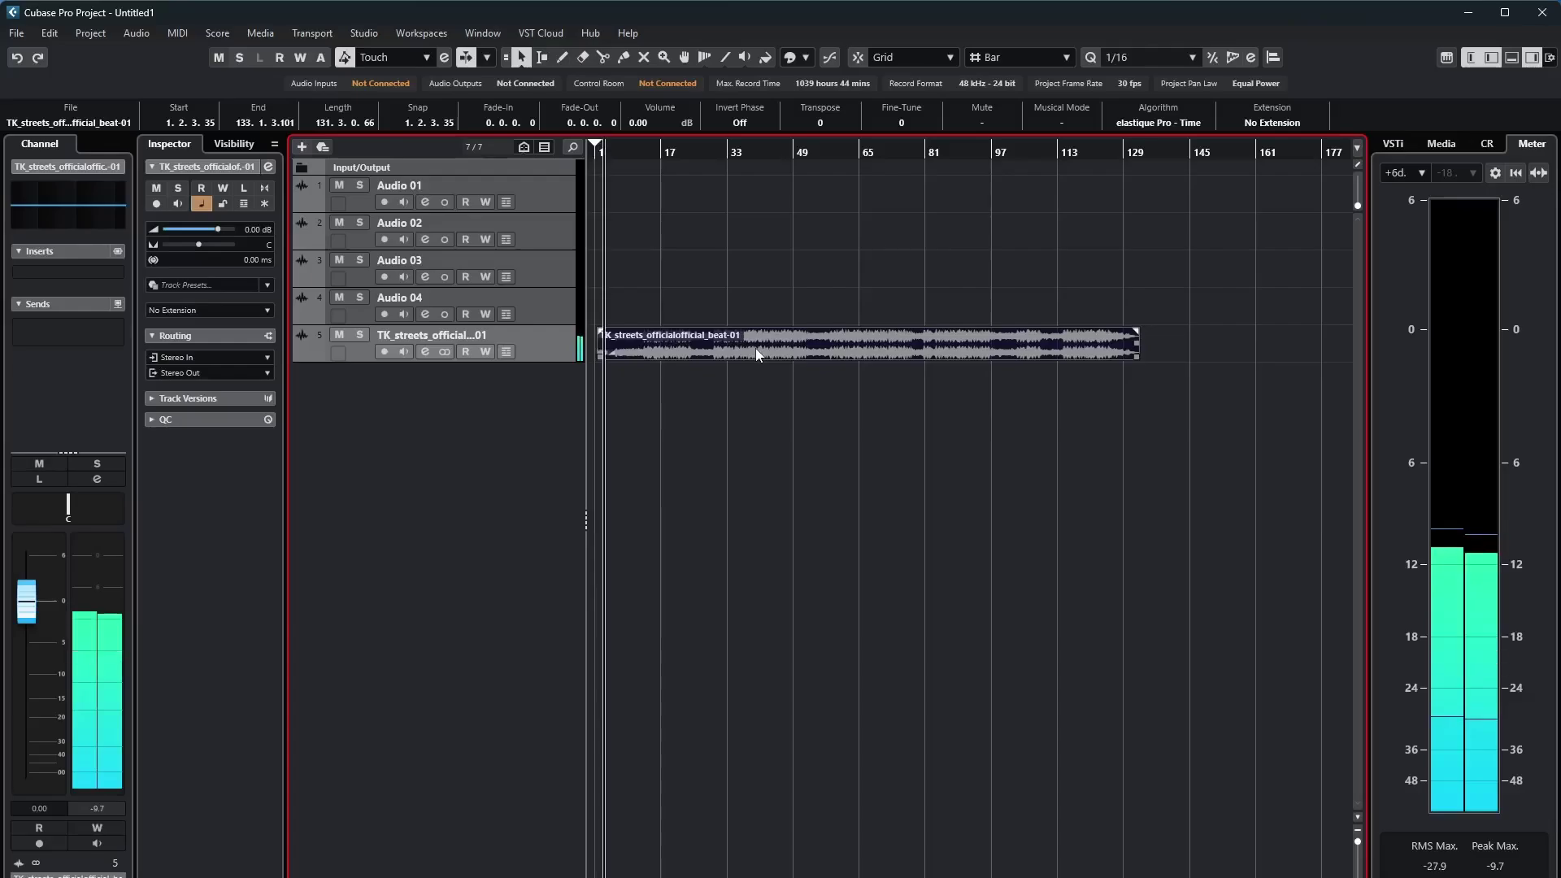
Stop playback, connect the Stereo Out bus to the Generic Low Latency ASIO Driver, and test it by playing the beat.
key("space")
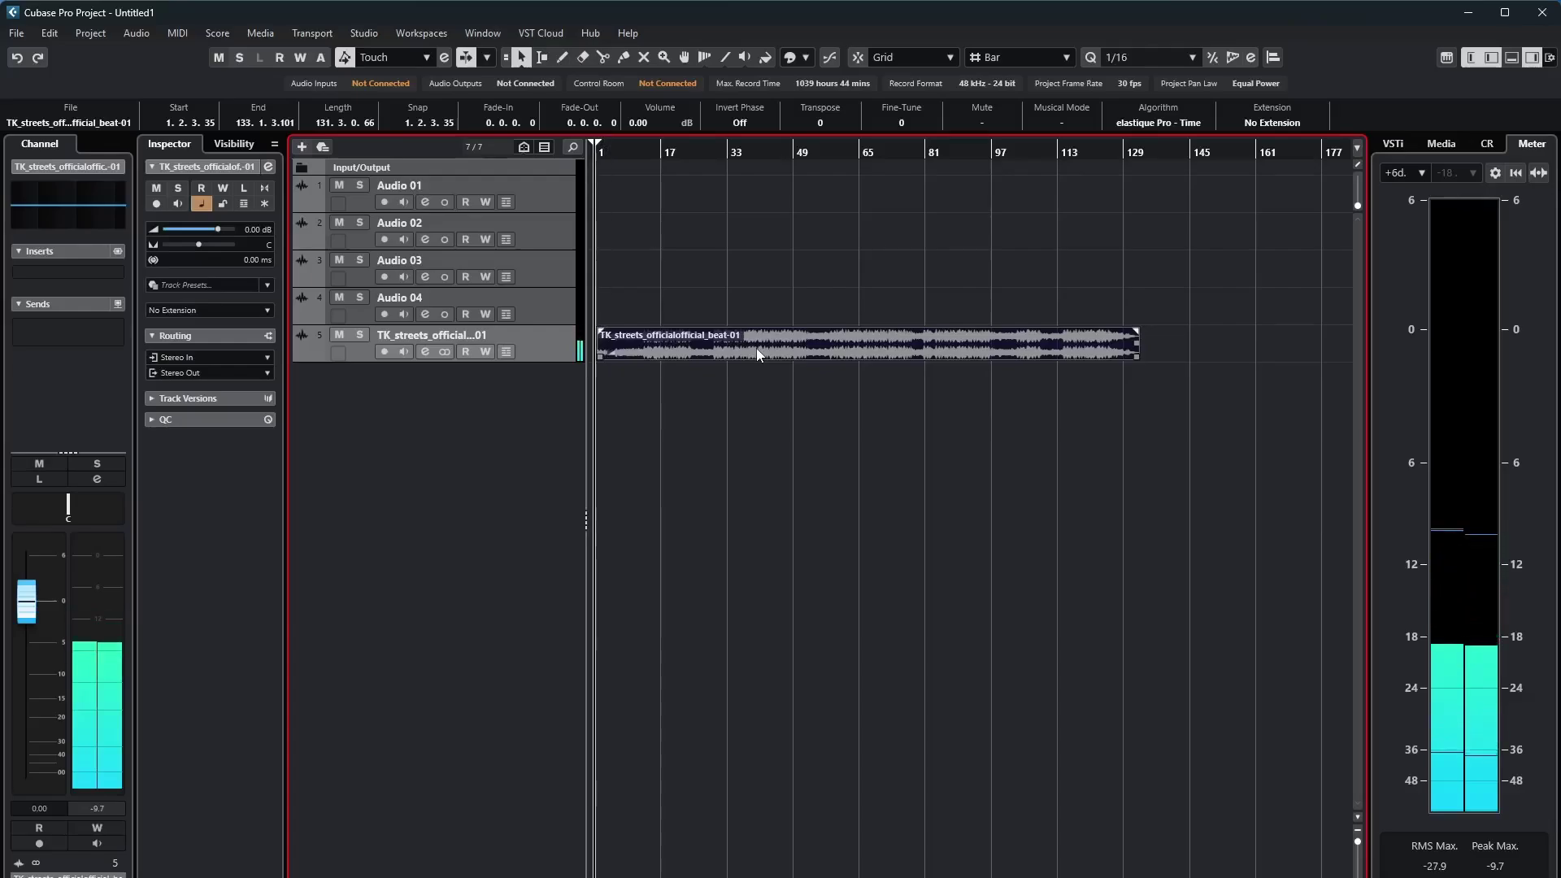
left_click(538, 87)
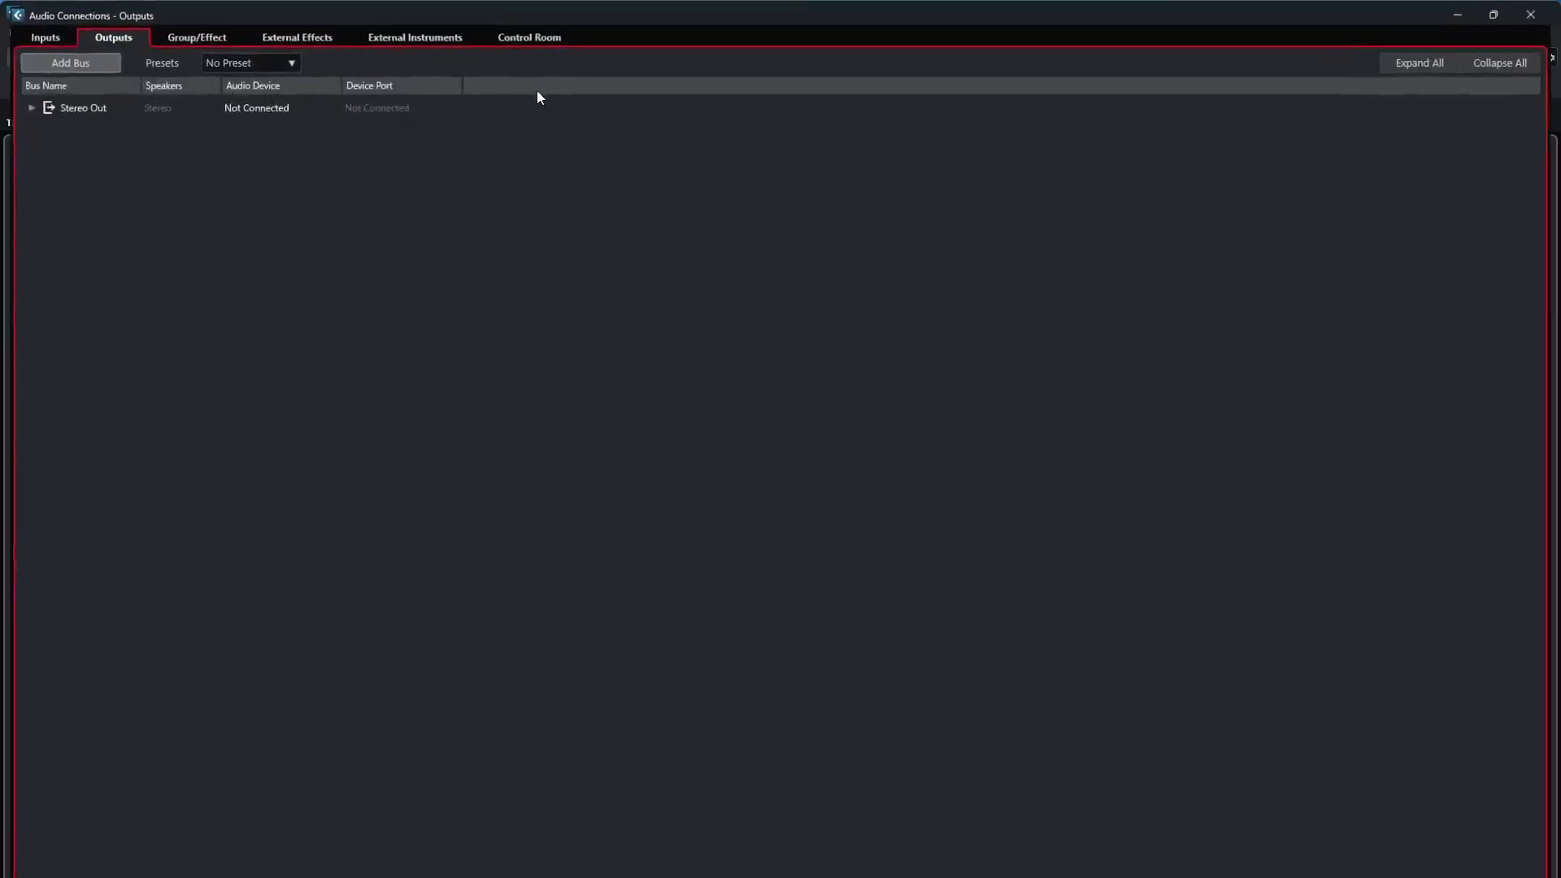
left_click(234, 104)
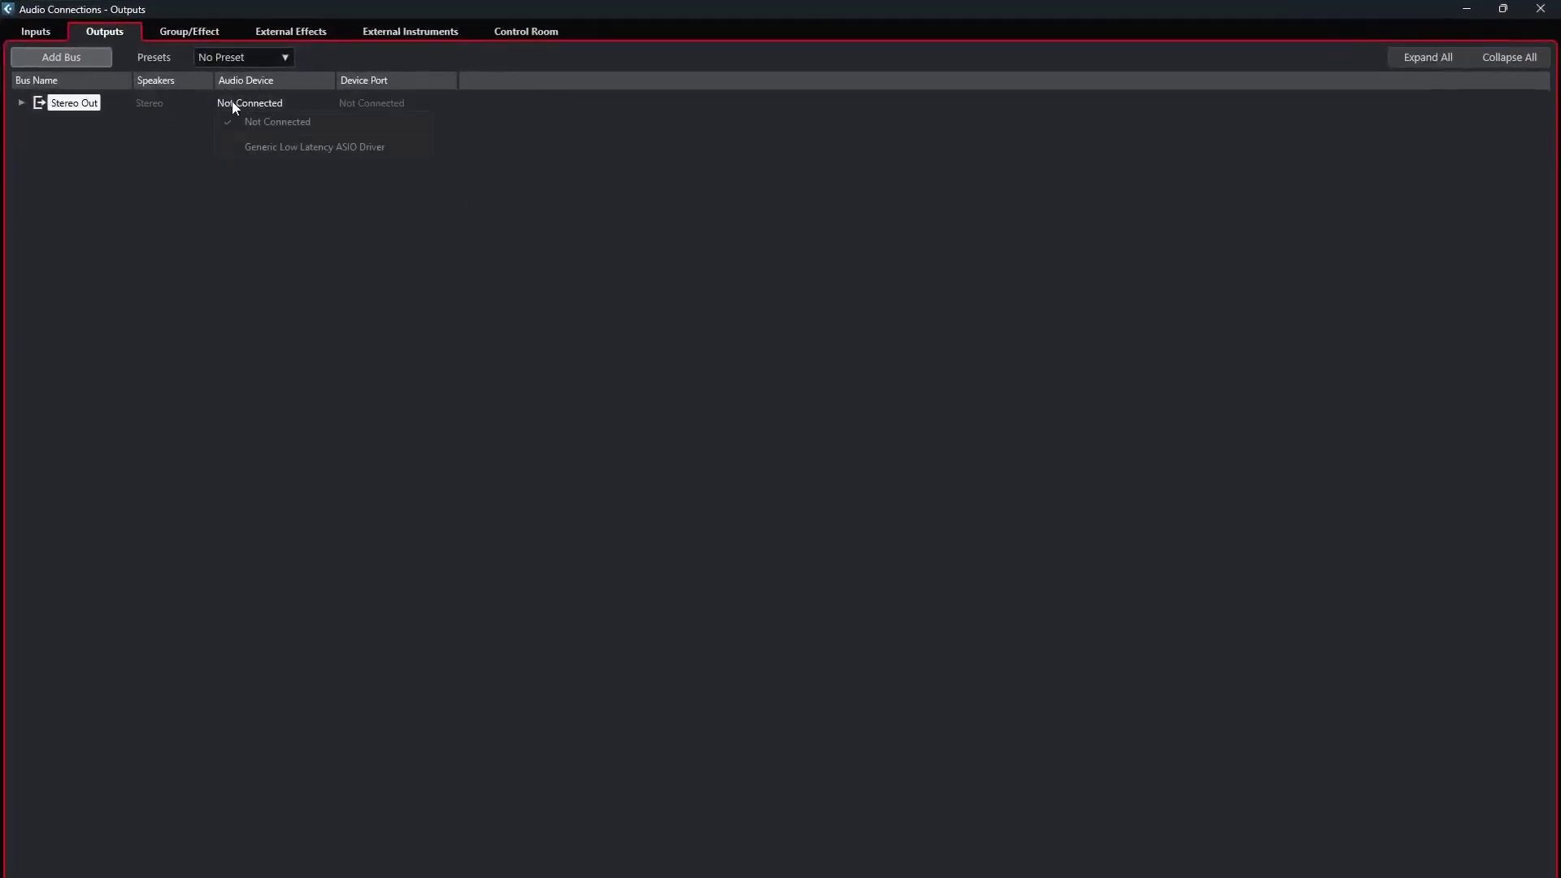
left_click(267, 148)
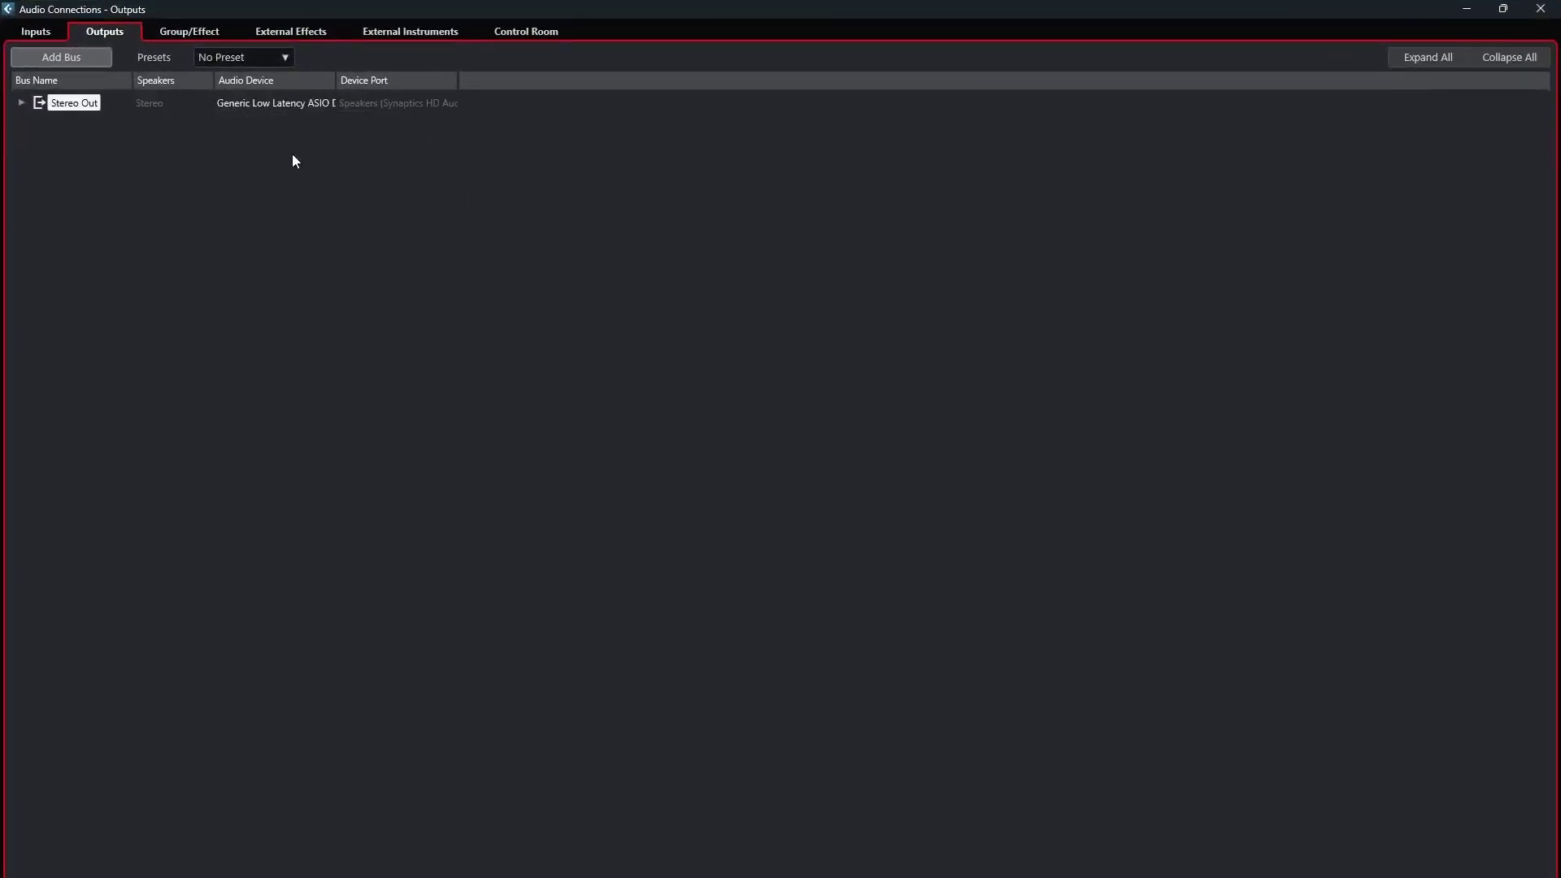
left_click(1541, 8)
key("space")
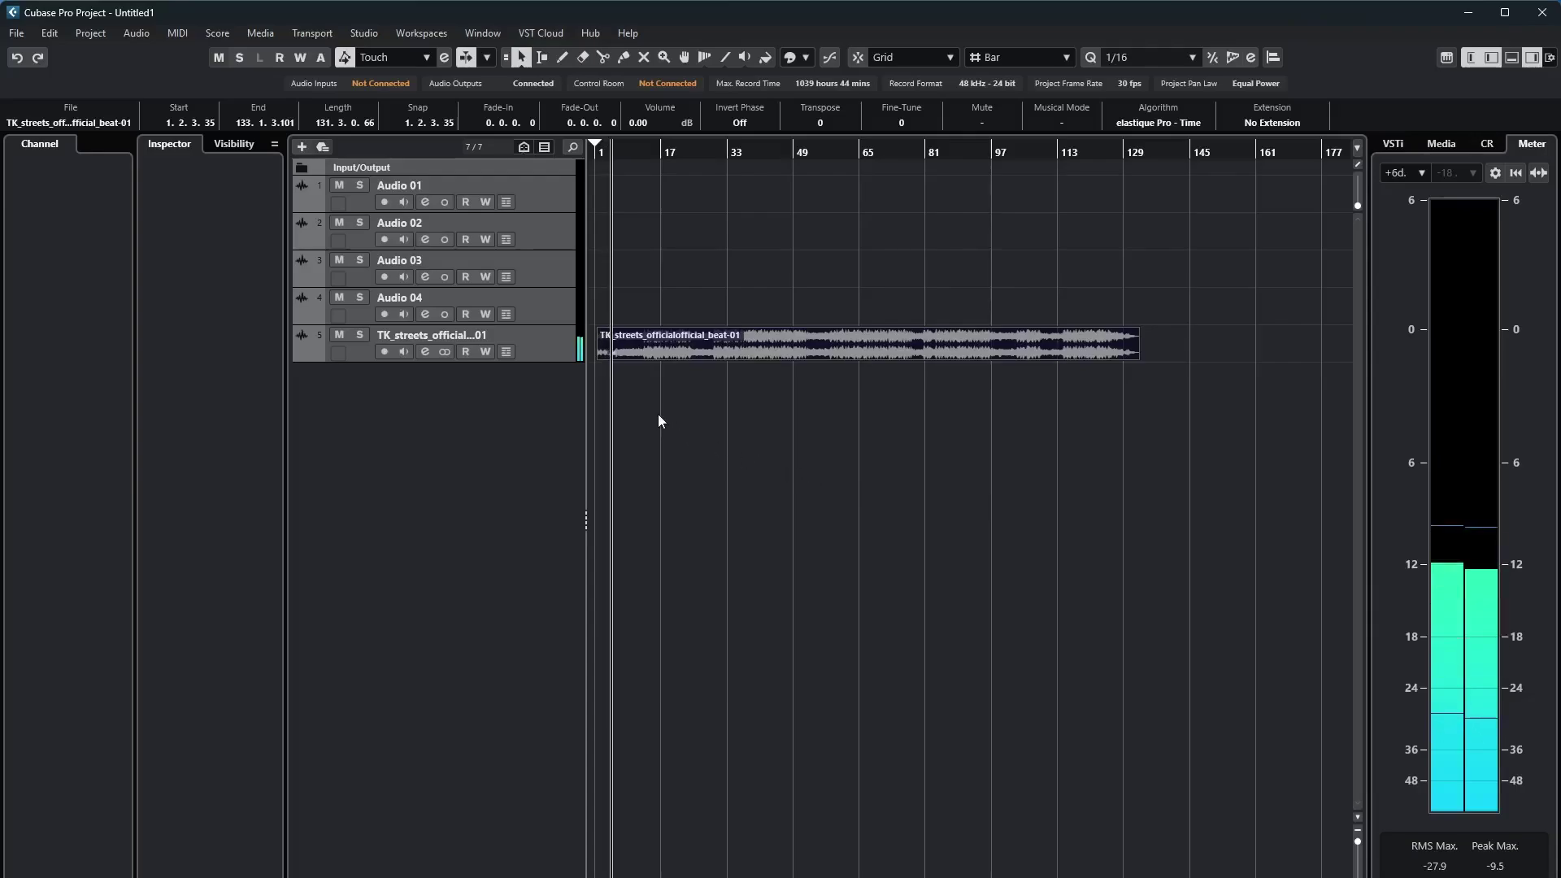
key("space")
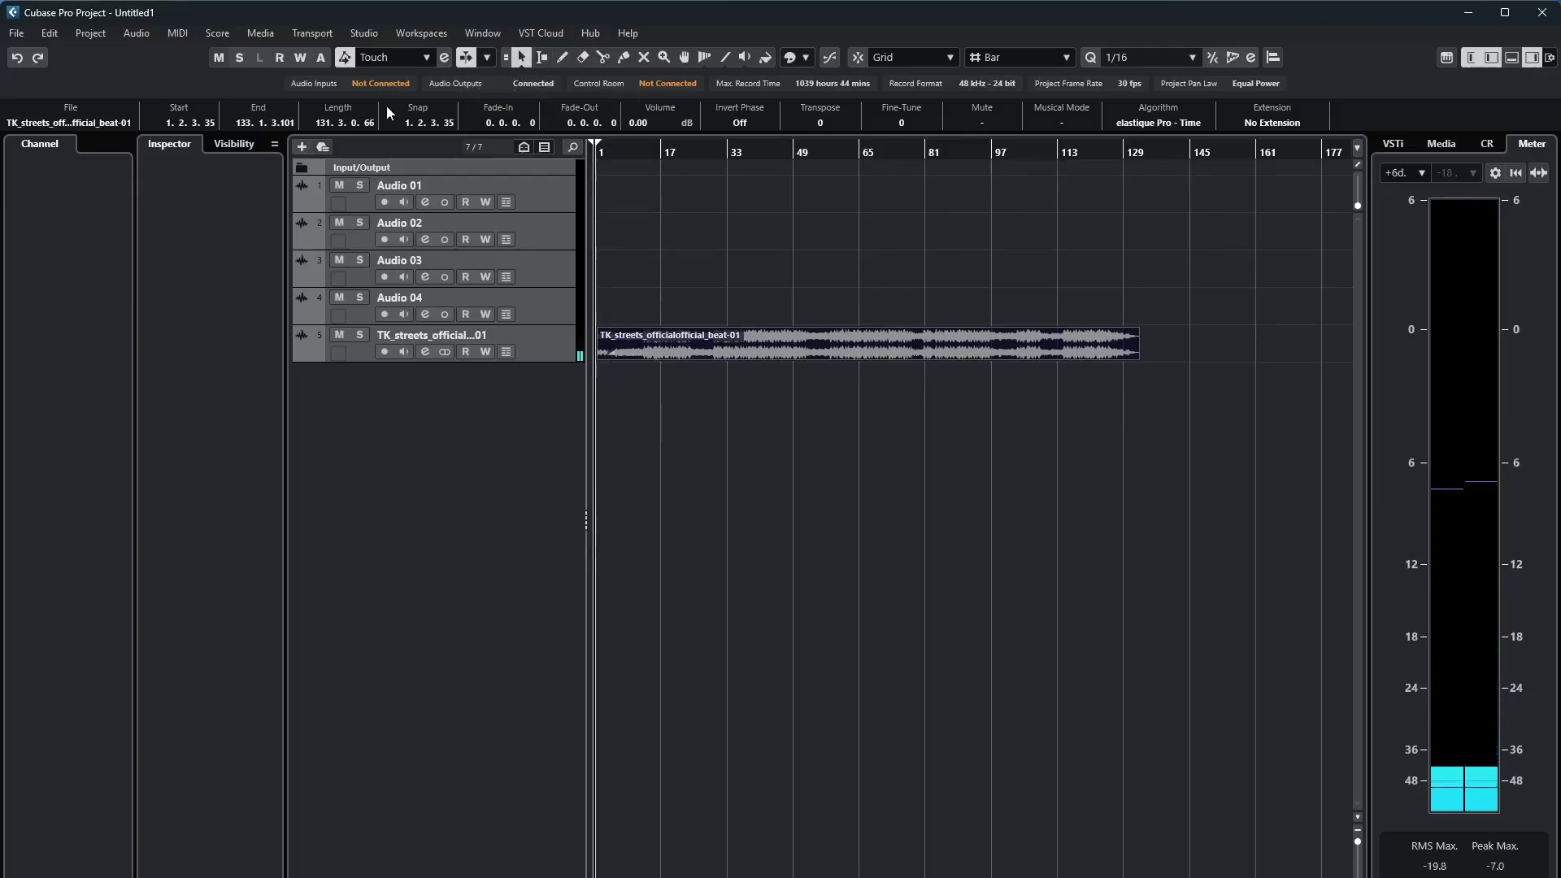
left_click(643, 86)
left_click(270, 104)
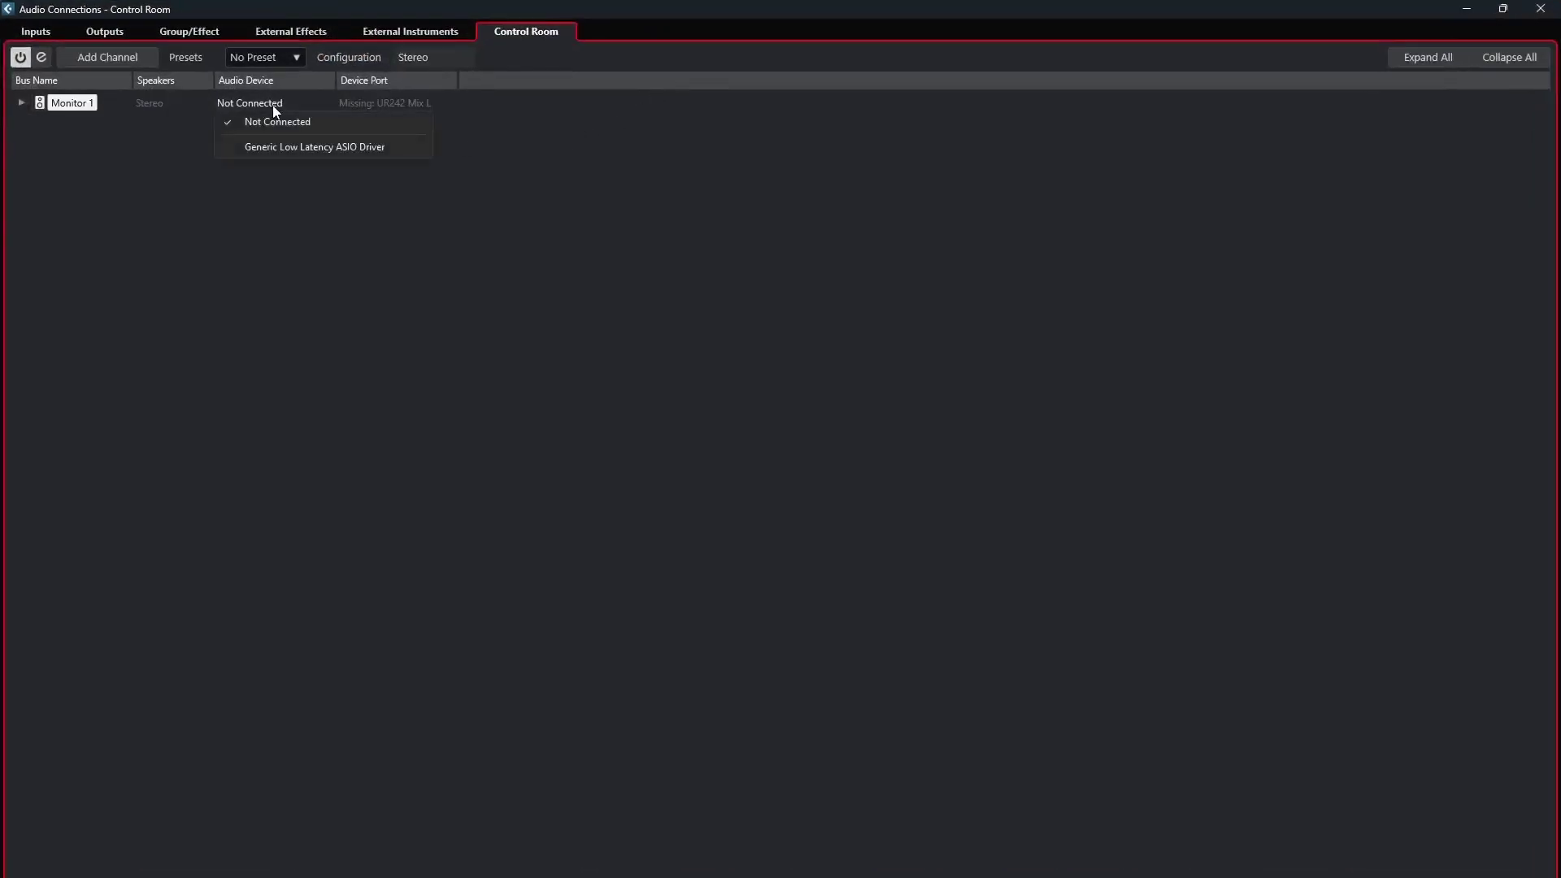
left_click(1541, 9)
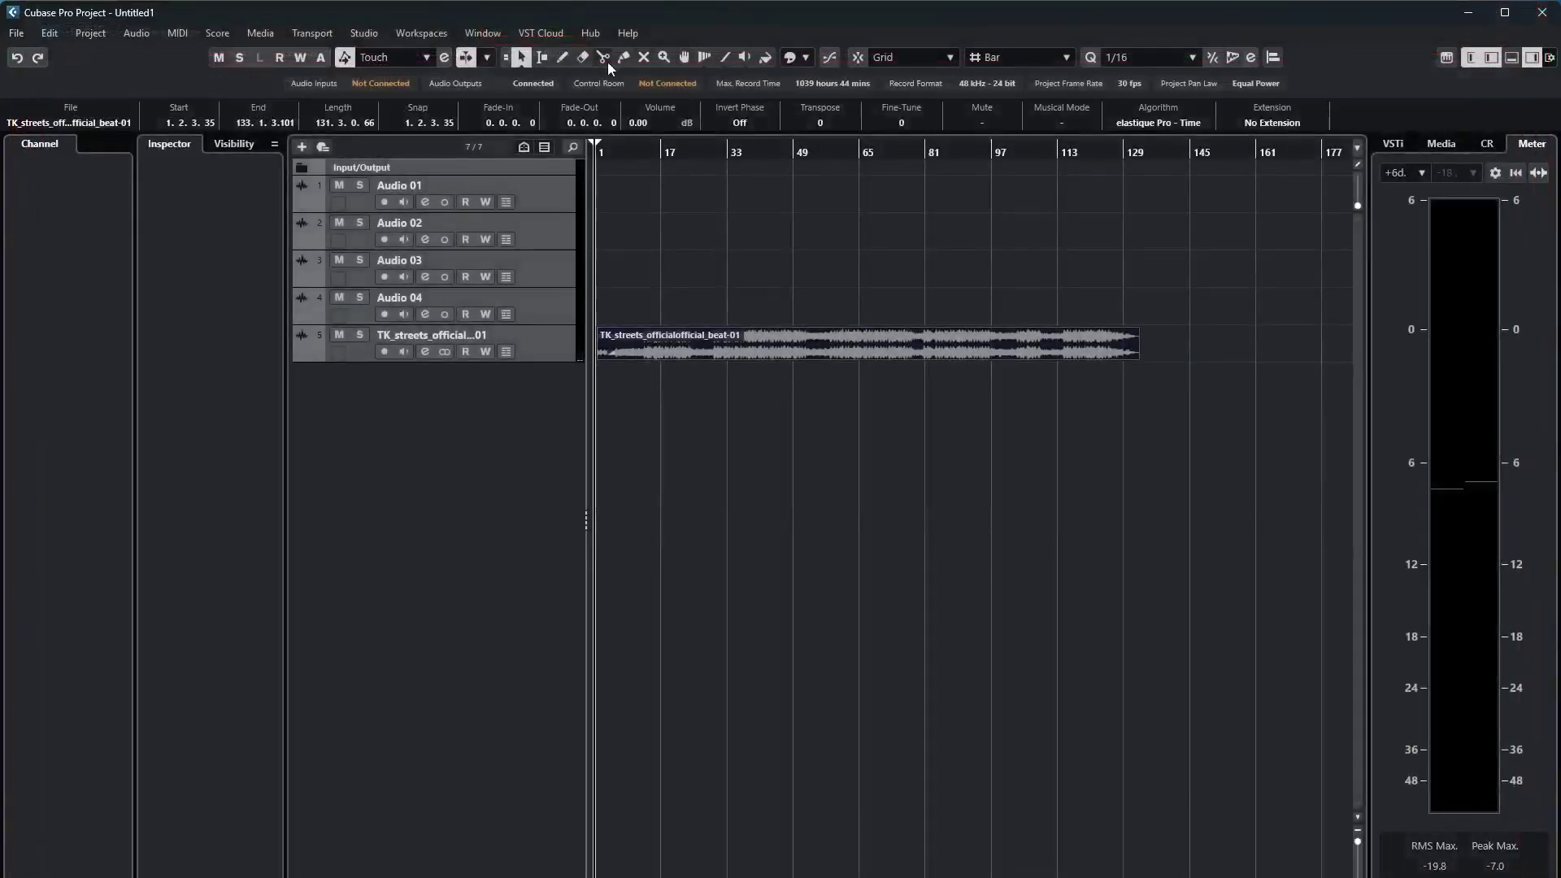
Switch the audio system's ASIO driver to FL Studio ASIO in the studio setup.
left_click(364, 34)
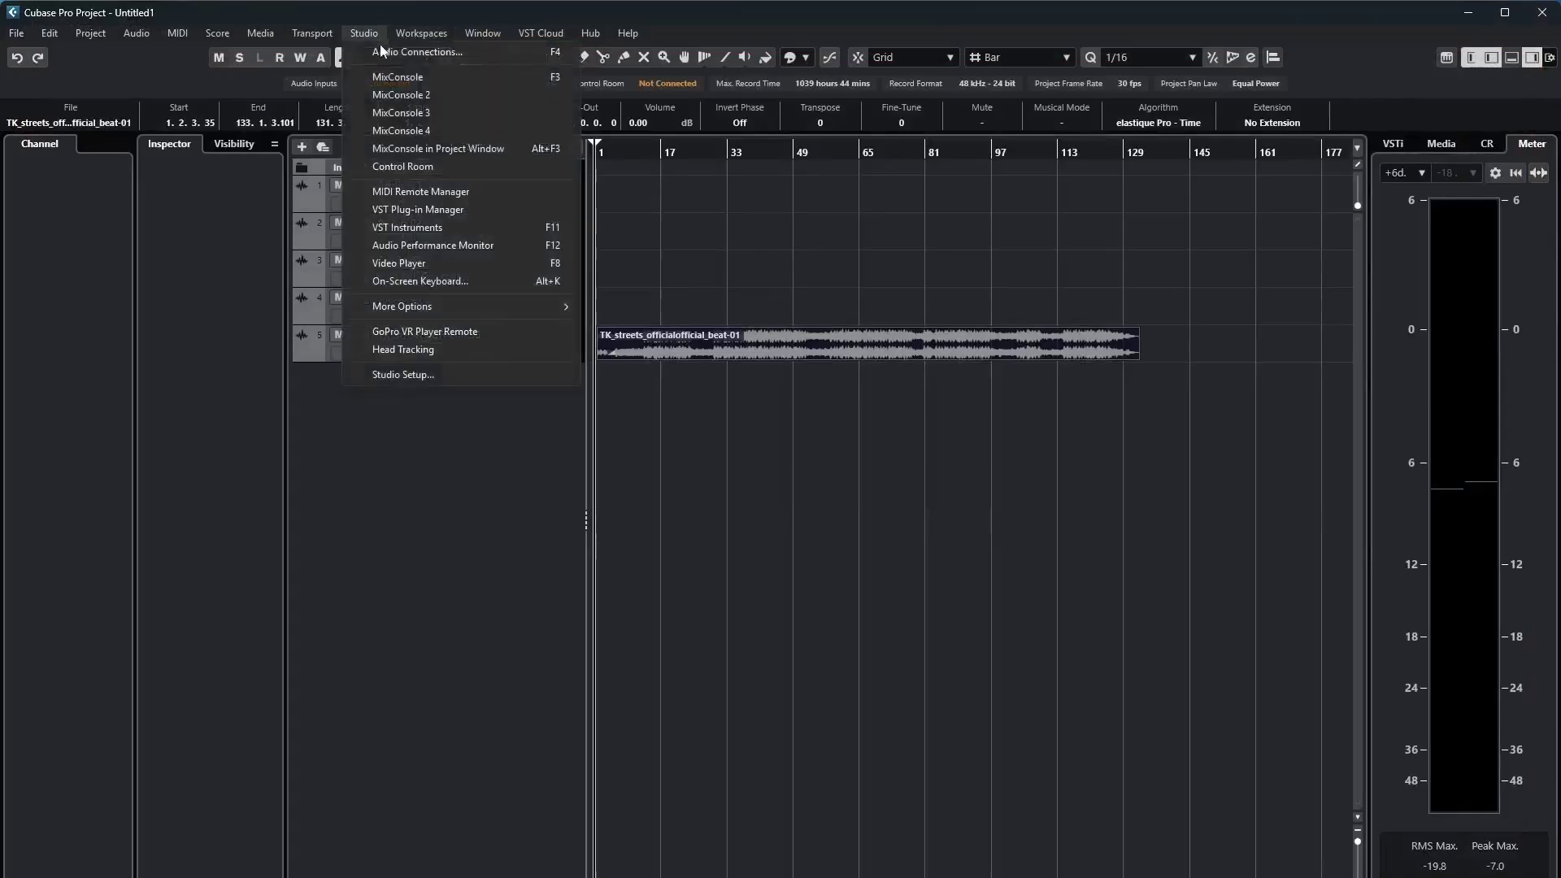
left_click(426, 372)
left_click(660, 313)
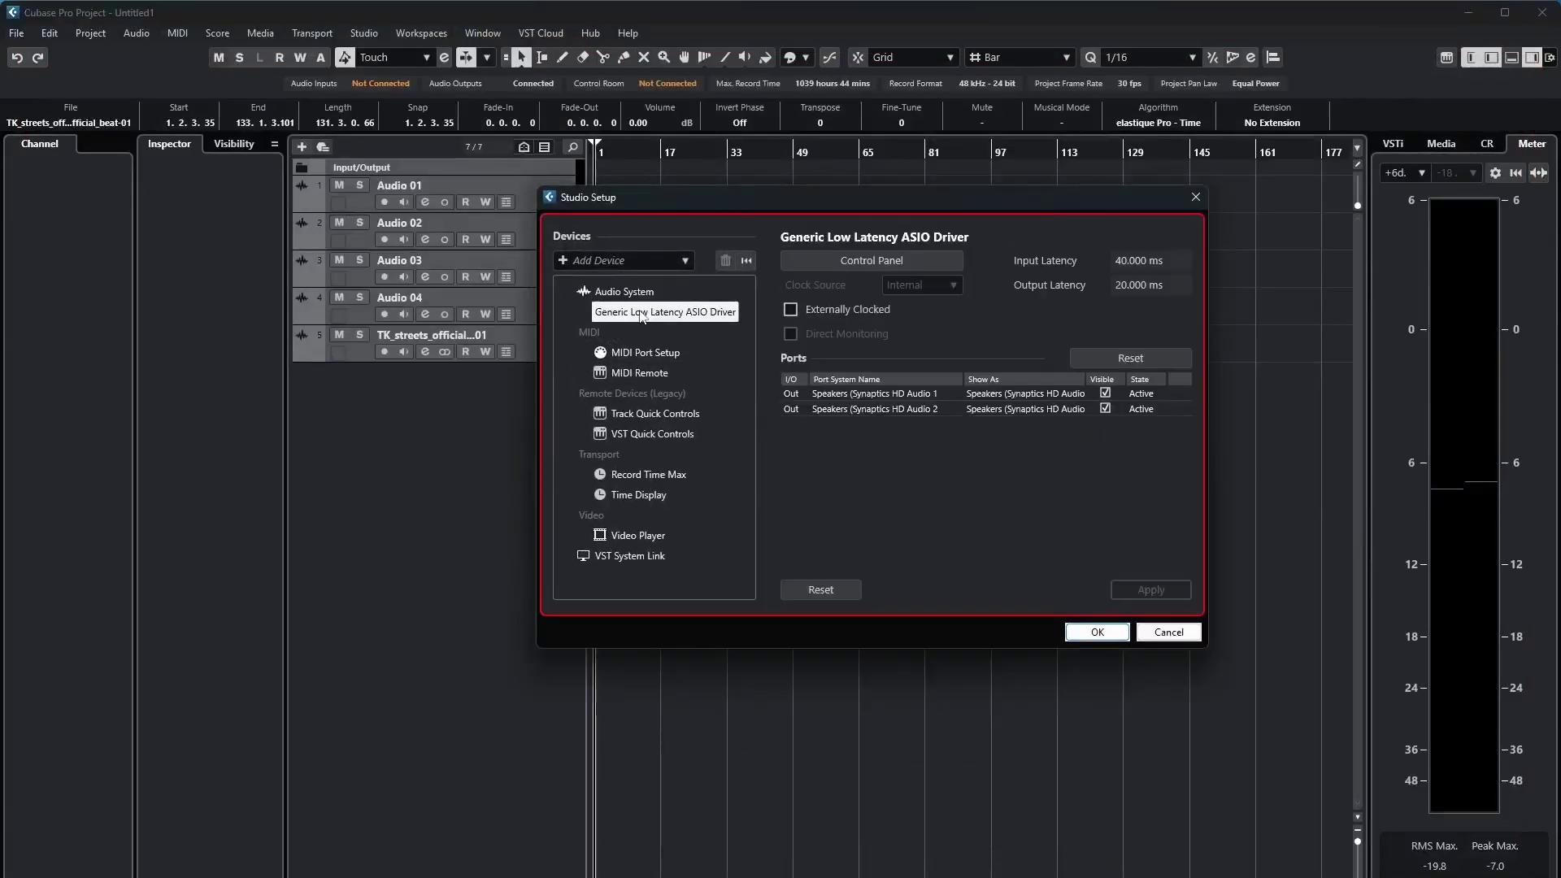
left_click(624, 291)
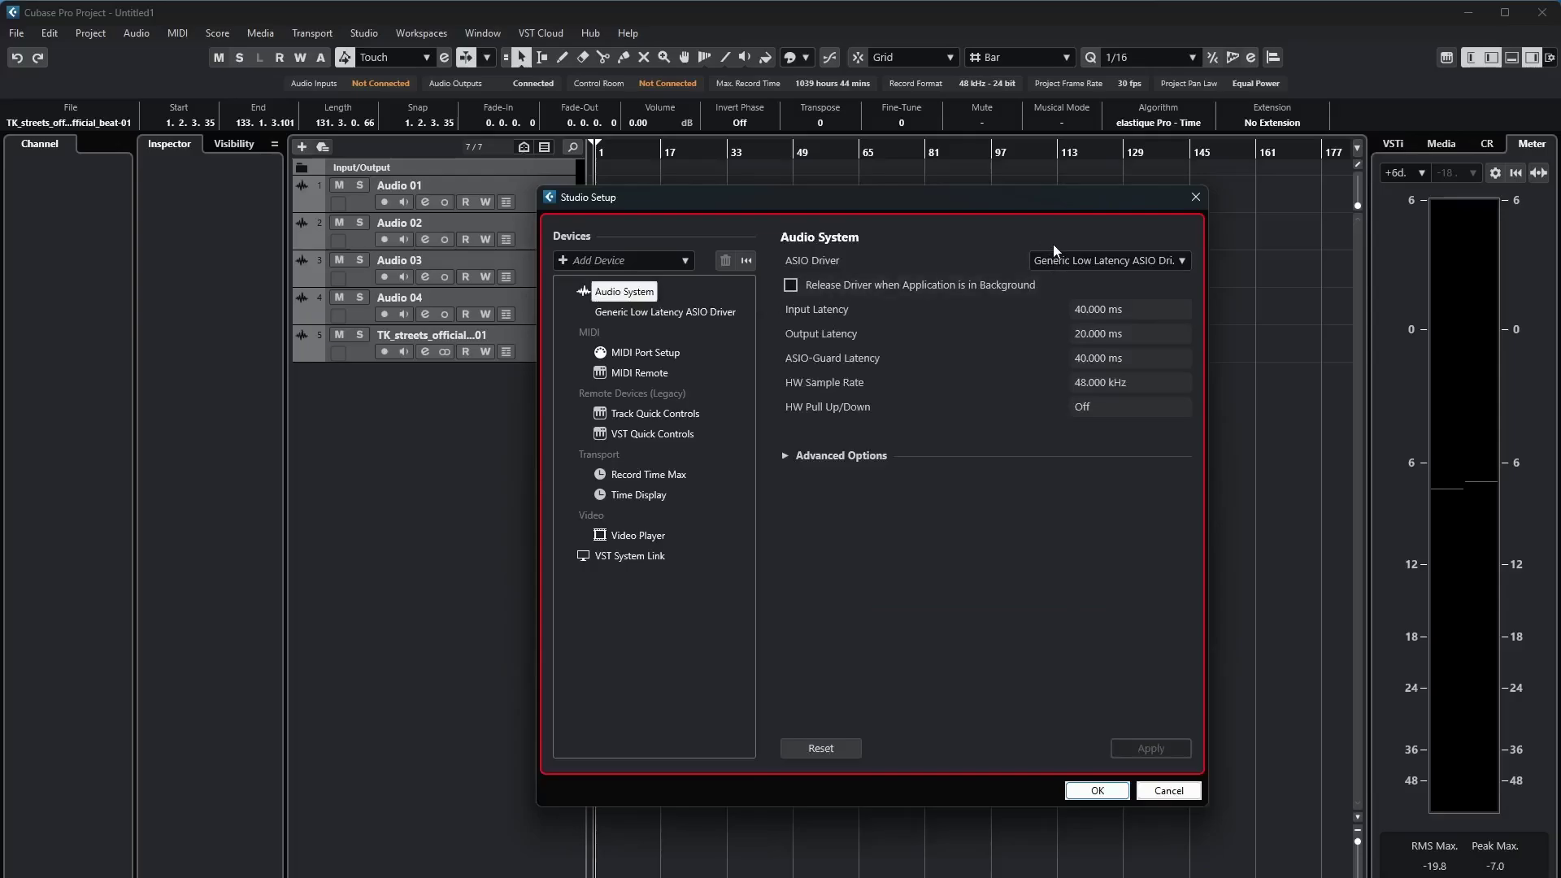
left_click(1135, 264)
left_click(1106, 307)
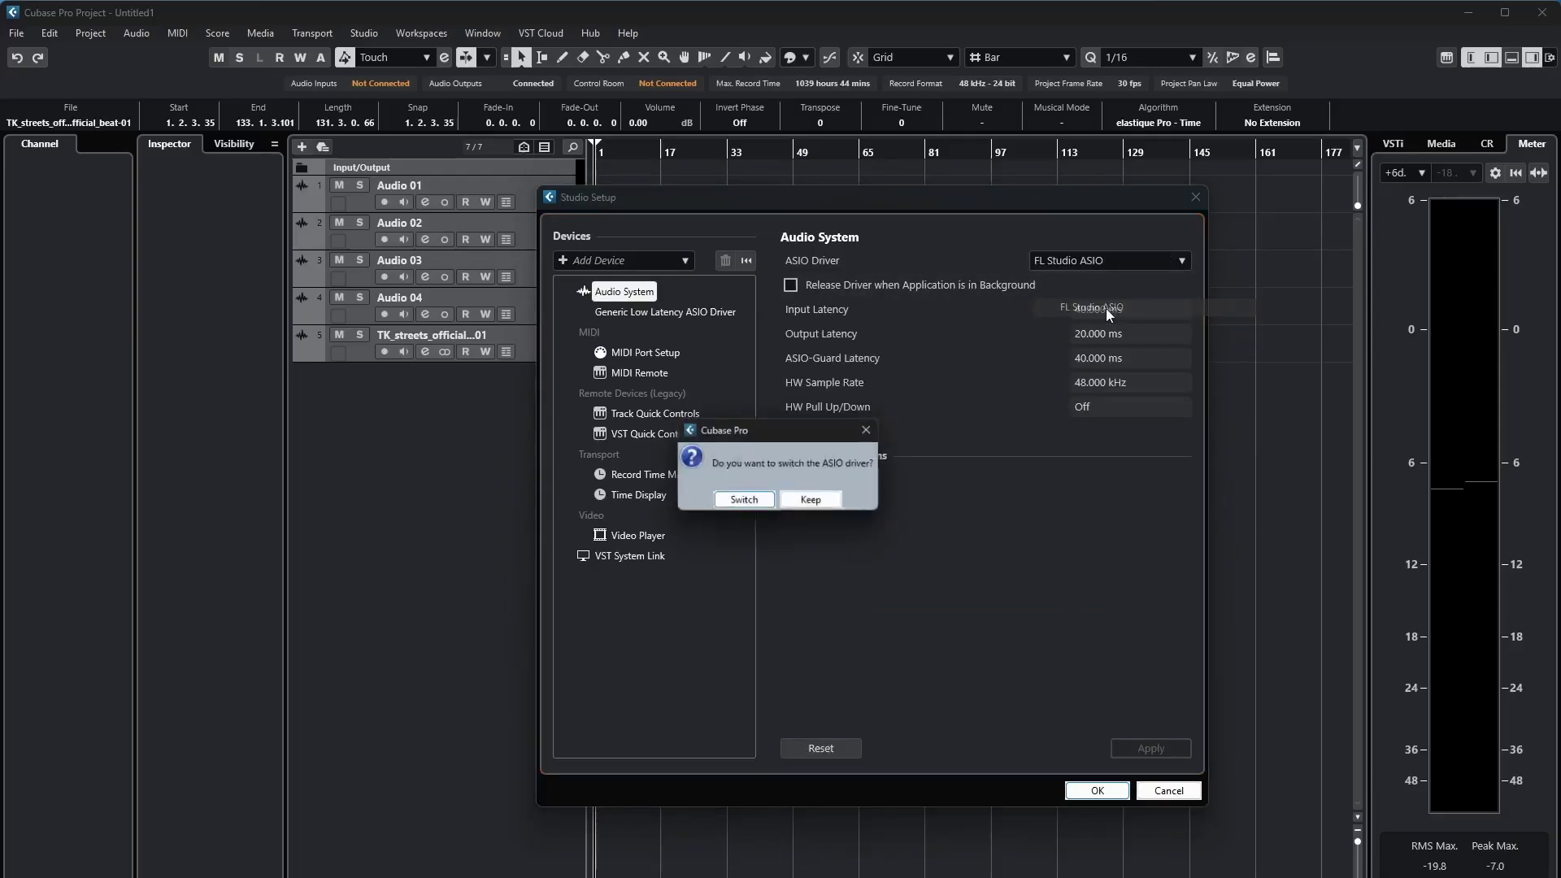
left_click(743, 502)
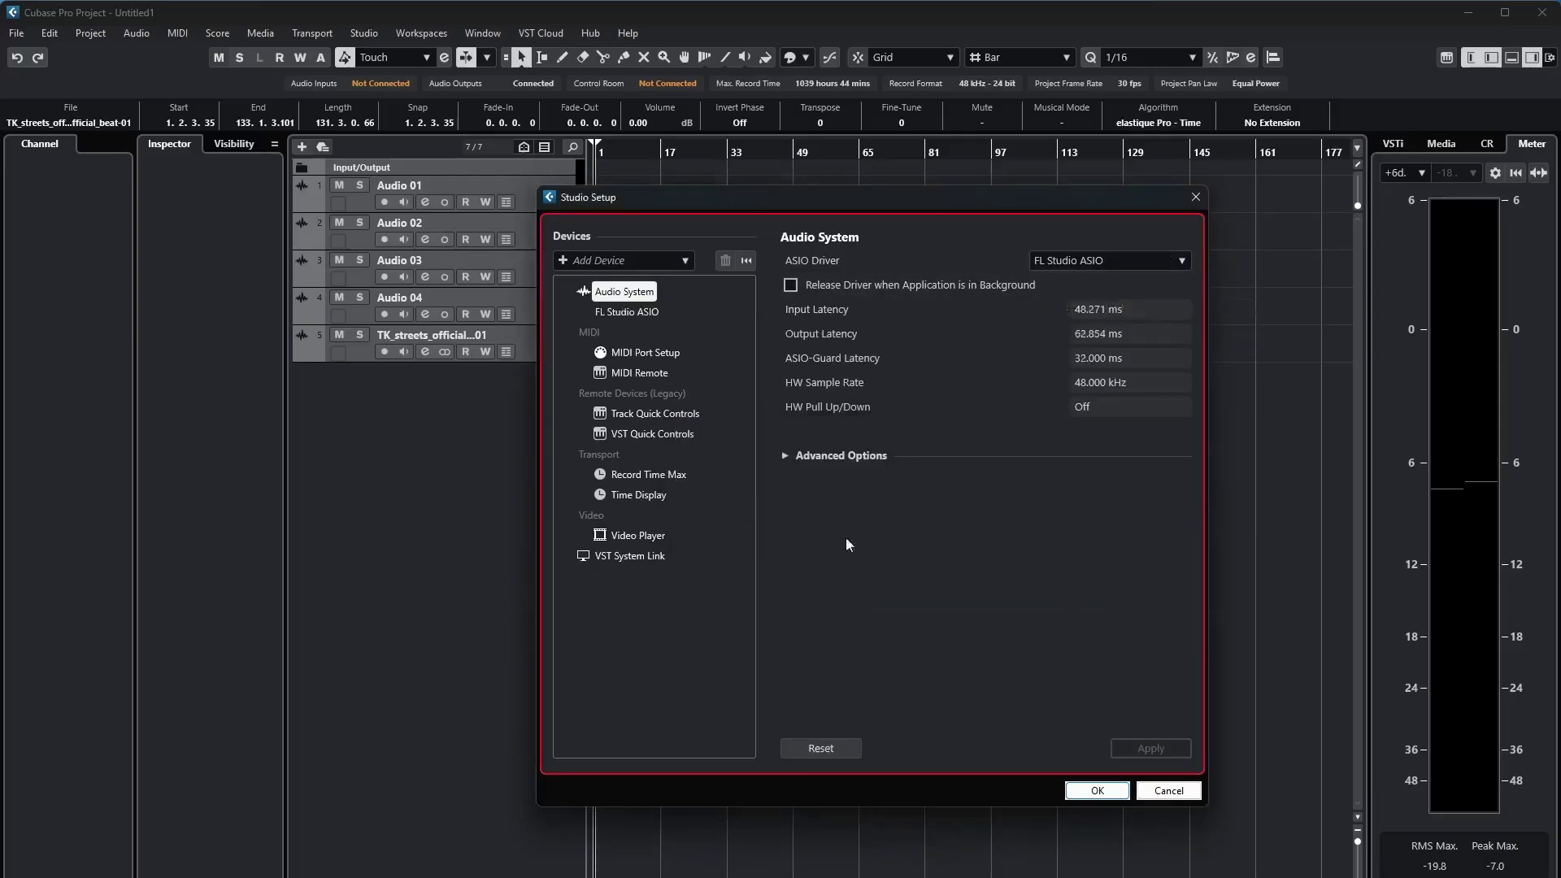
left_click(1093, 790)
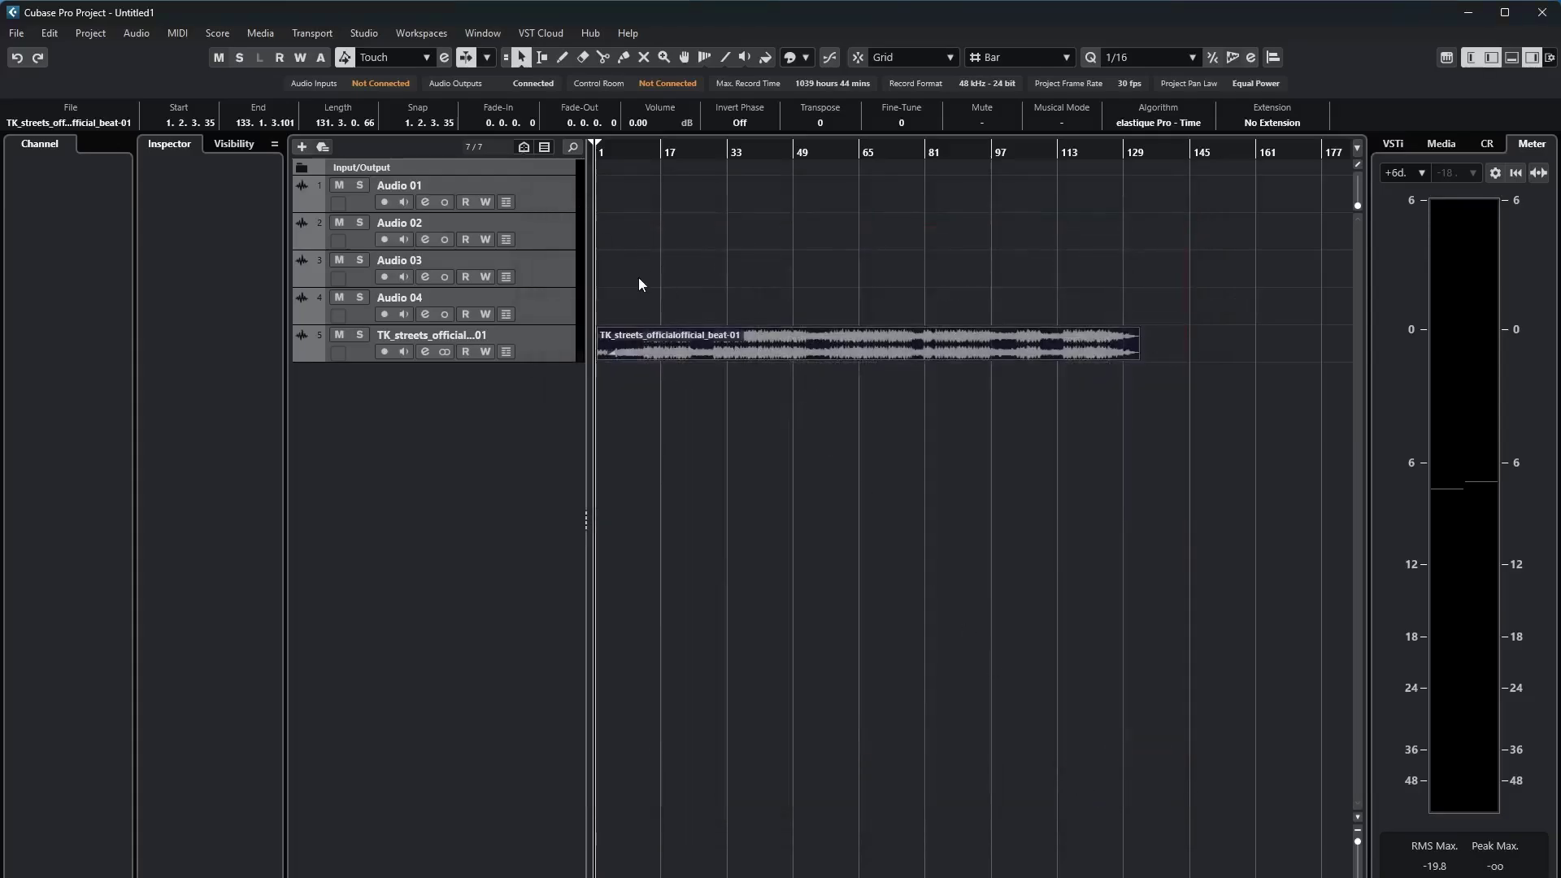
Play the imported beat in the older version and in Cubase Pro 15 to compare their sound, and compare the audio events.
key("space")
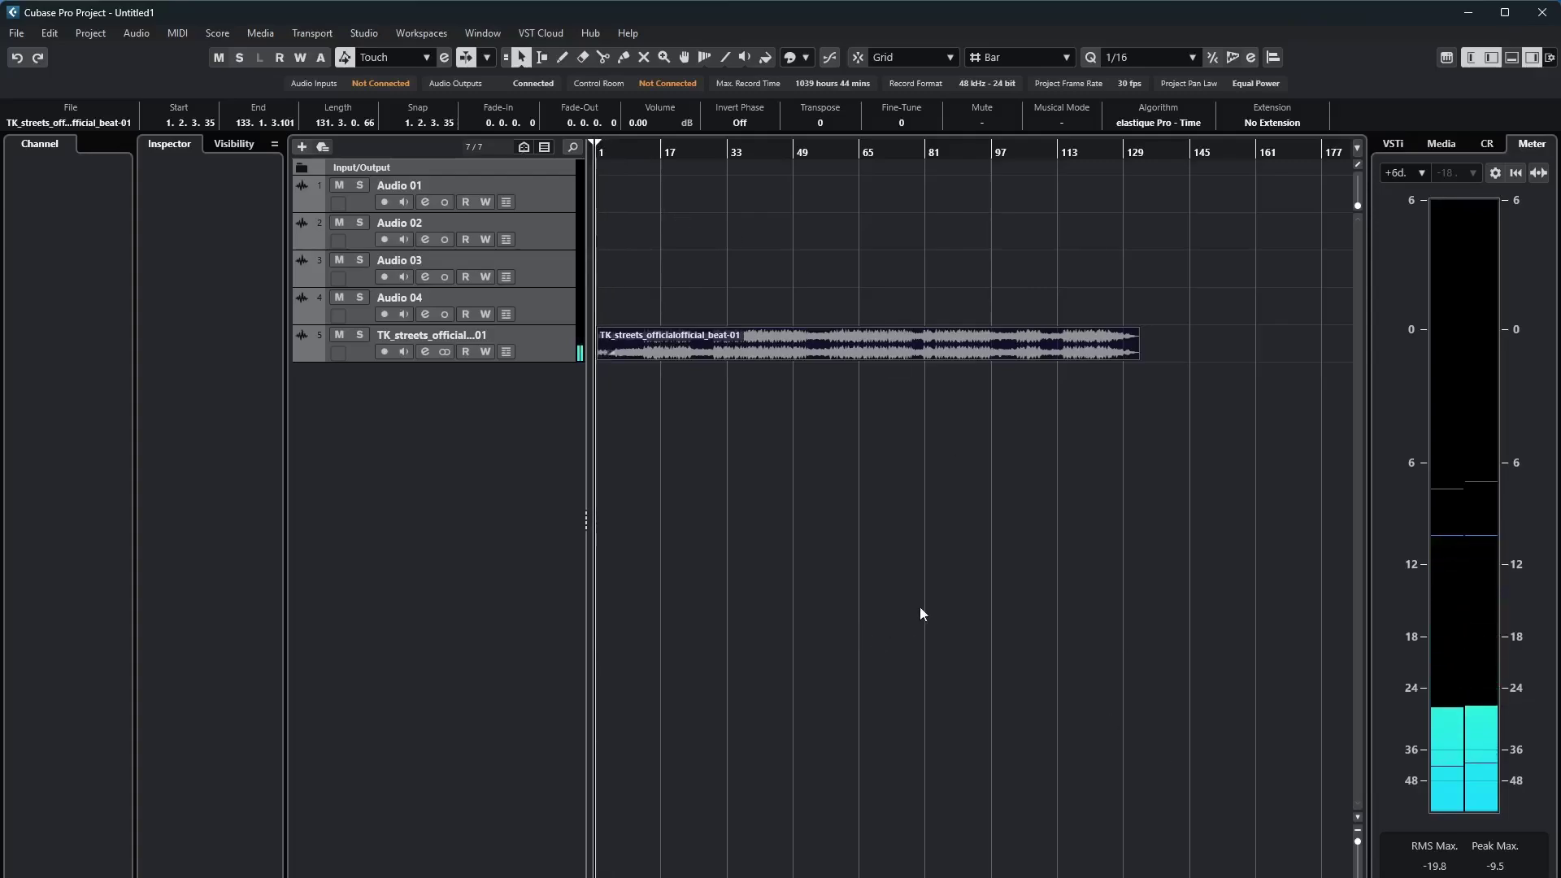
mouse_move(1159, 875)
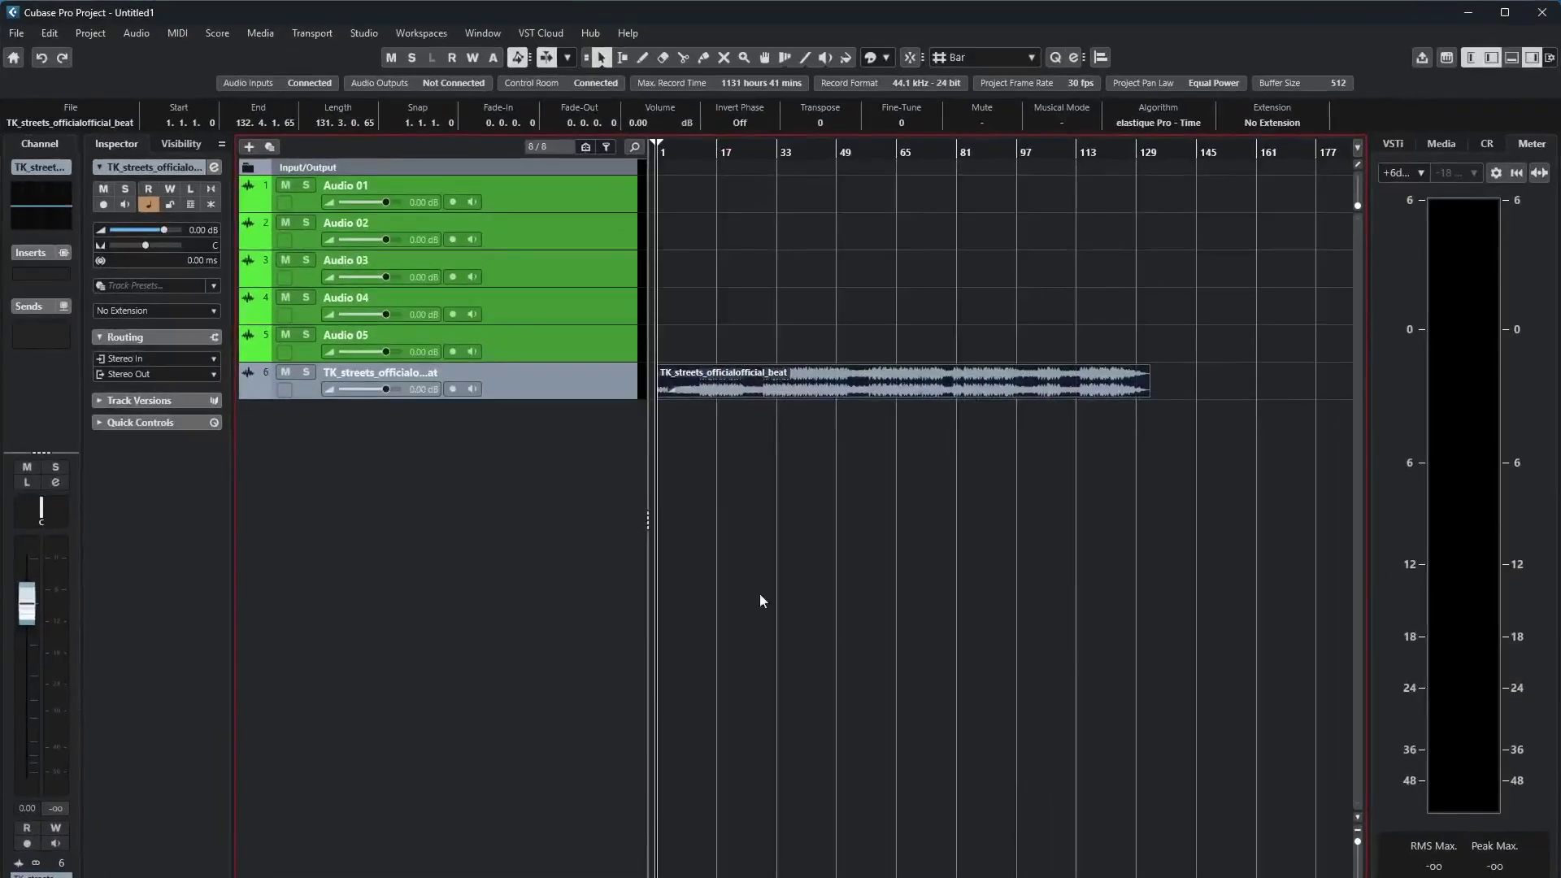
key("space")
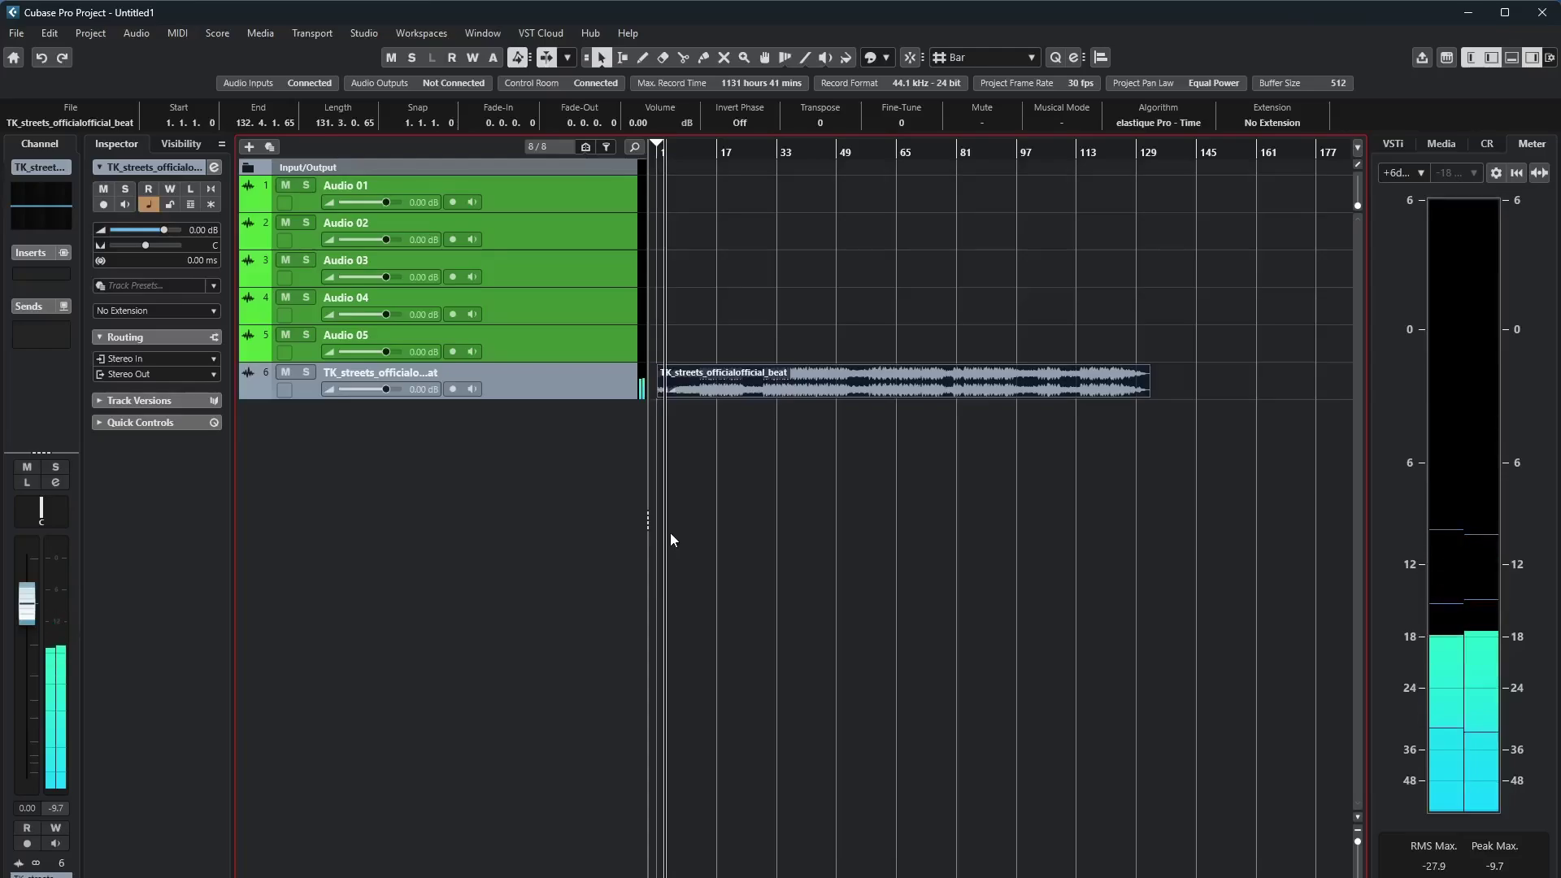
key("space")
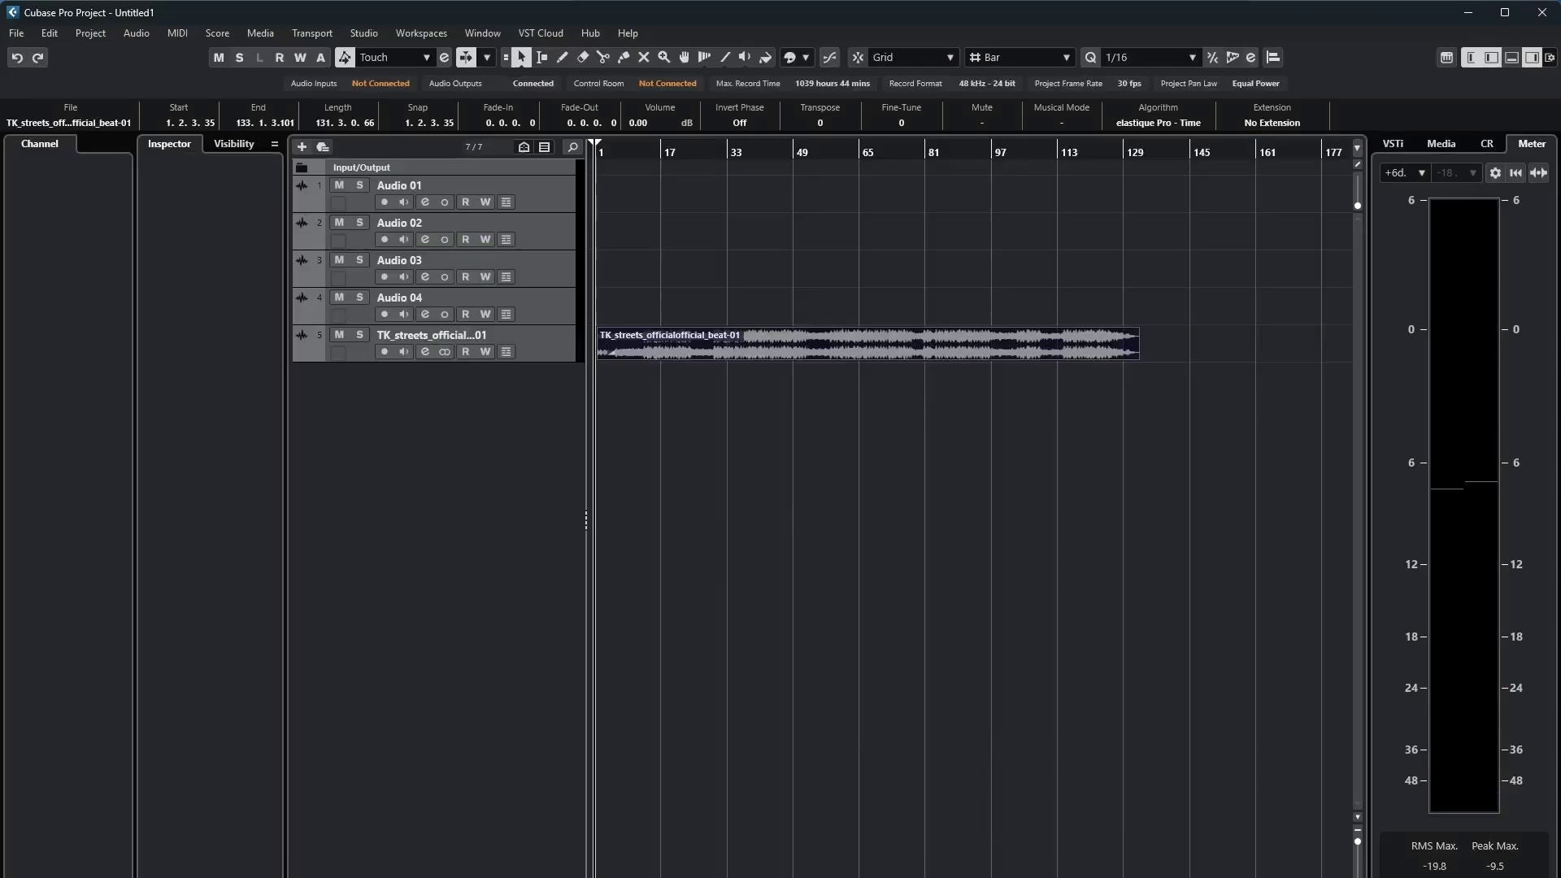
mouse_move(1158, 874)
left_click(831, 483)
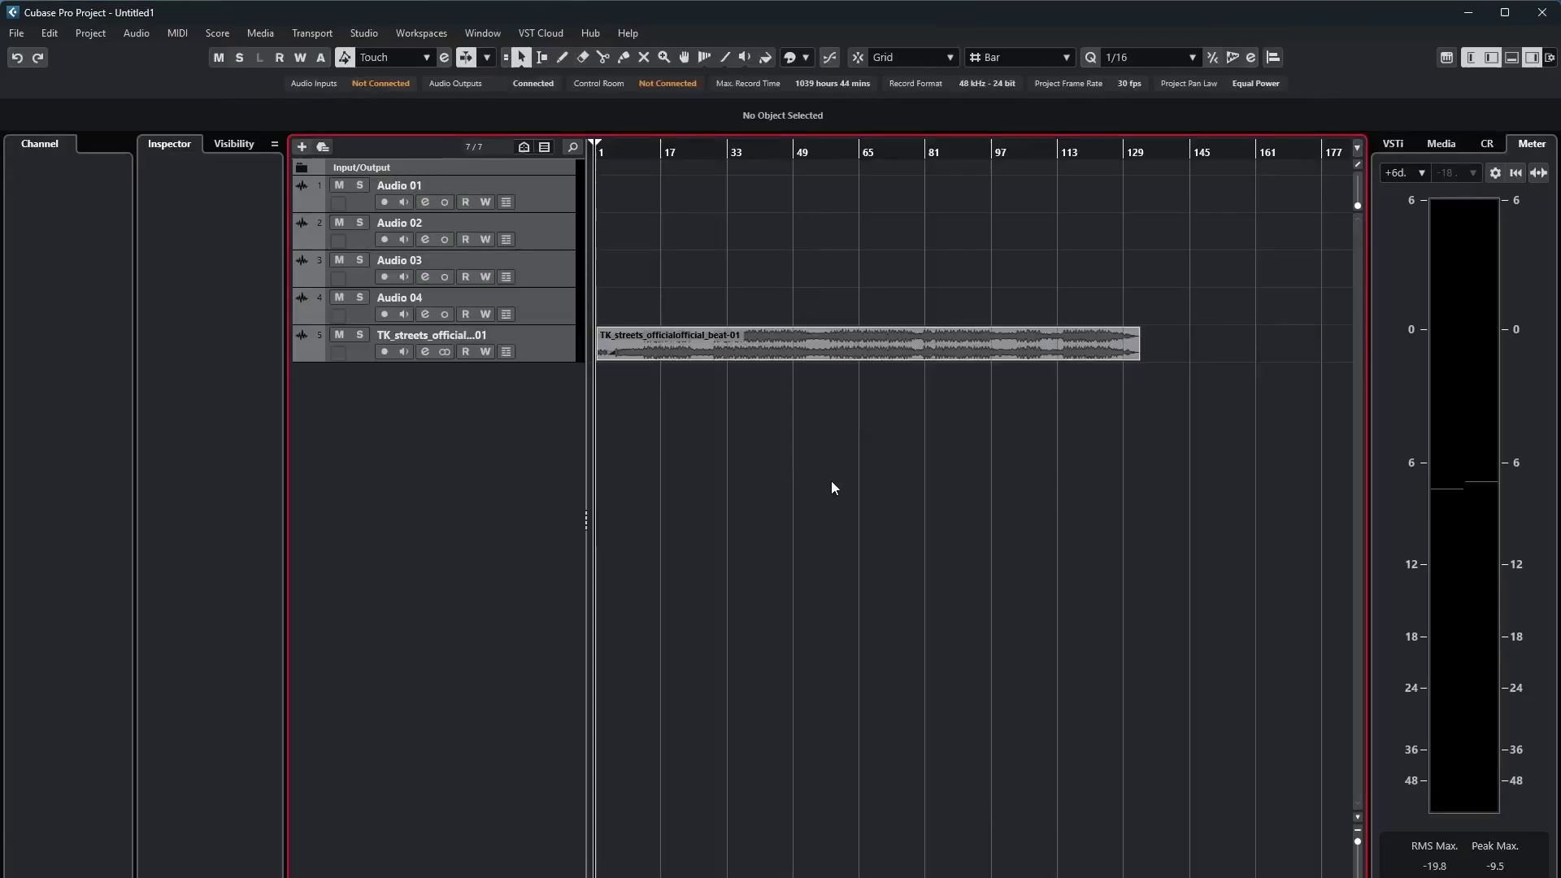
left_click(788, 345)
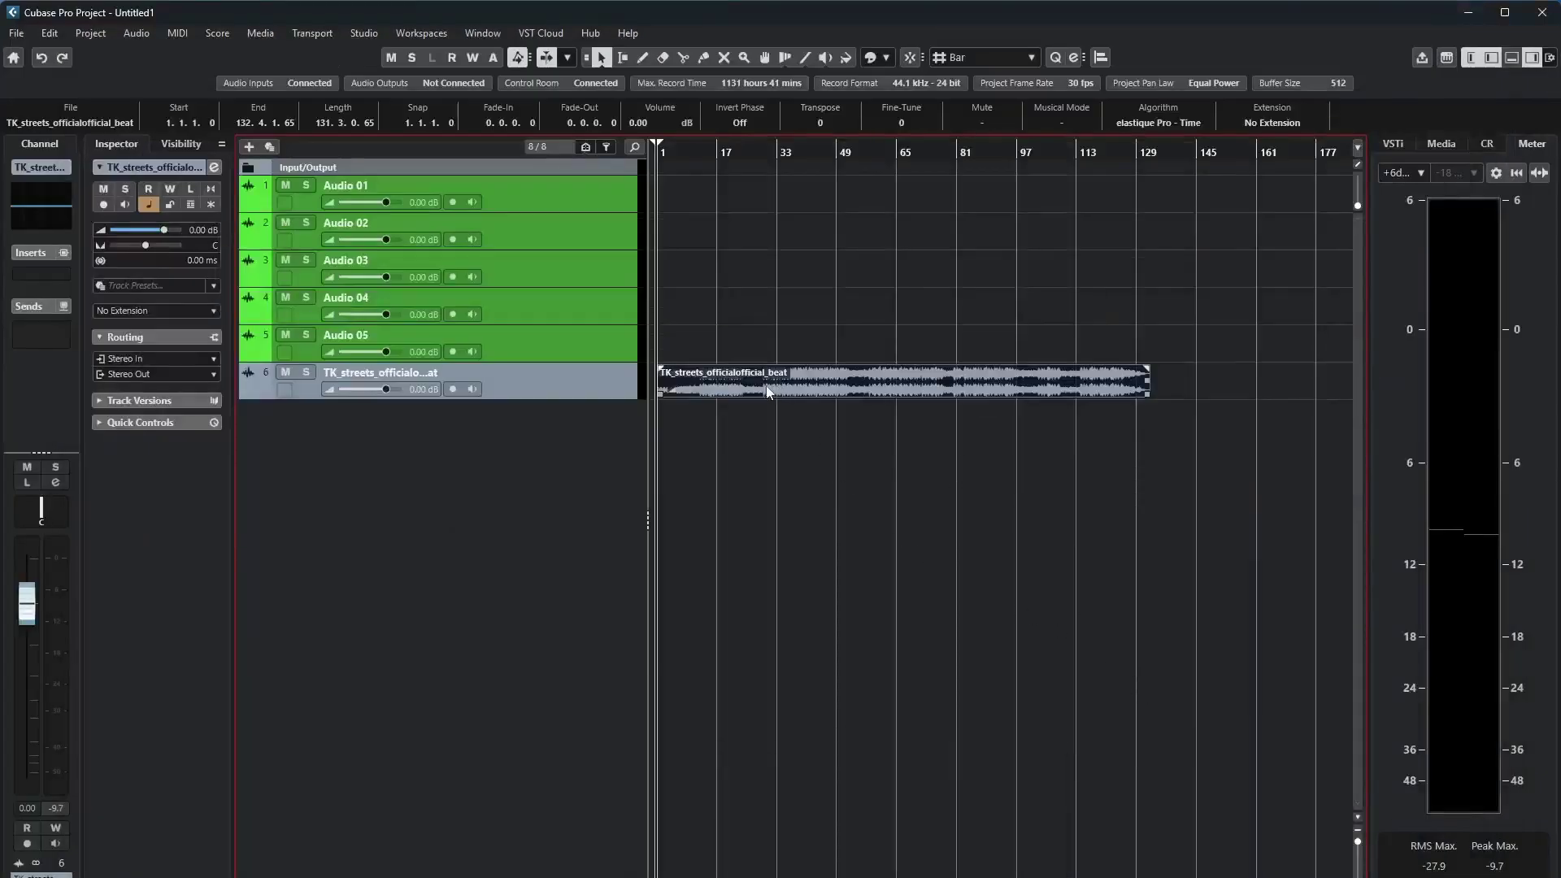
Enlarge the TK_streets beat track in Cubase Pro 15 and open stem separation for its audio event.
left_click(585, 391)
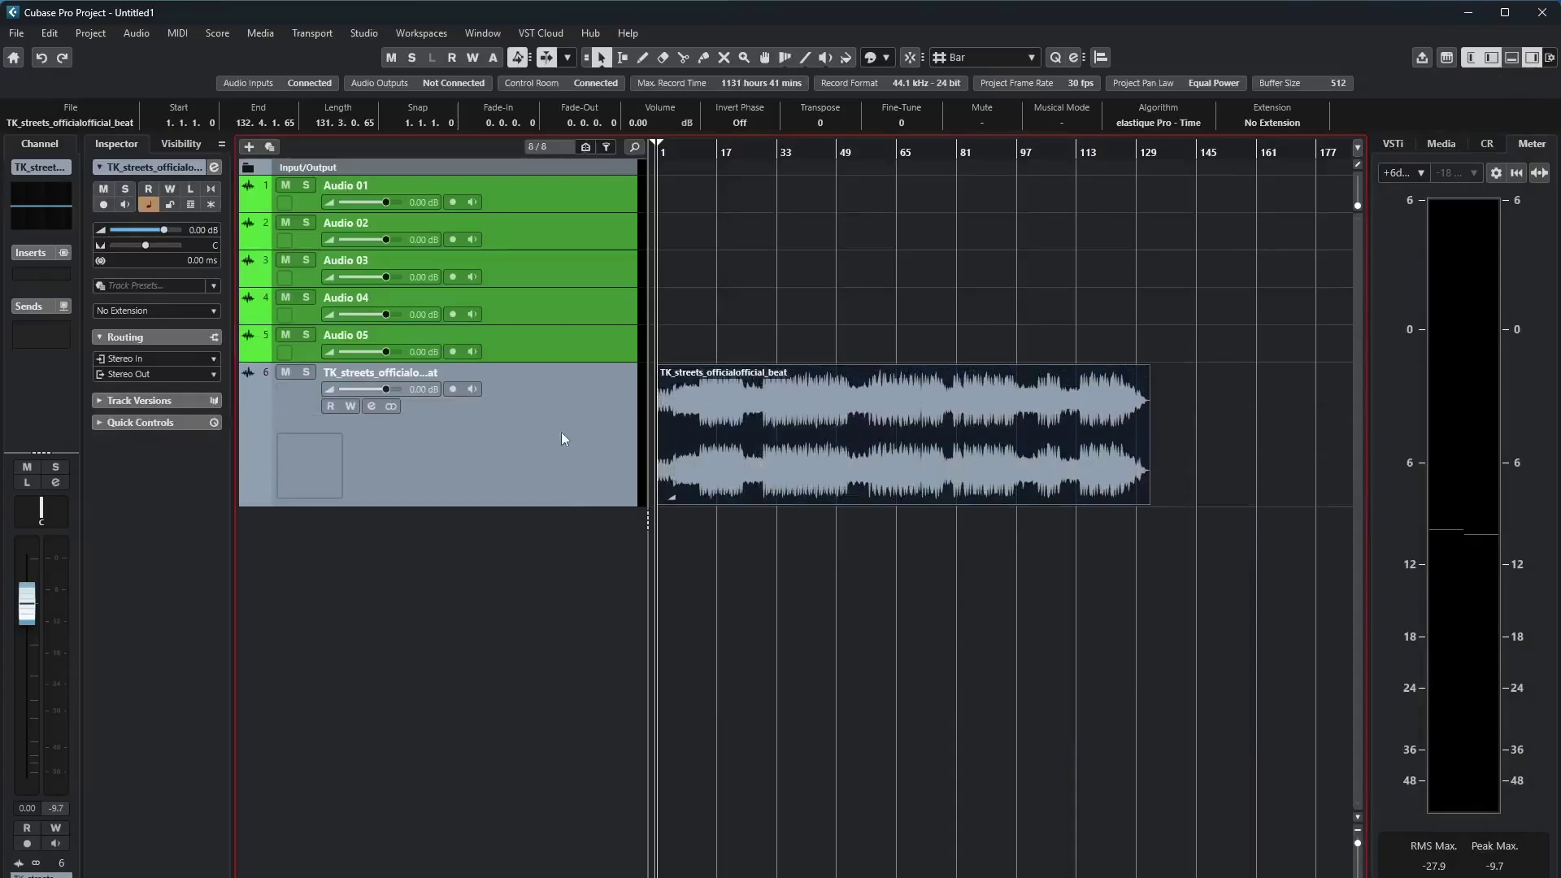
left_click(136, 33)
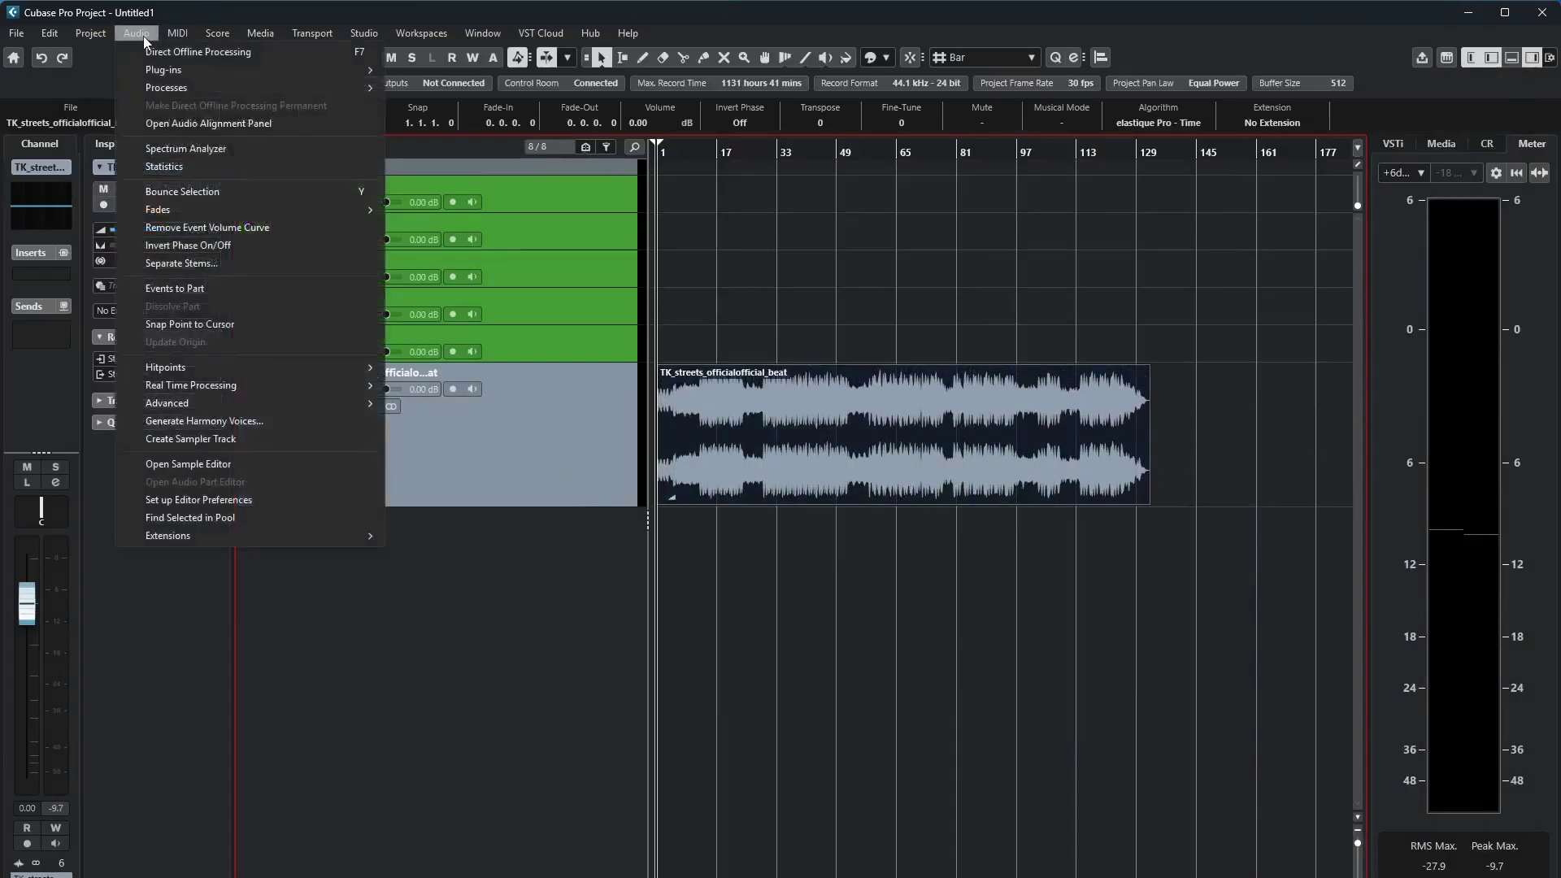
left_click(203, 265)
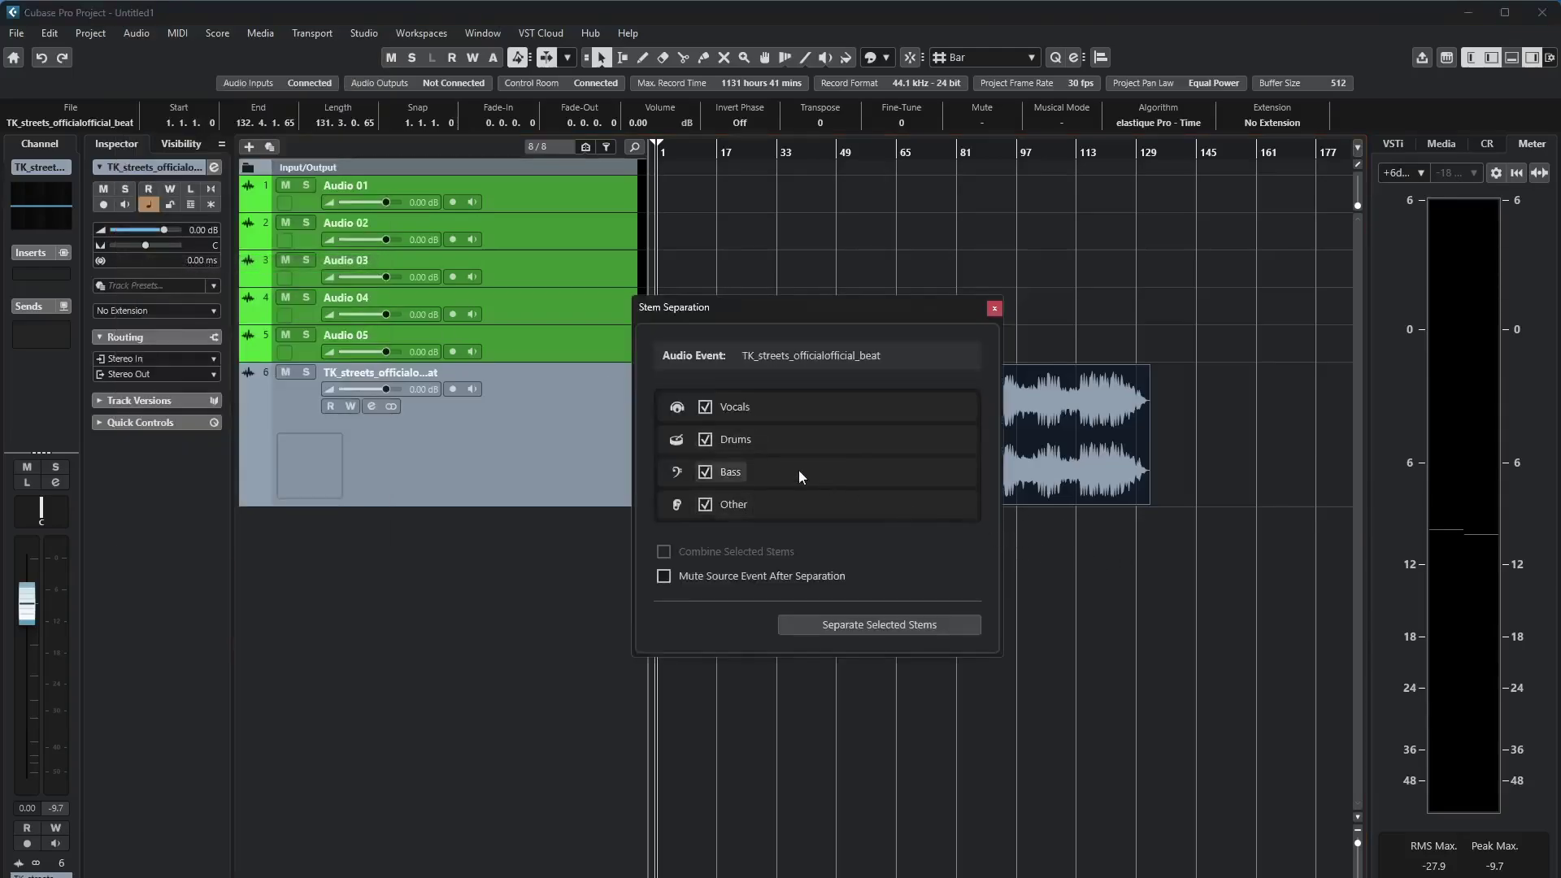
Clear the Vocals, Drums, Bass and Other stem options and select all four again.
left_click(706, 407)
left_click(705, 439)
left_click(705, 472)
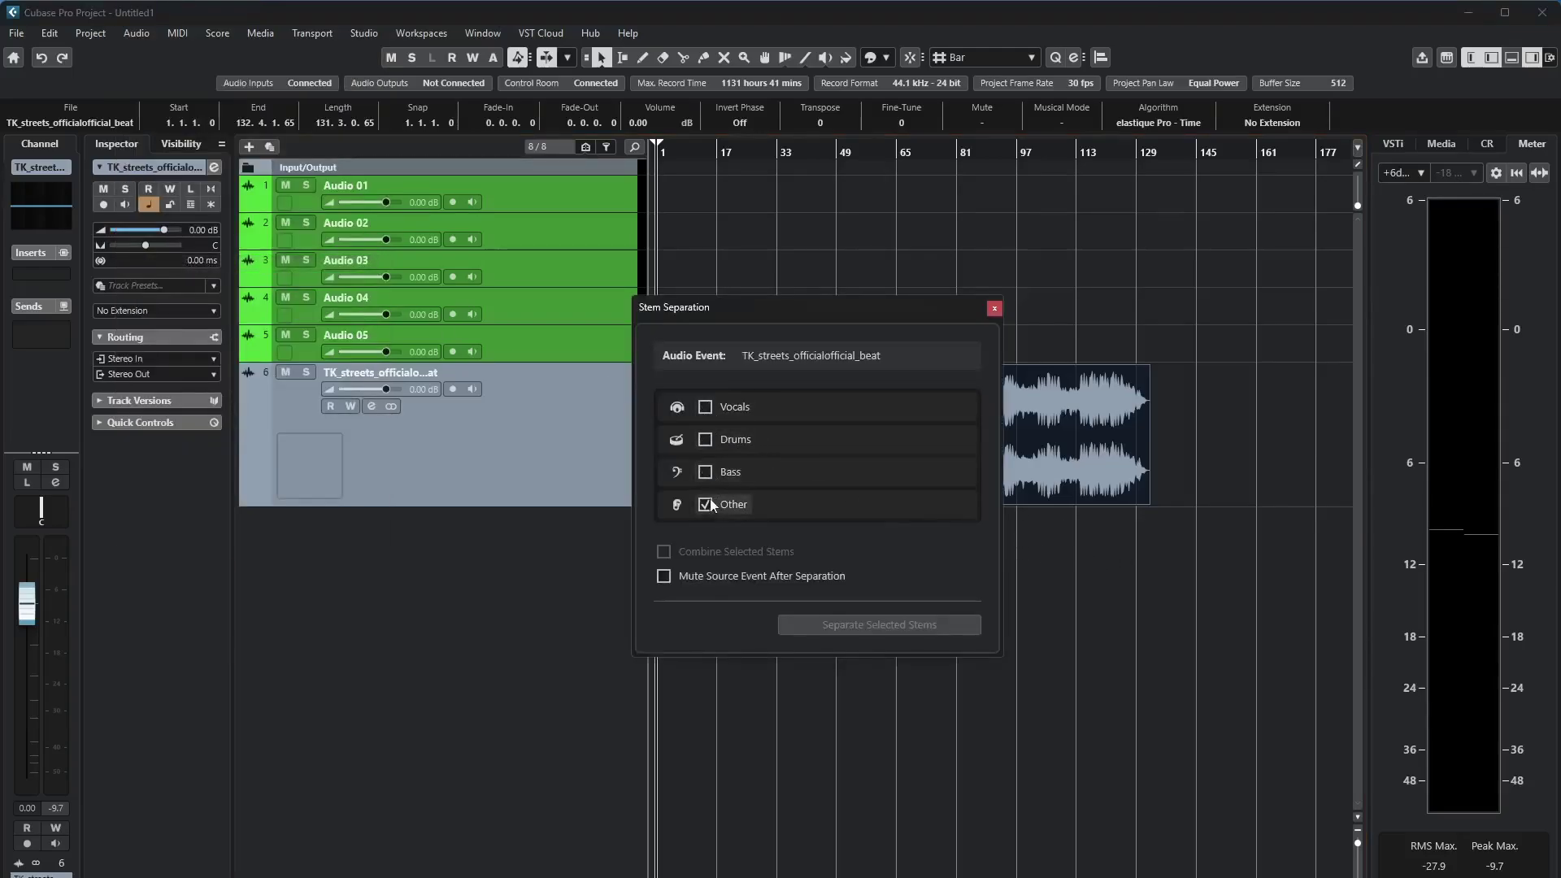
left_click(705, 504)
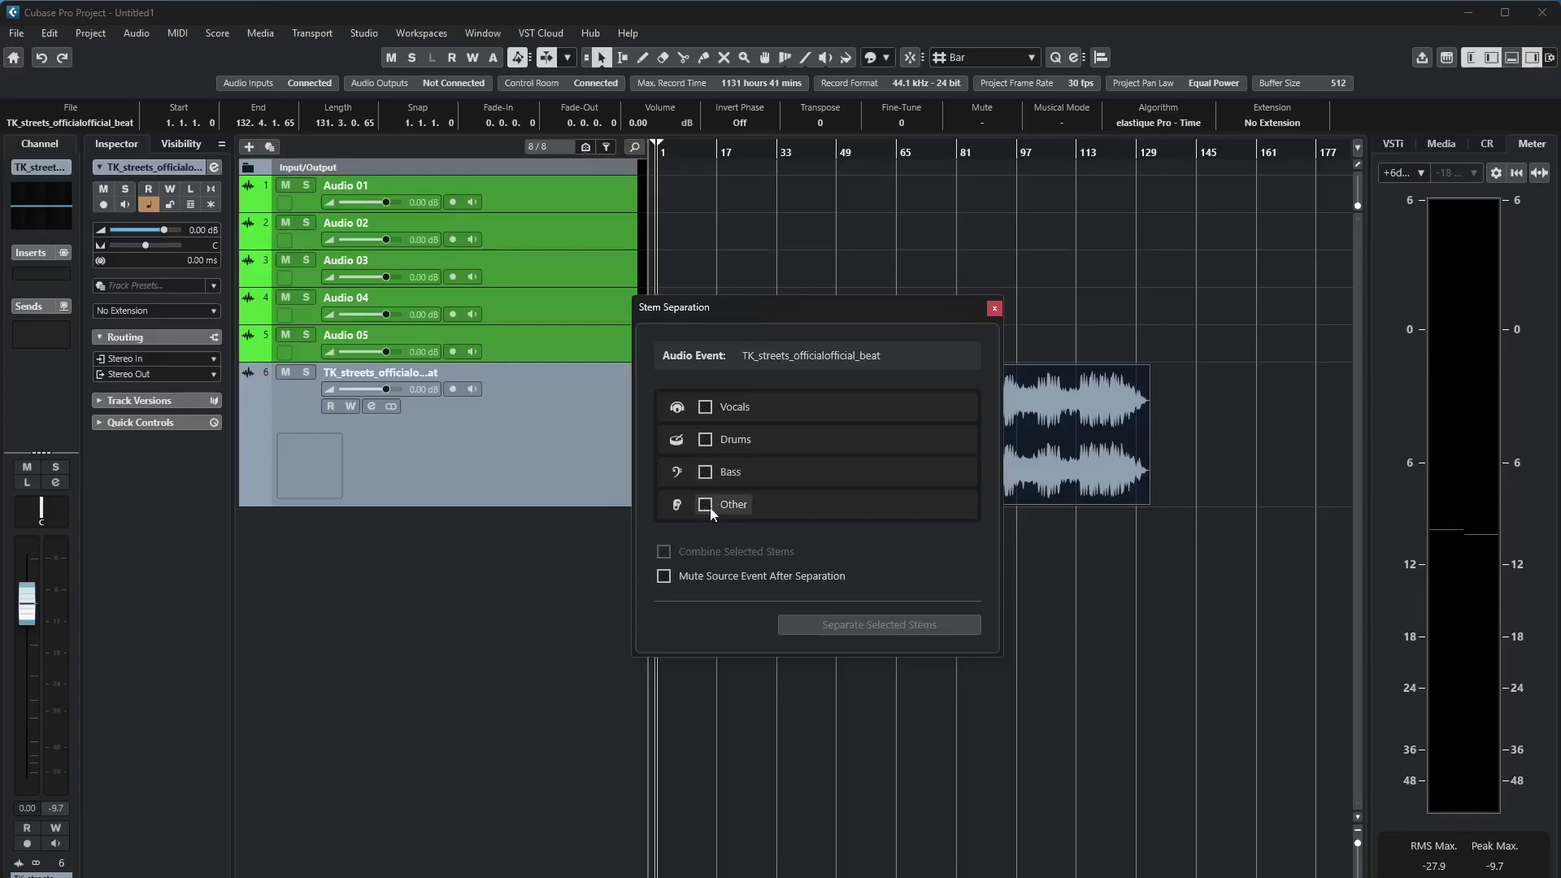
left_click(705, 407)
left_click(705, 439)
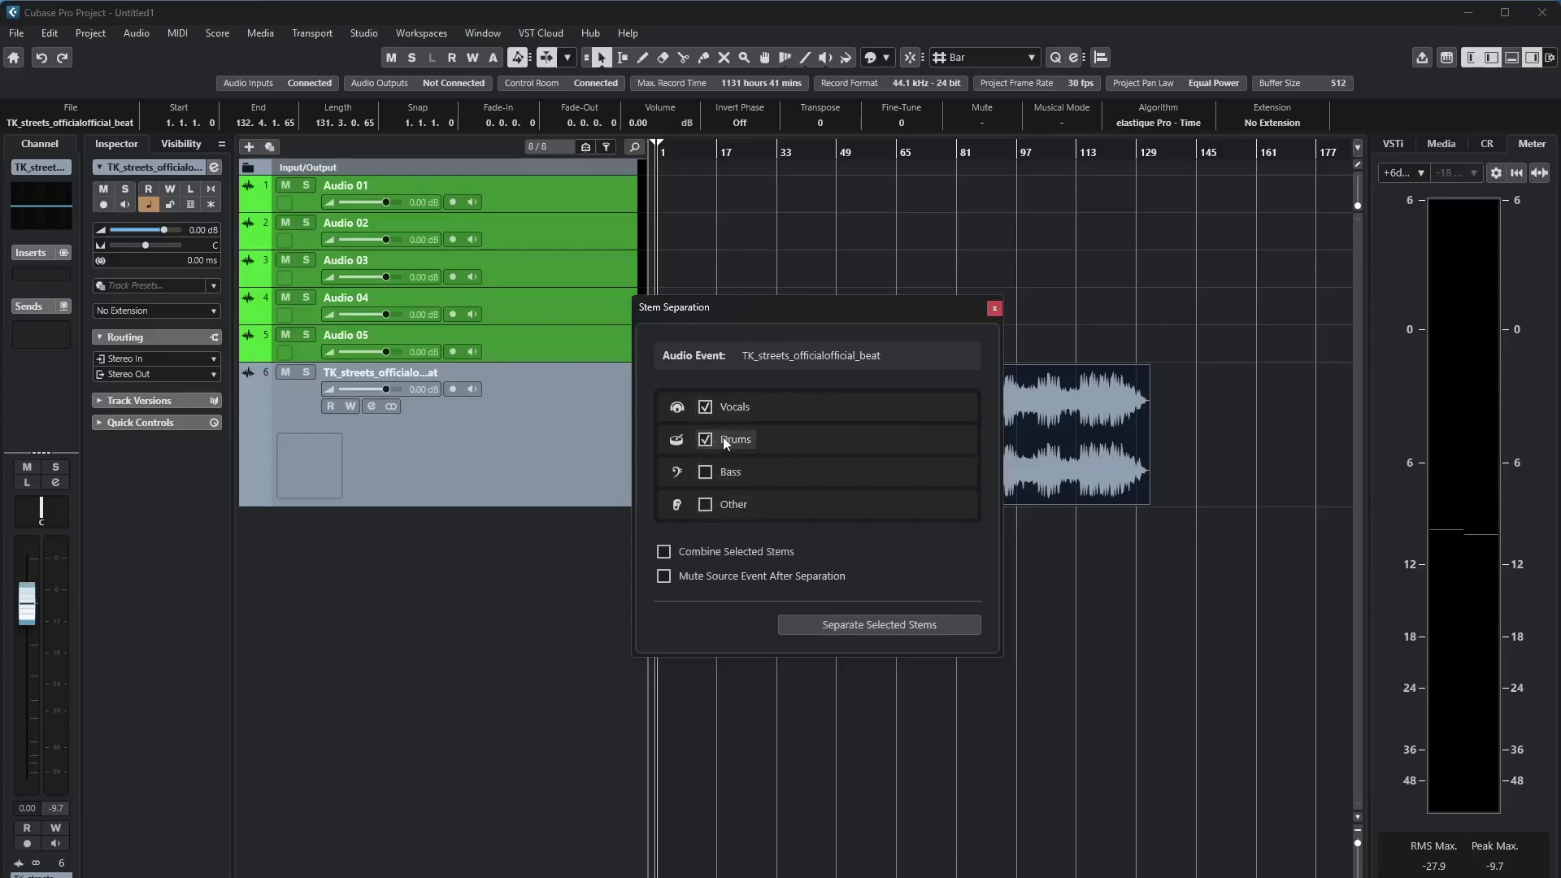
left_click(708, 505)
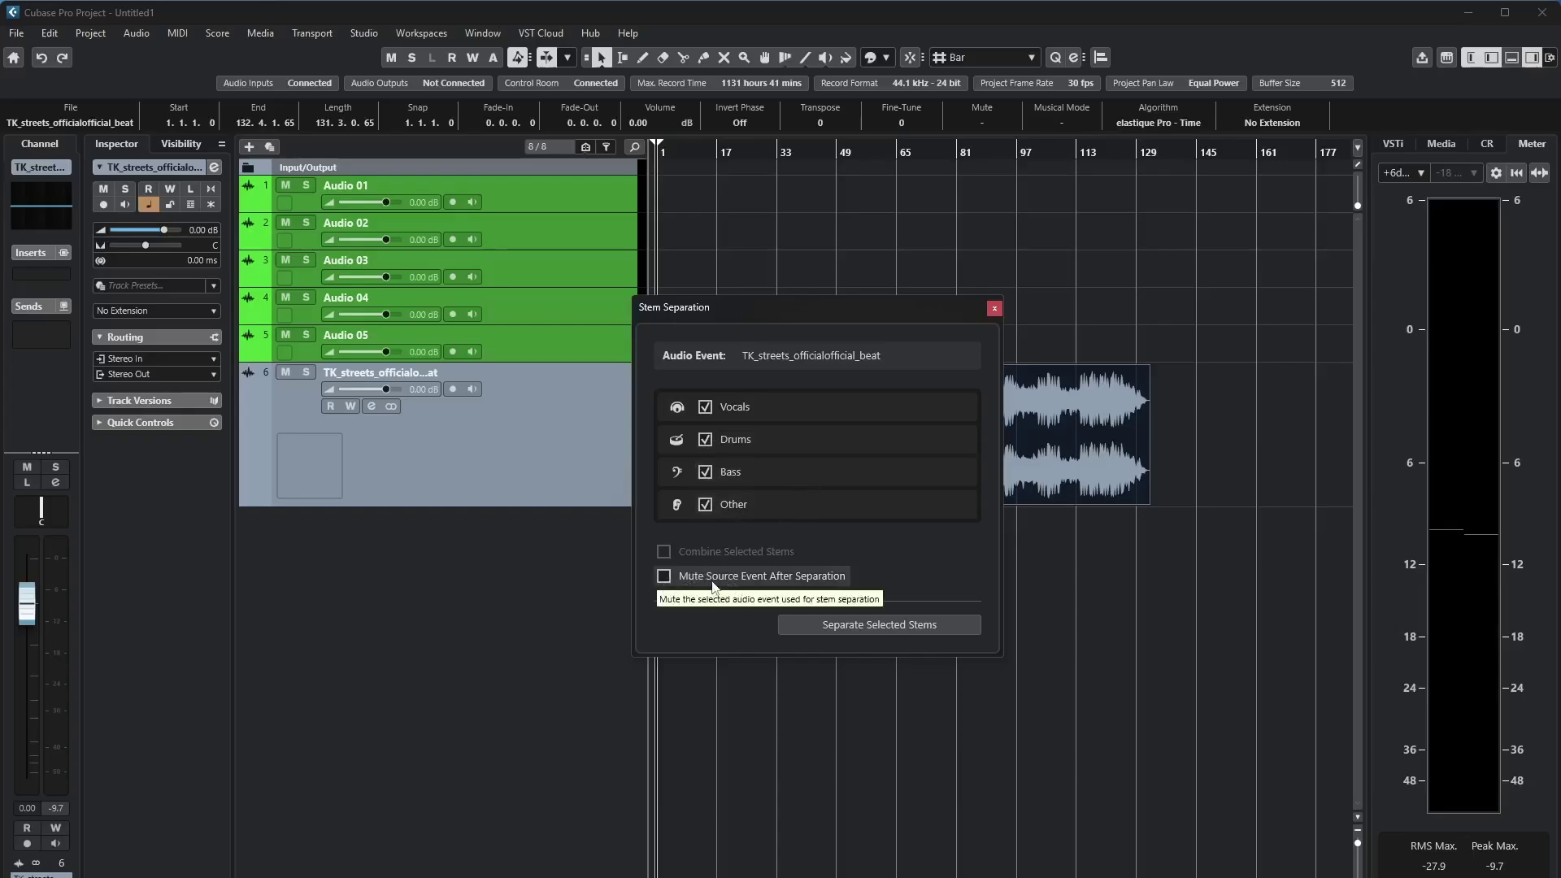
Separate the beat into Vocals, Drums, Bass and Other stems, muting the source event after separation.
left_click_drag(875, 317, 1172, 421)
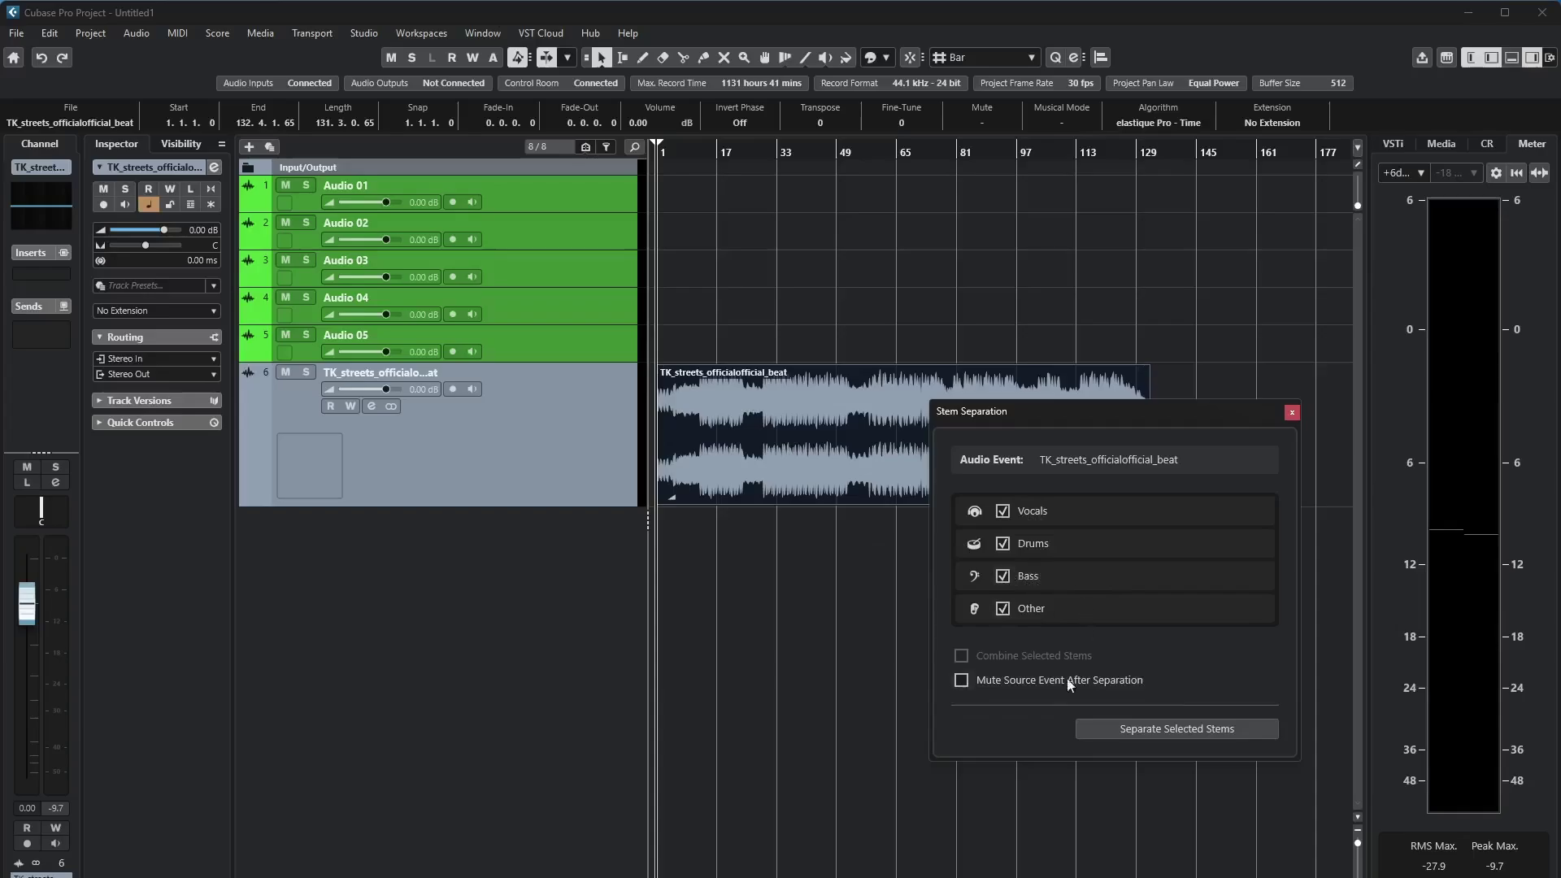
left_click(961, 680)
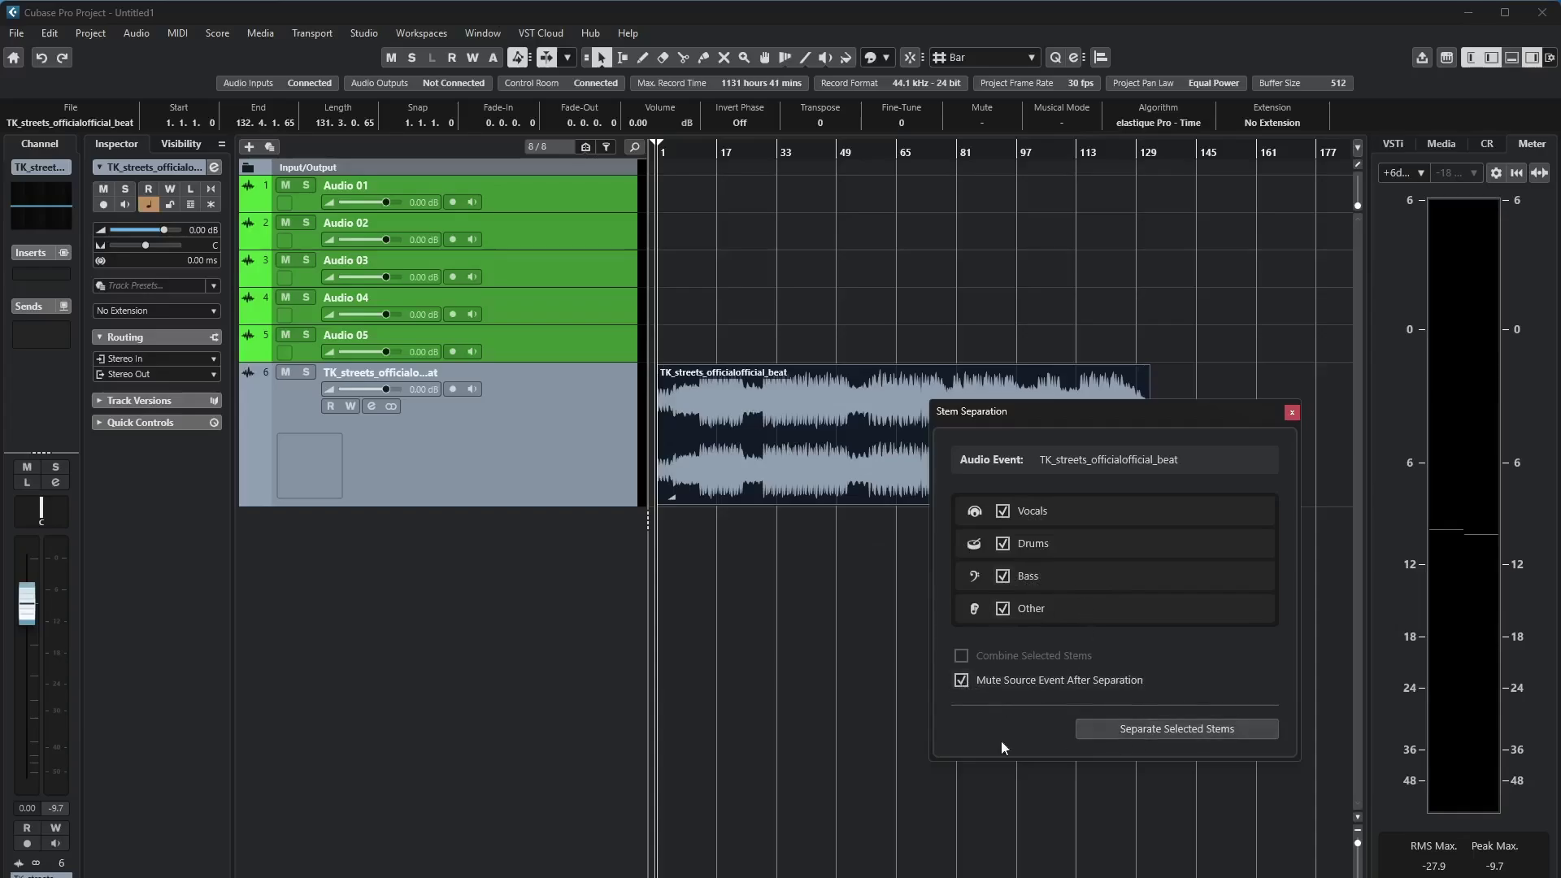
left_click(1144, 730)
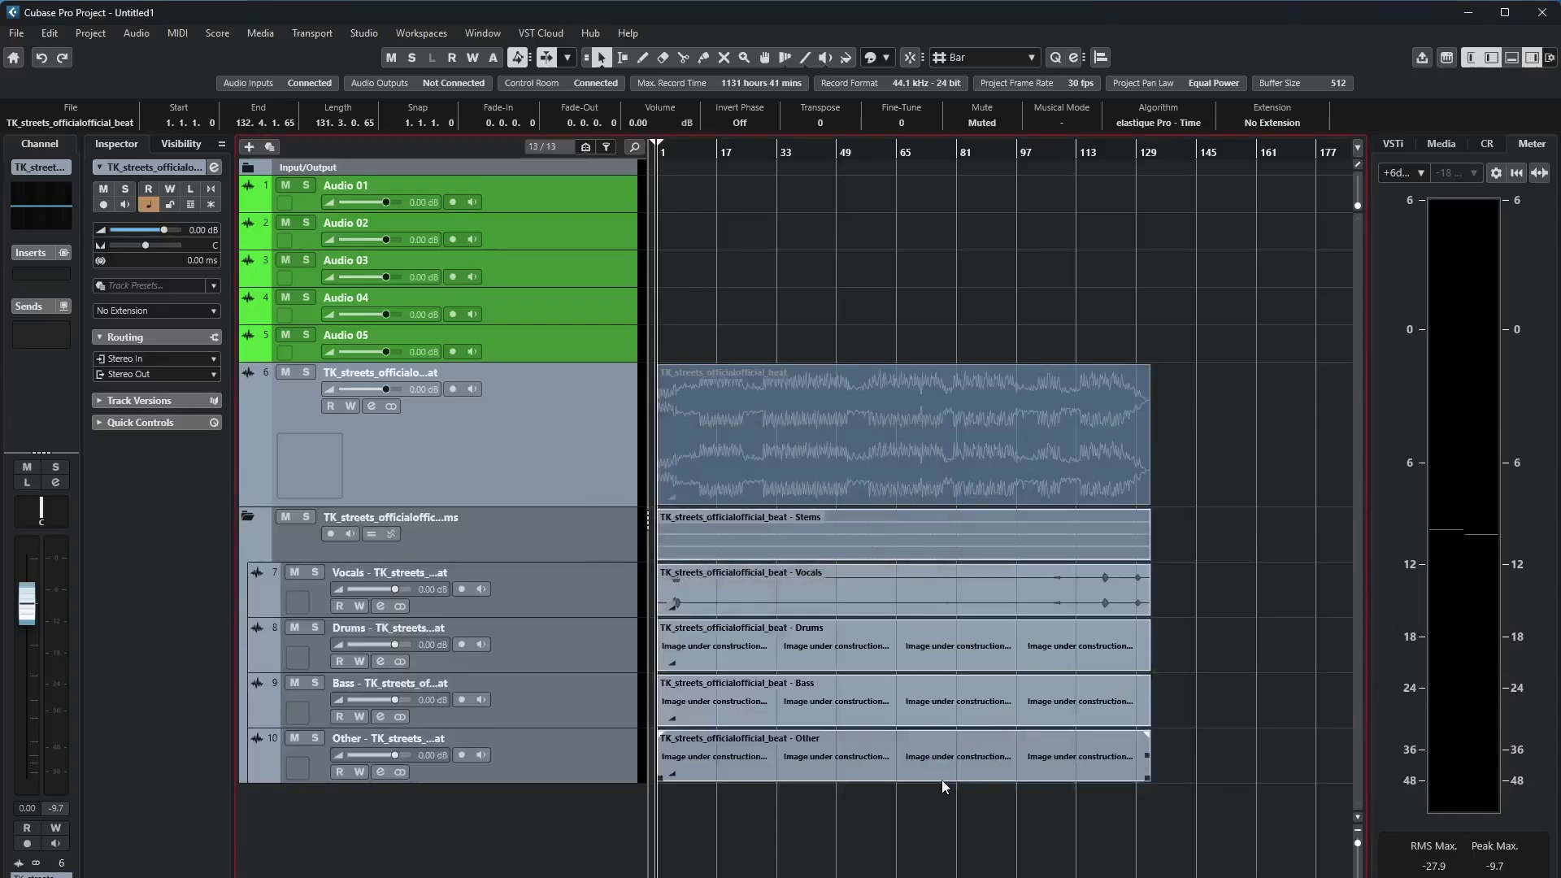
Play the separated stems from about bar 9, auditioning the drums alone before leaving only the bass stem soloed.
left_click(941, 782)
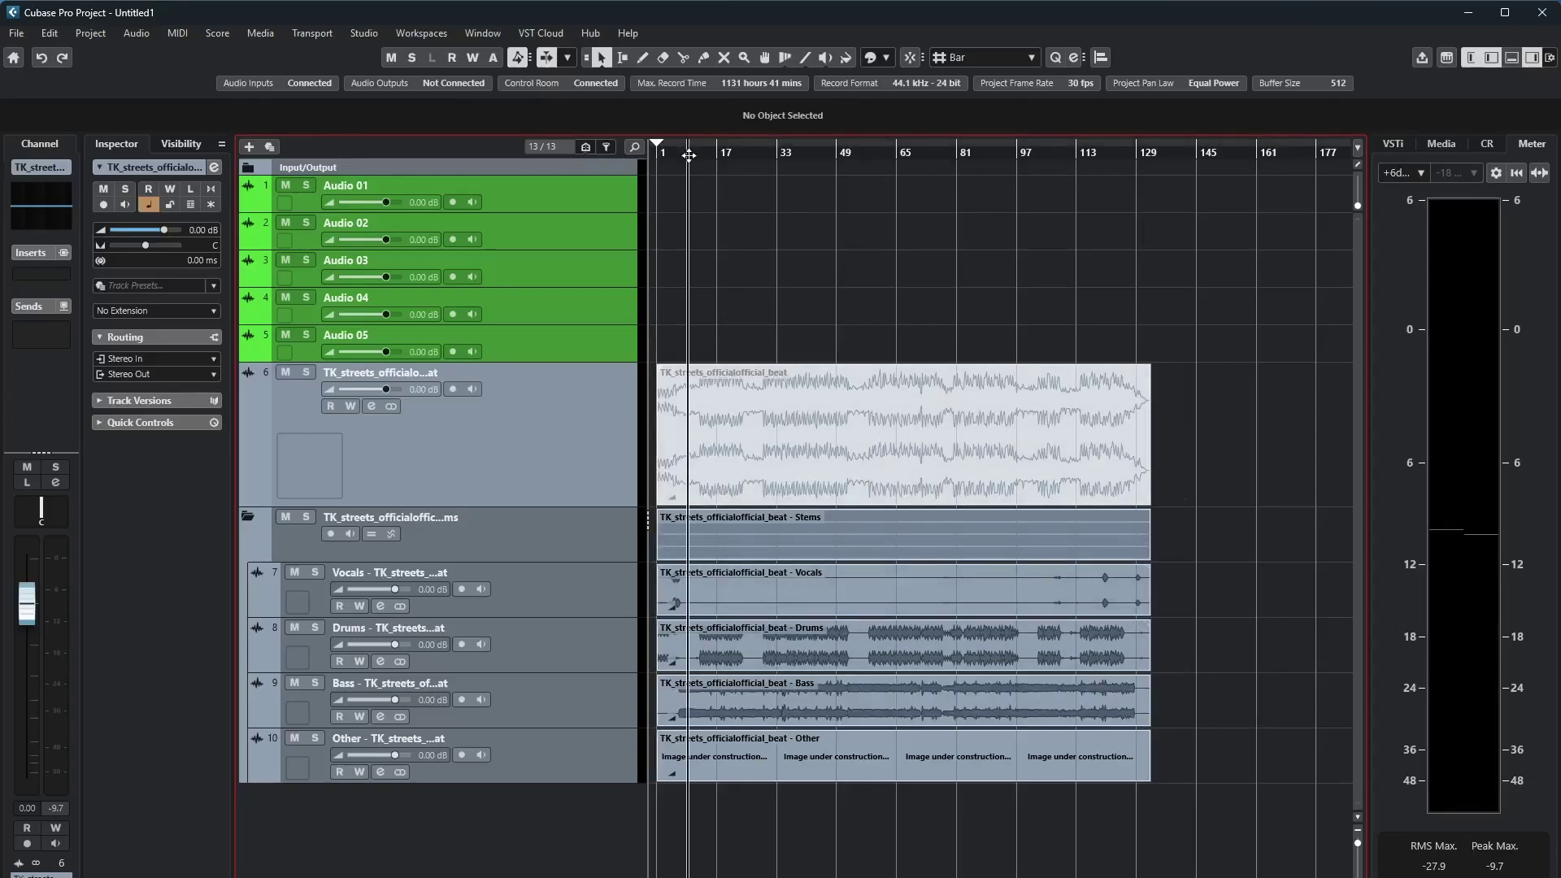
key("space")
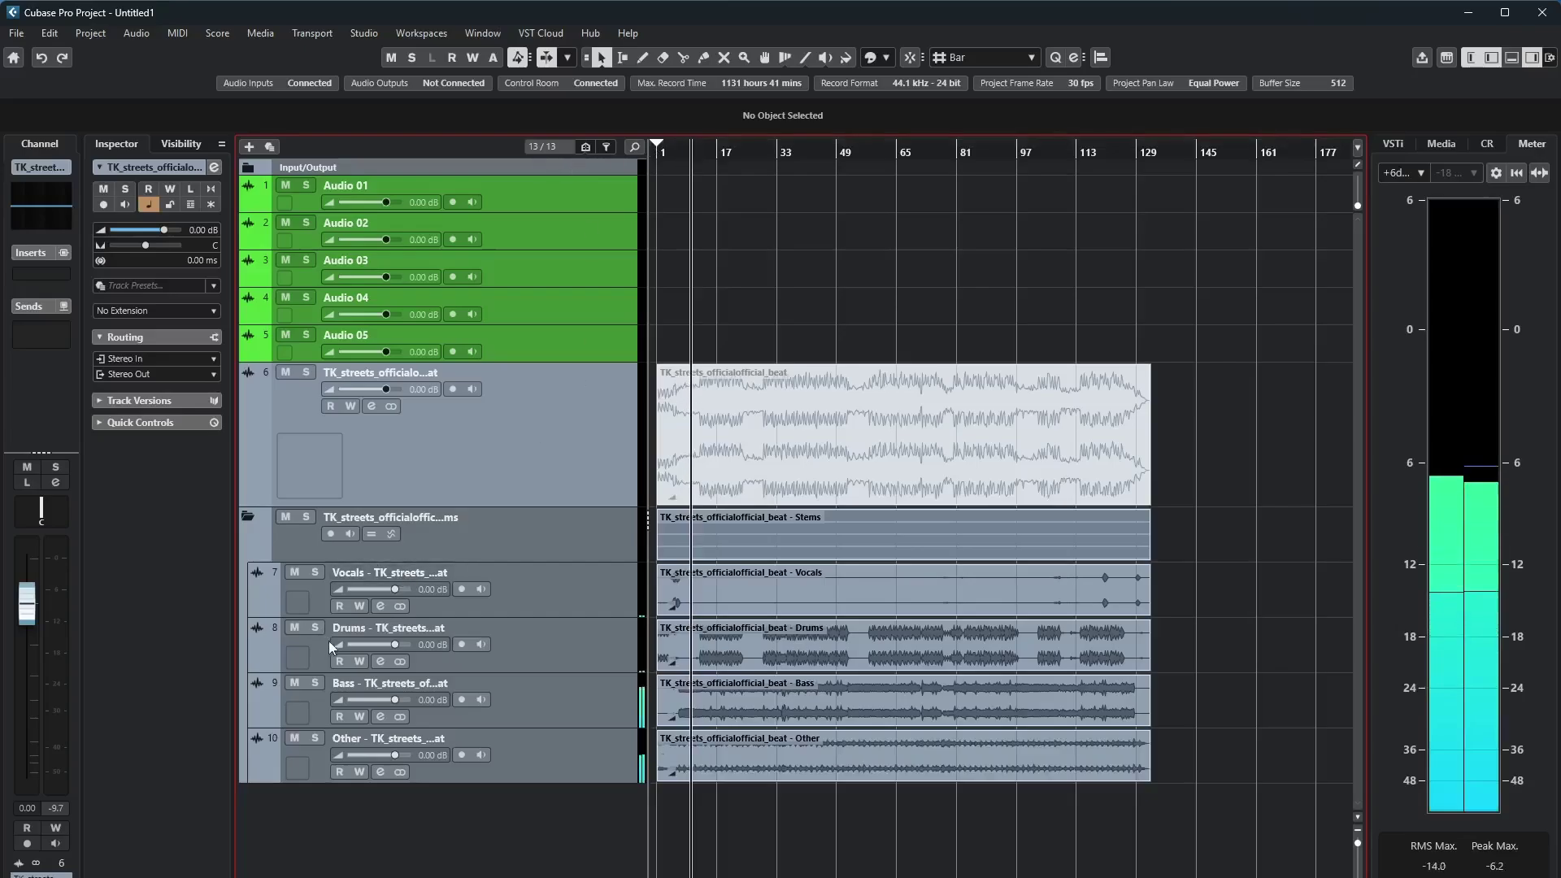
left_click(314, 627)
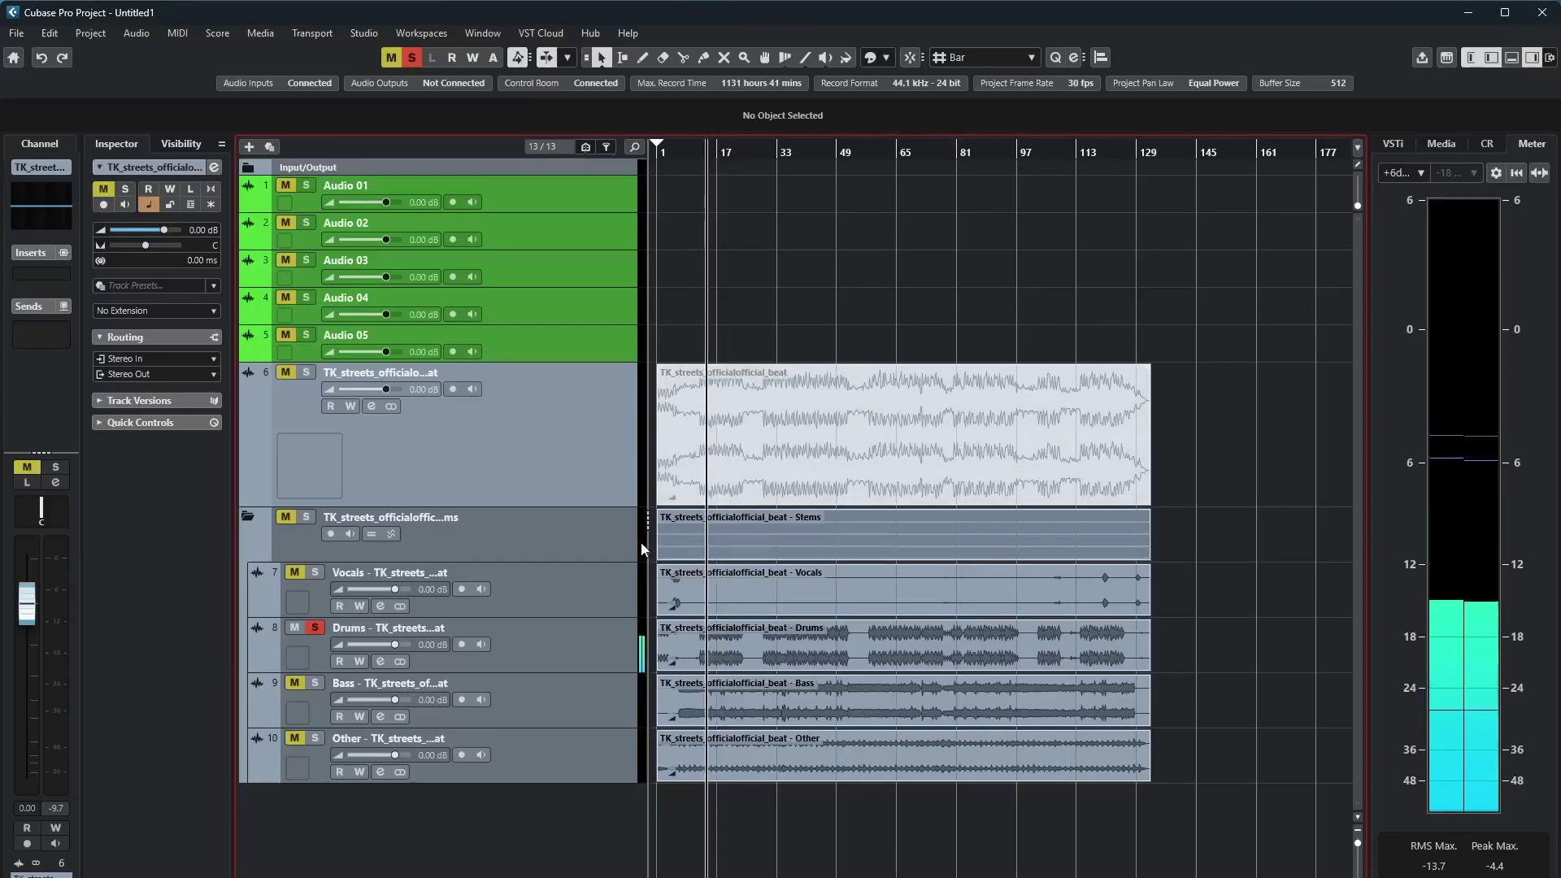
left_click(314, 683)
left_click(315, 627)
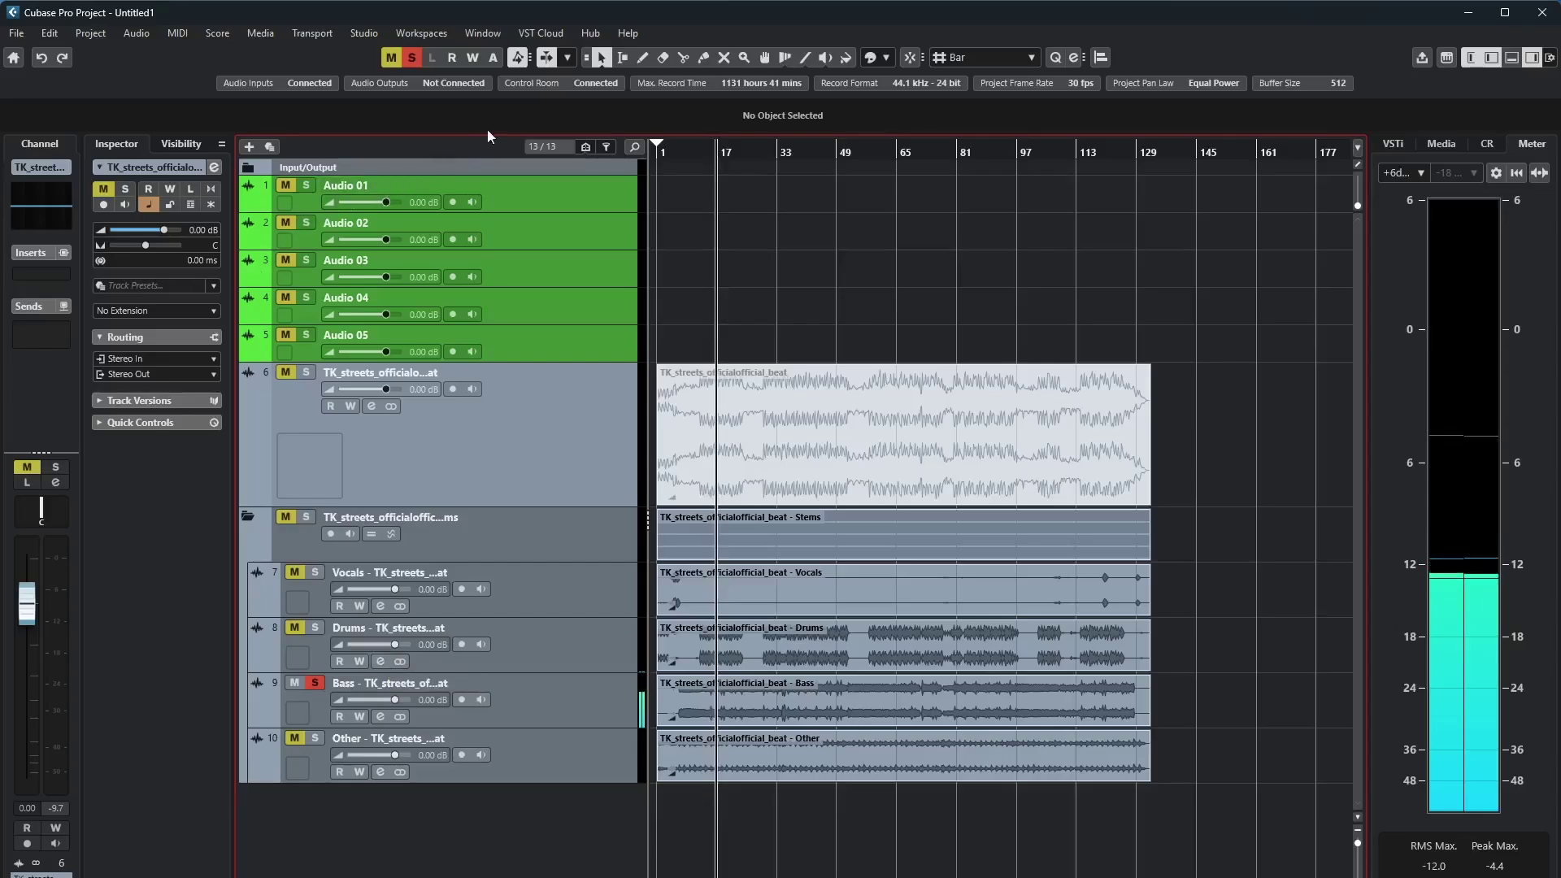
Set the FL Studio ASIO buffer length to 2048 in the studio setup and play the soloed bass stem.
left_click(364, 32)
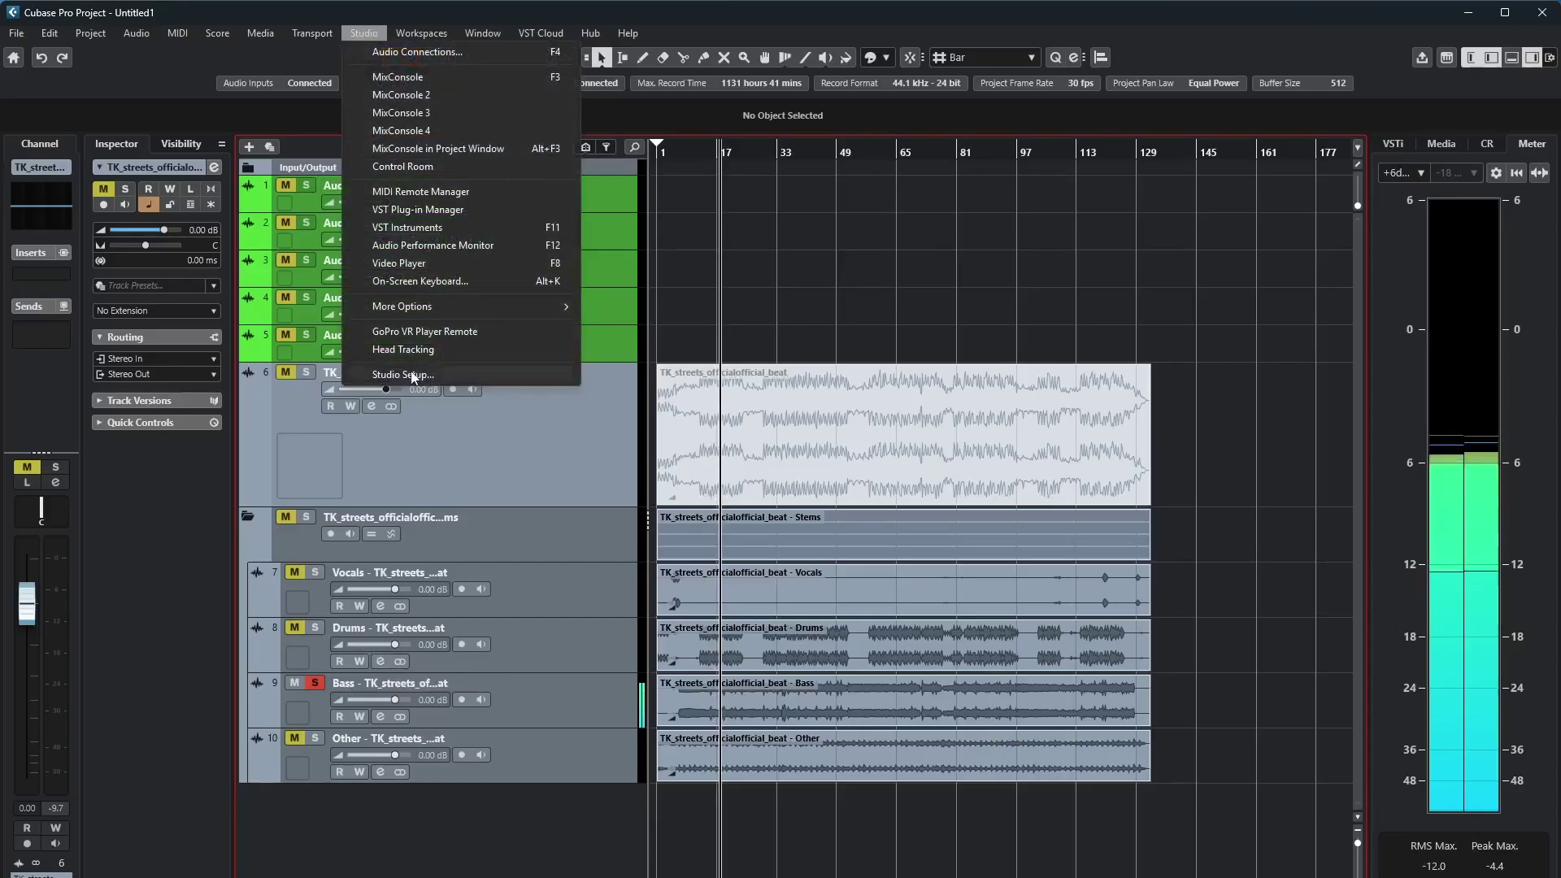
left_click(414, 378)
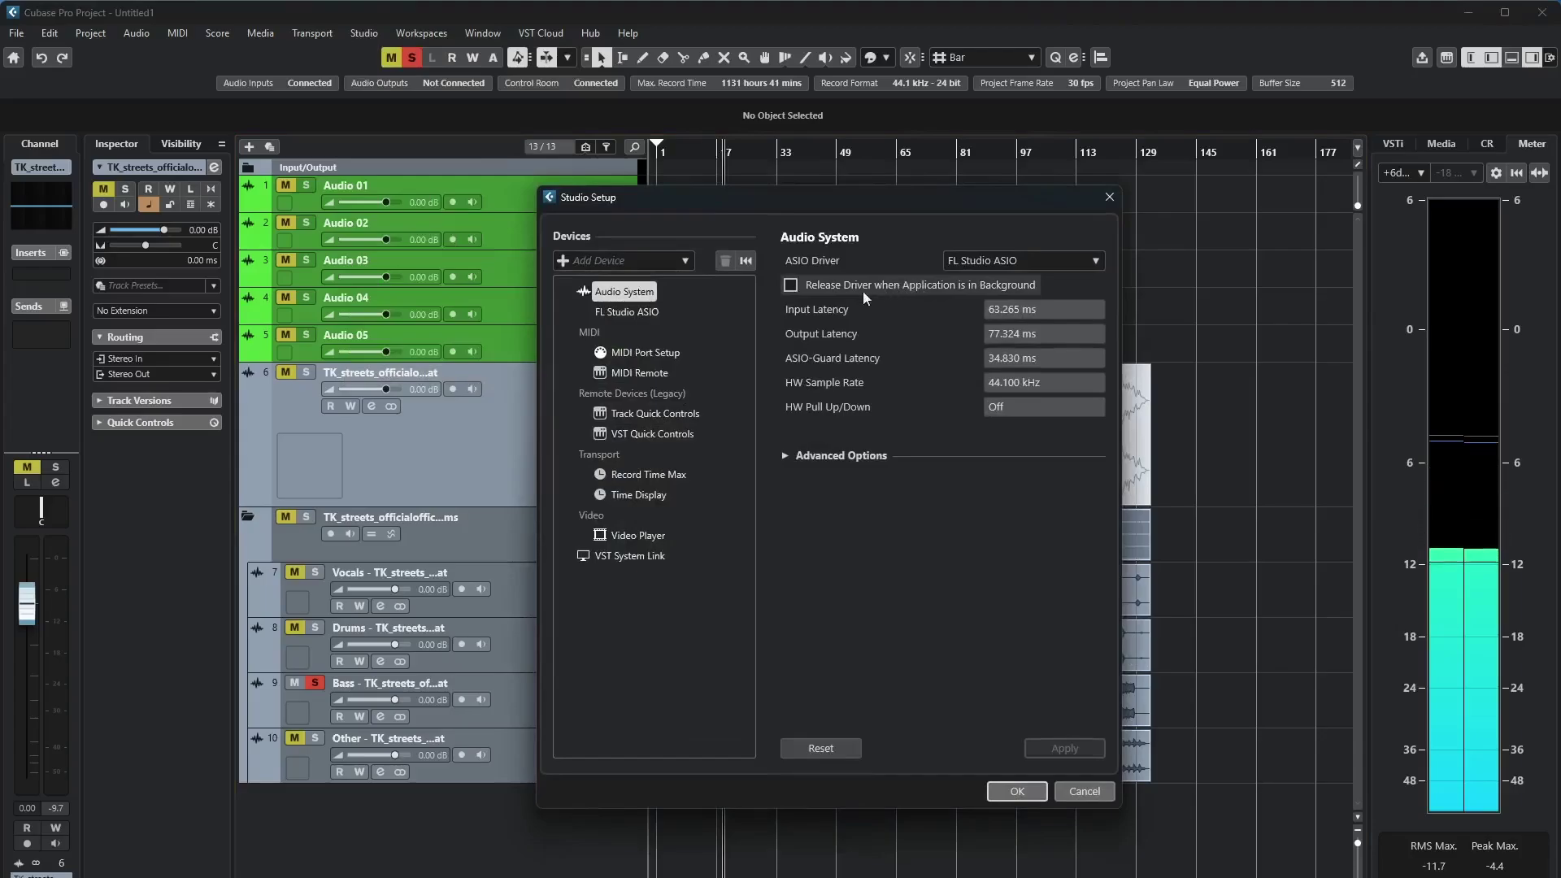
left_click(630, 311)
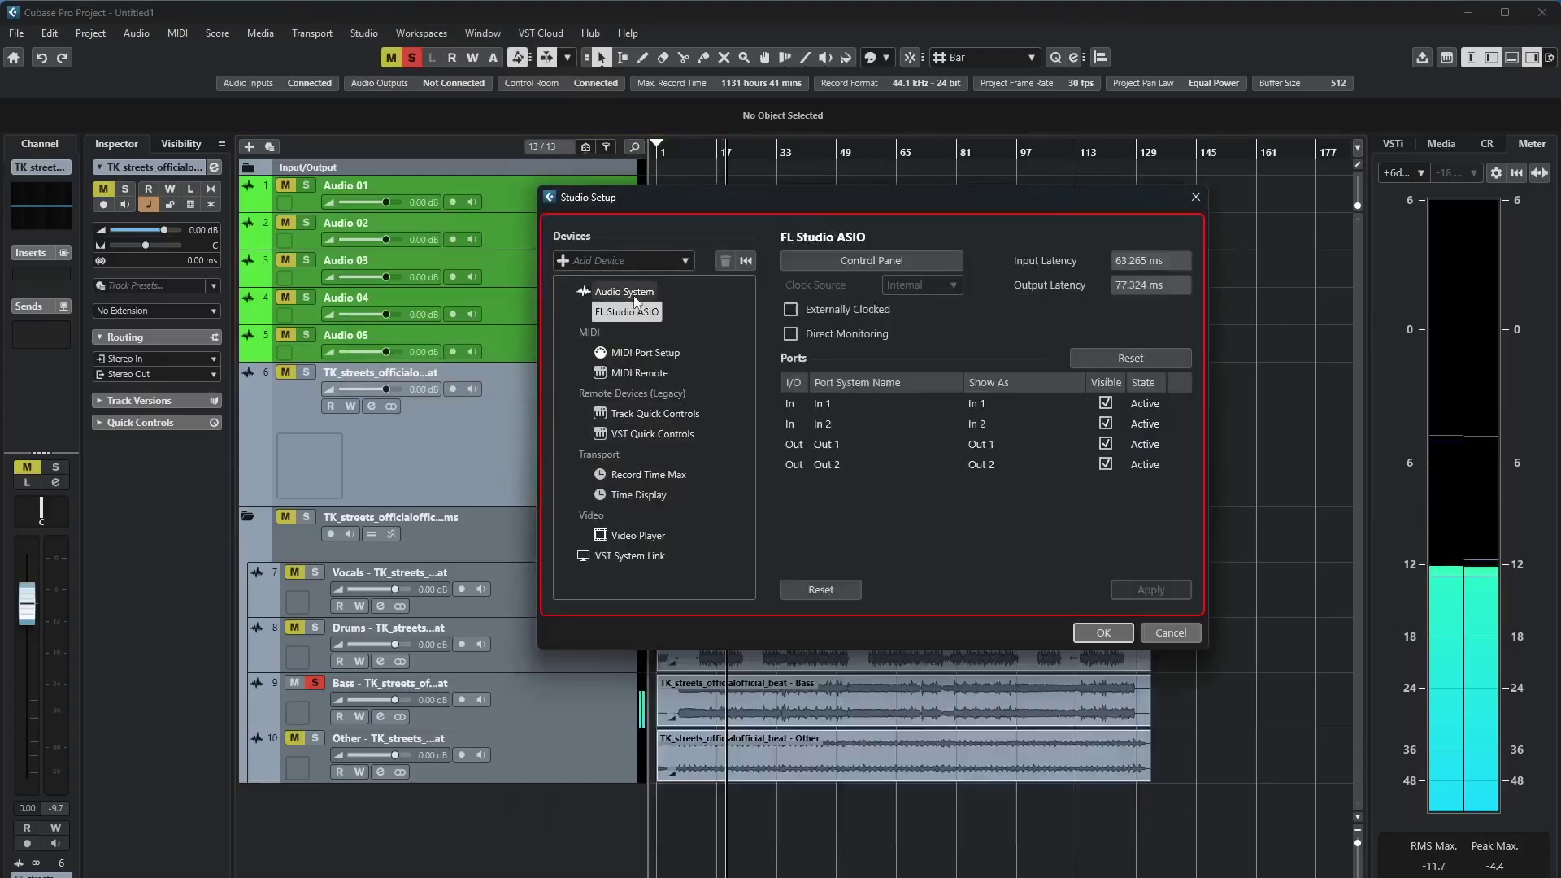
left_click(864, 261)
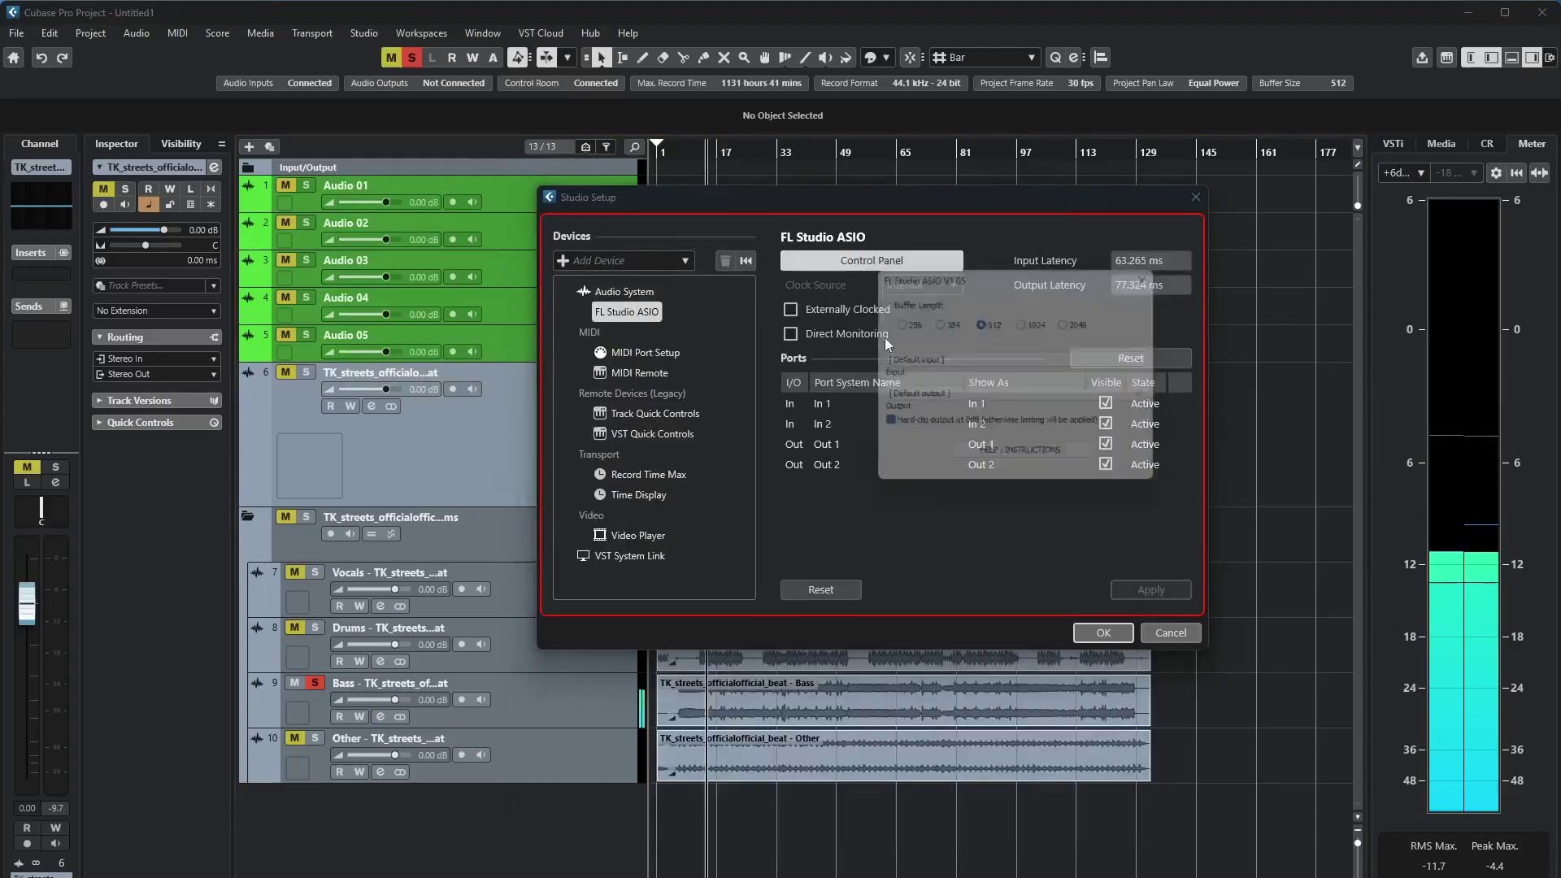
left_click(1073, 323)
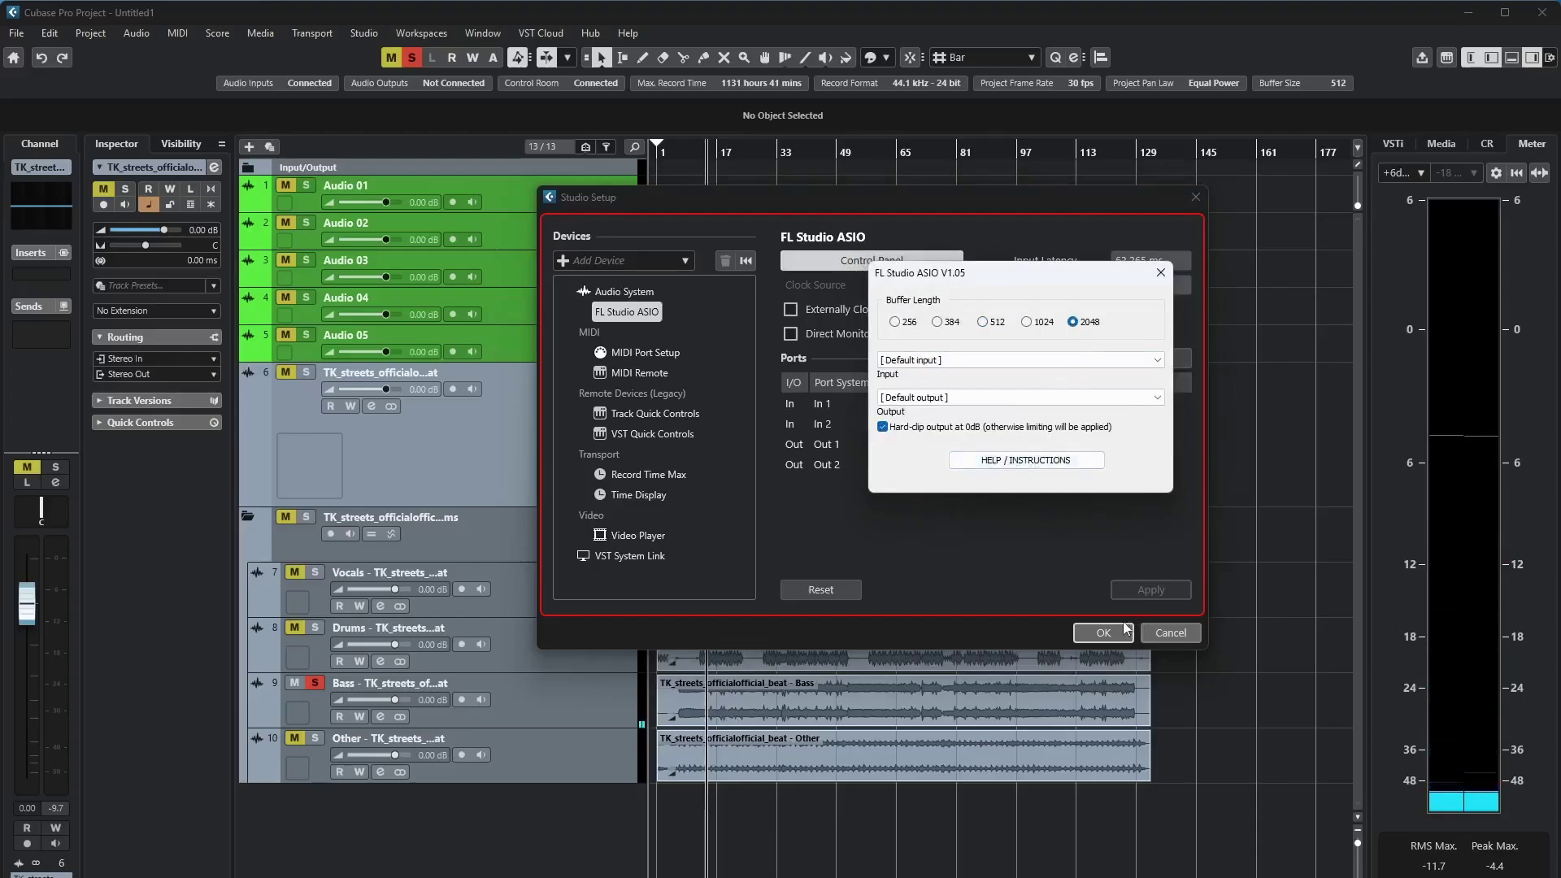
left_click(1161, 272)
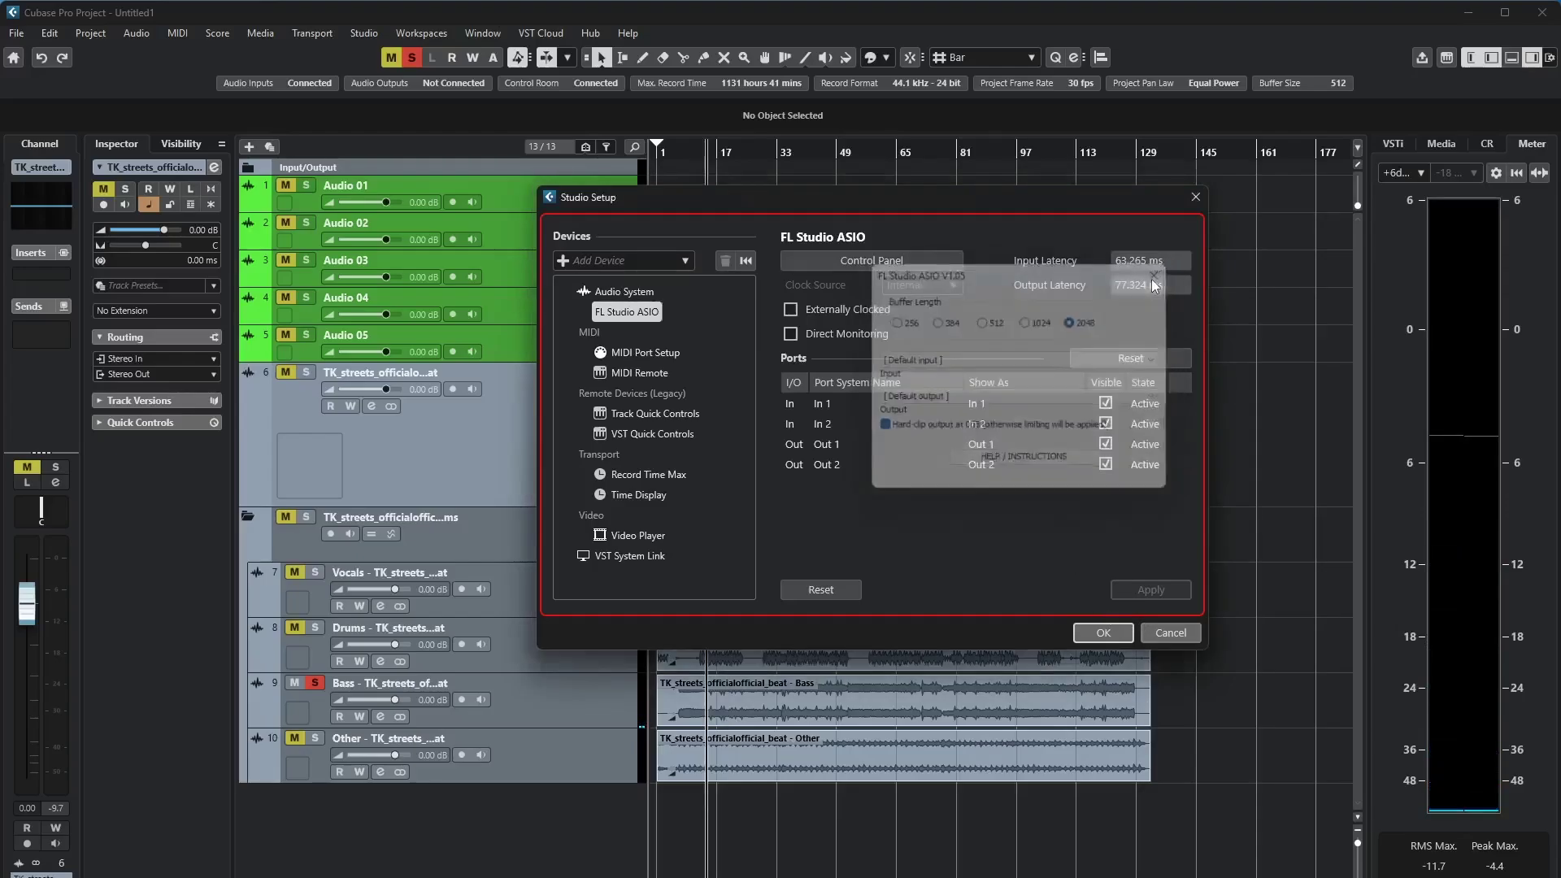
left_click(1081, 633)
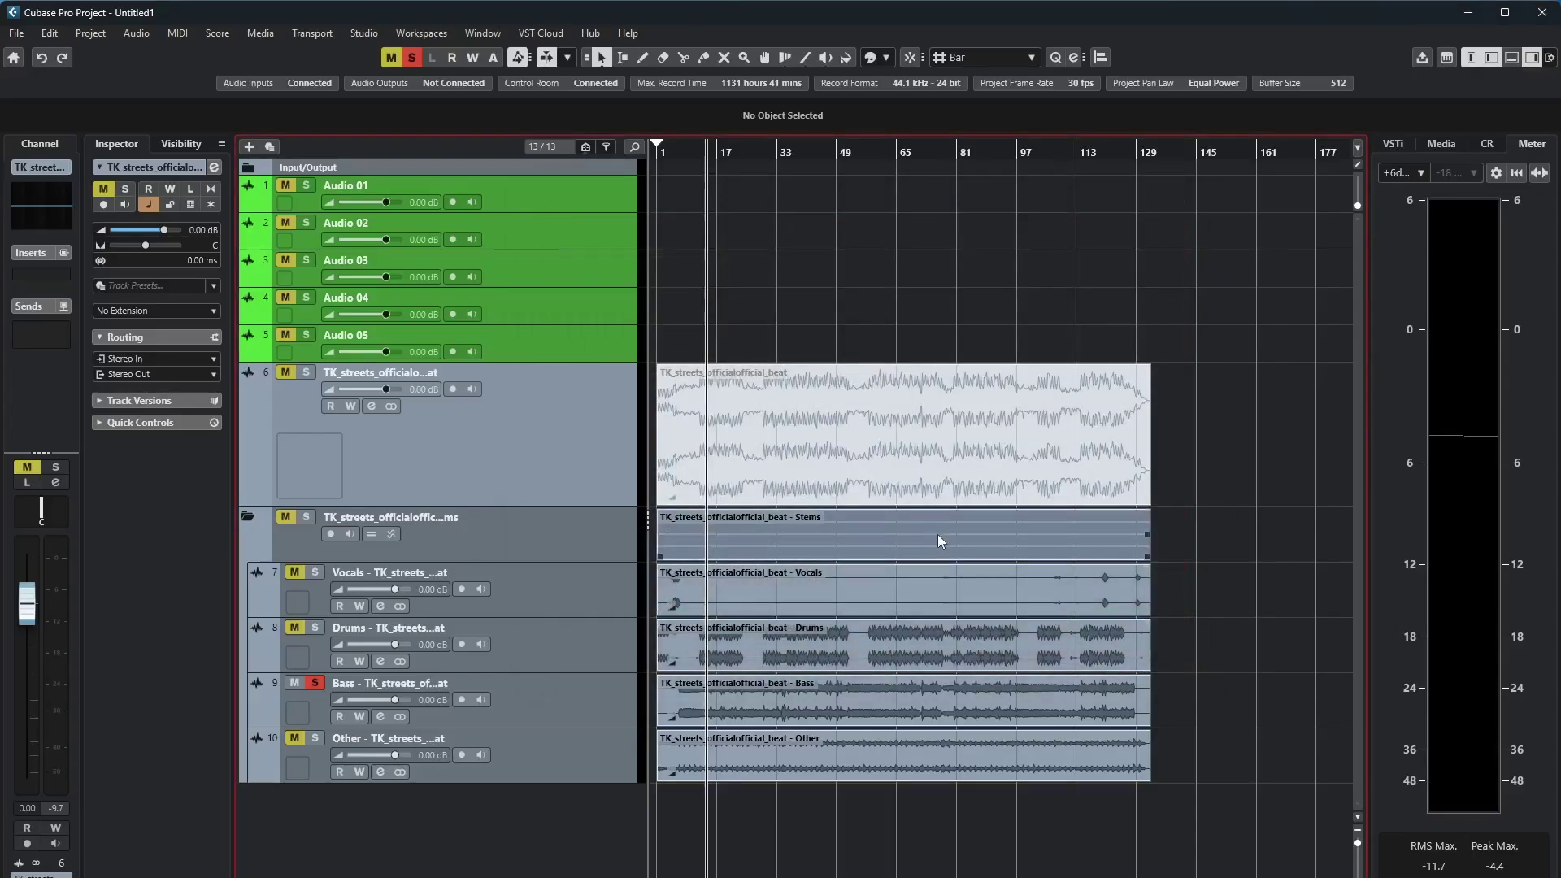
key("space")
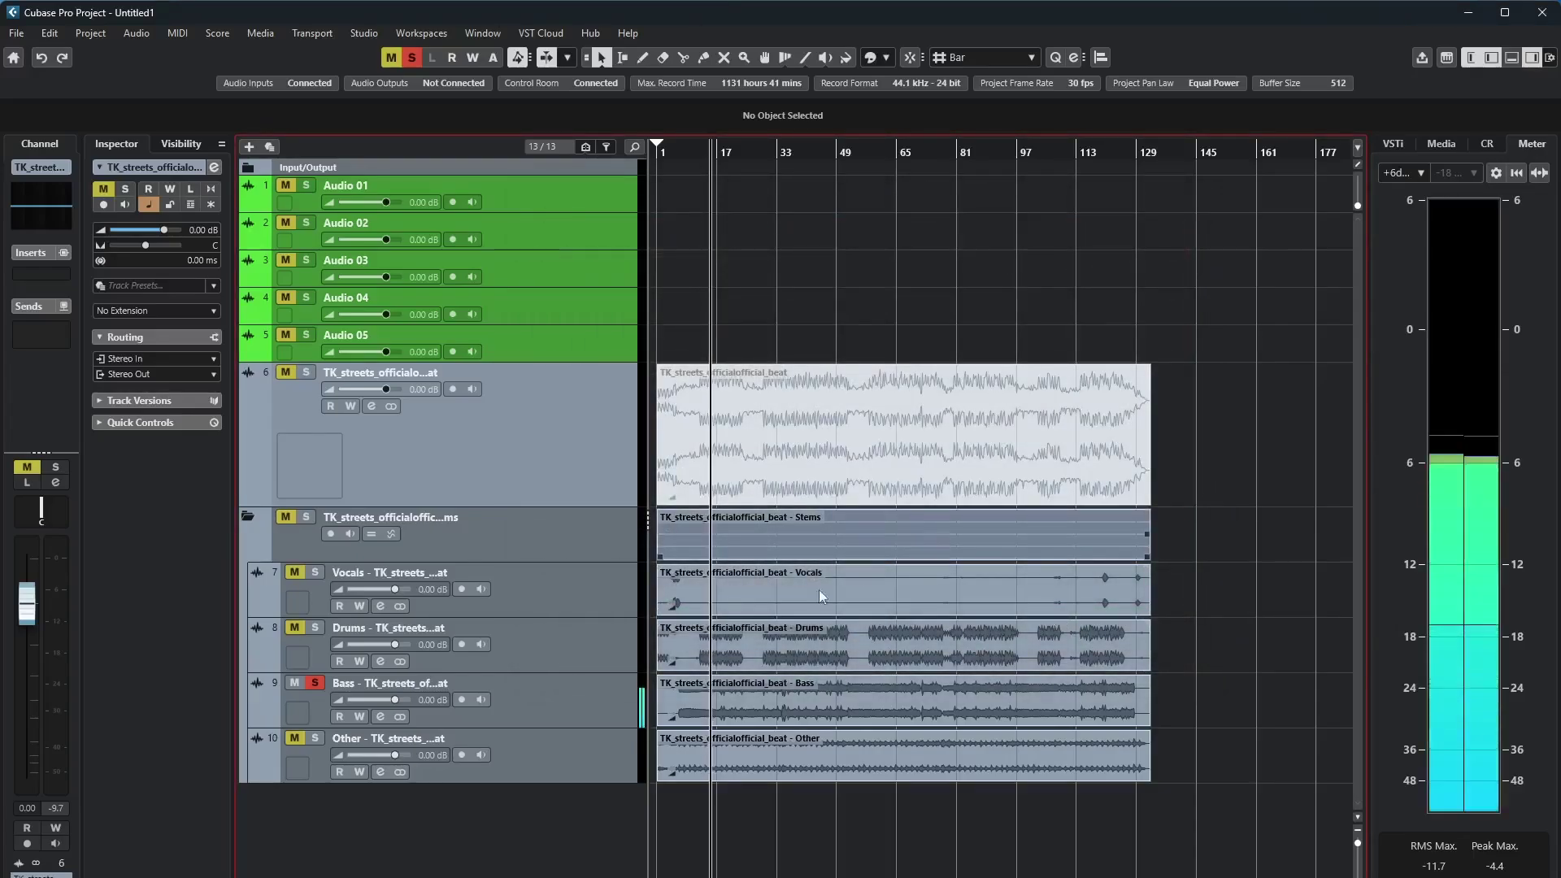
Select the bass stem track and set the FL Studio ASIO buffer length to 512 in the studio setup.
left_click(603, 691)
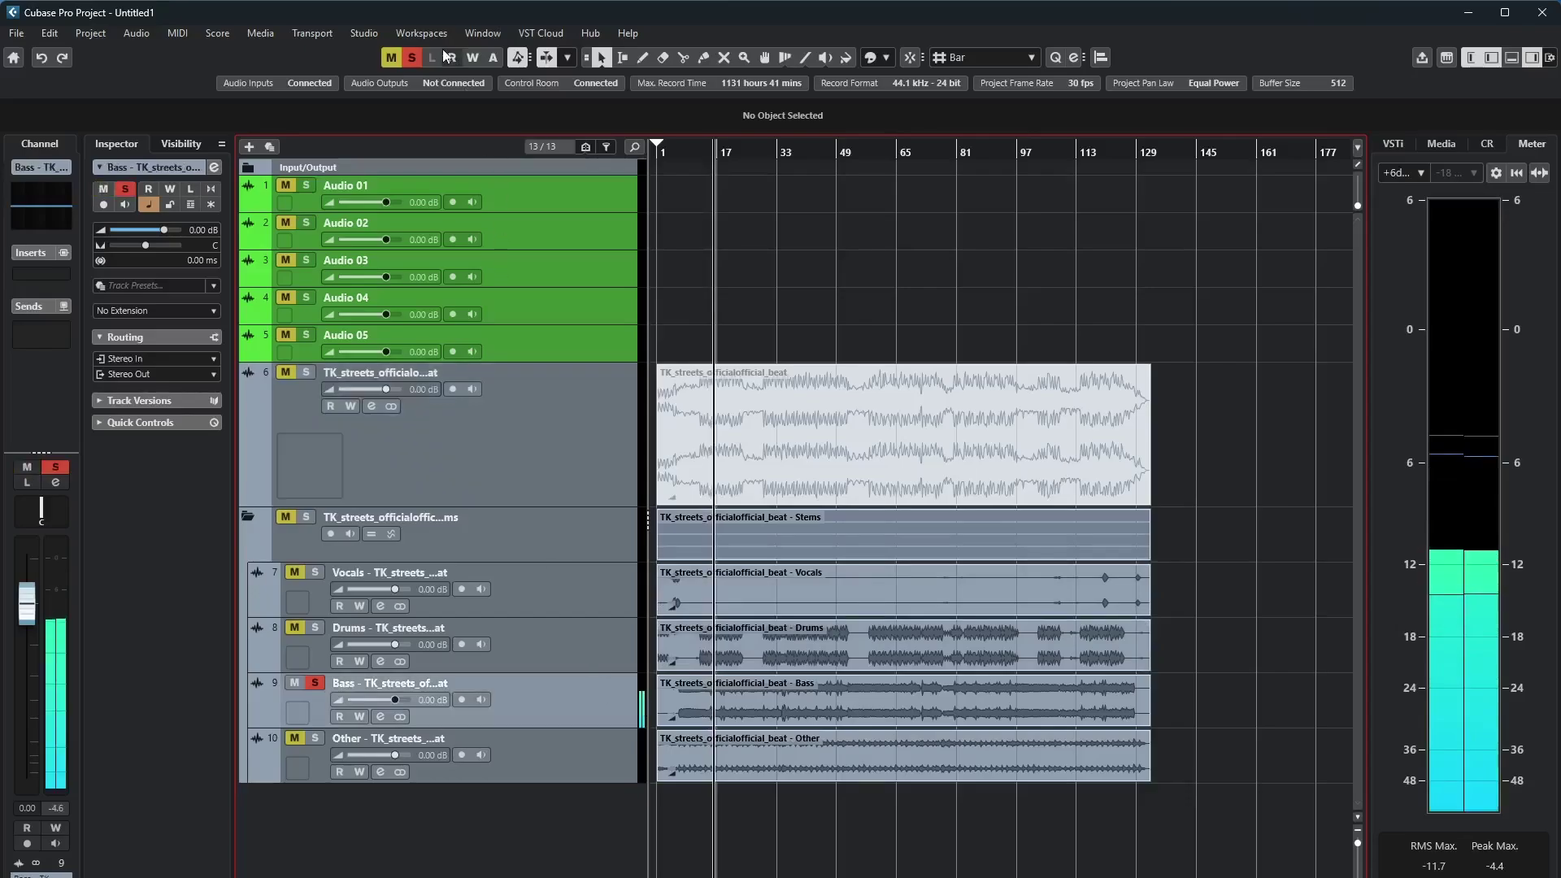
left_click(363, 33)
left_click(419, 373)
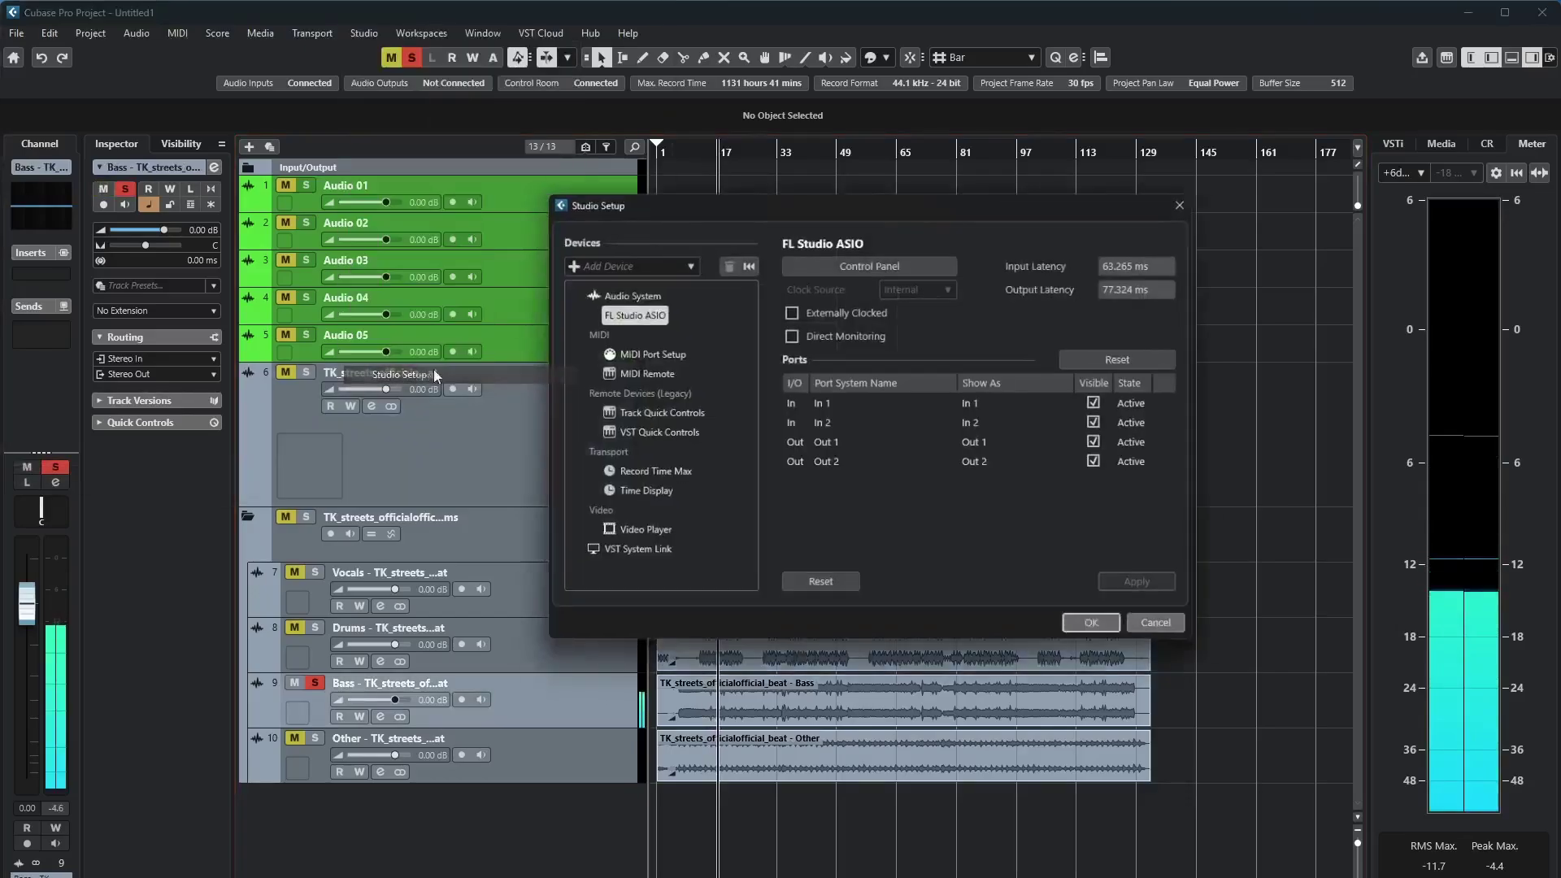
left_click(924, 260)
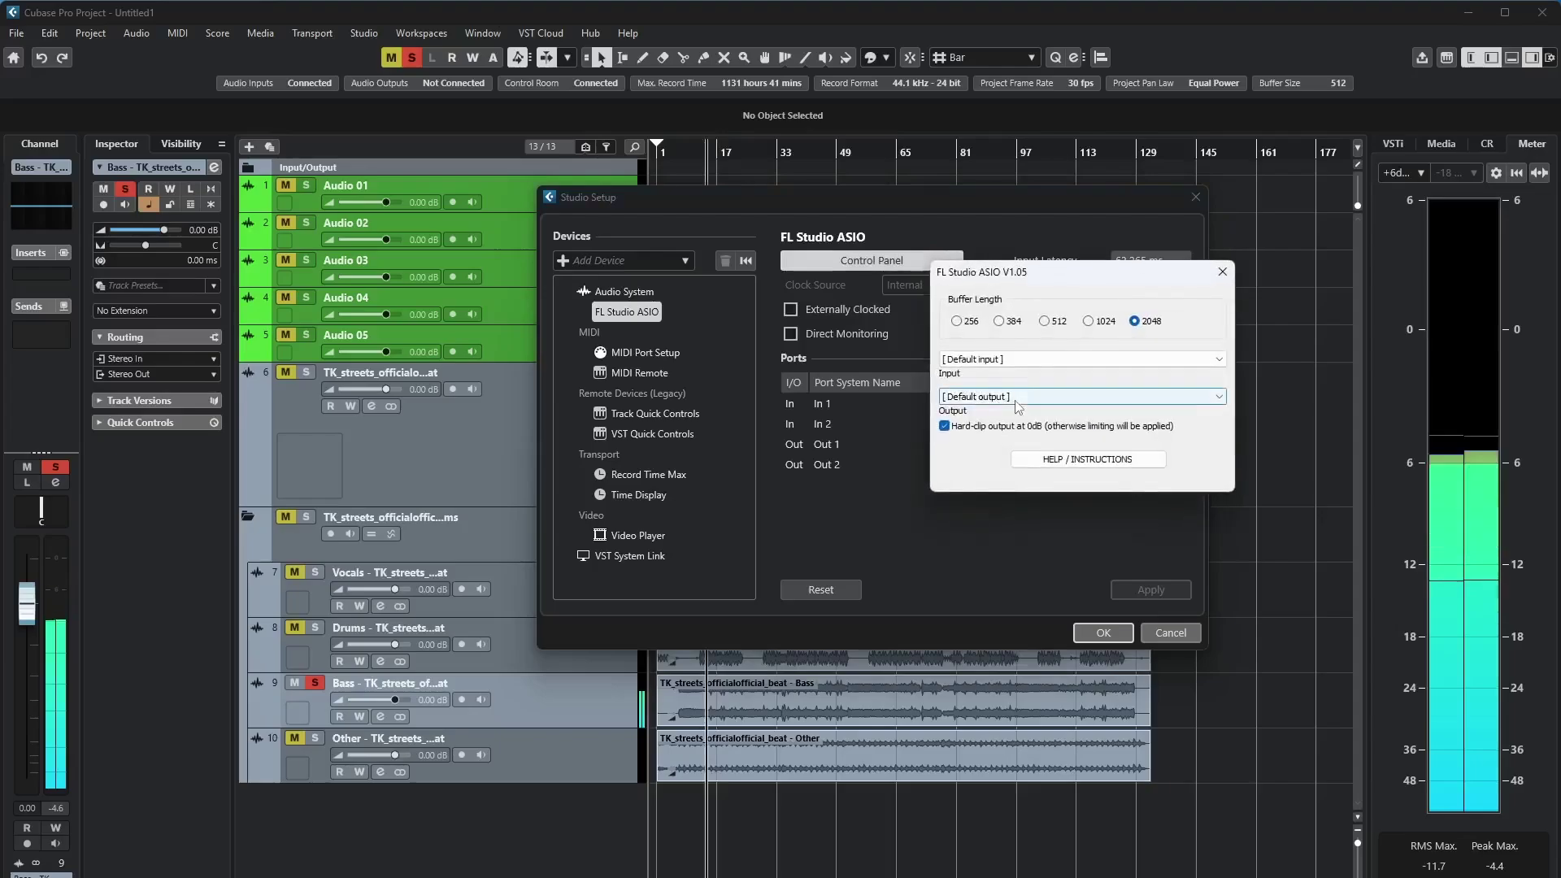
left_click(1103, 633)
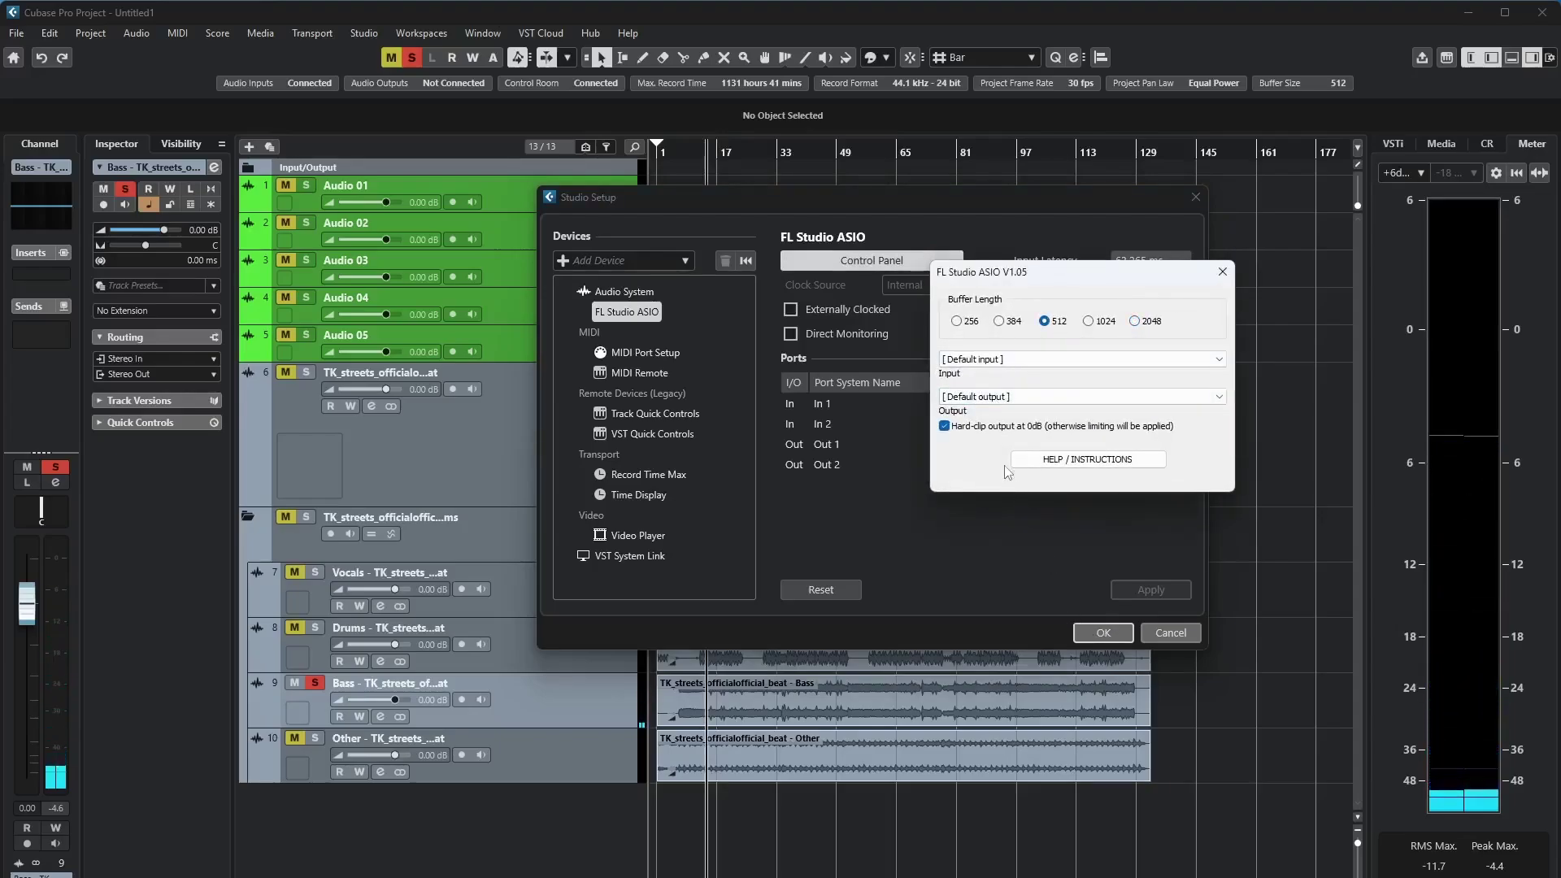
Set the ASIO driver's input and output to Line (5- Steinberg UR242) and briefly play the bass stem.
left_click(1061, 360)
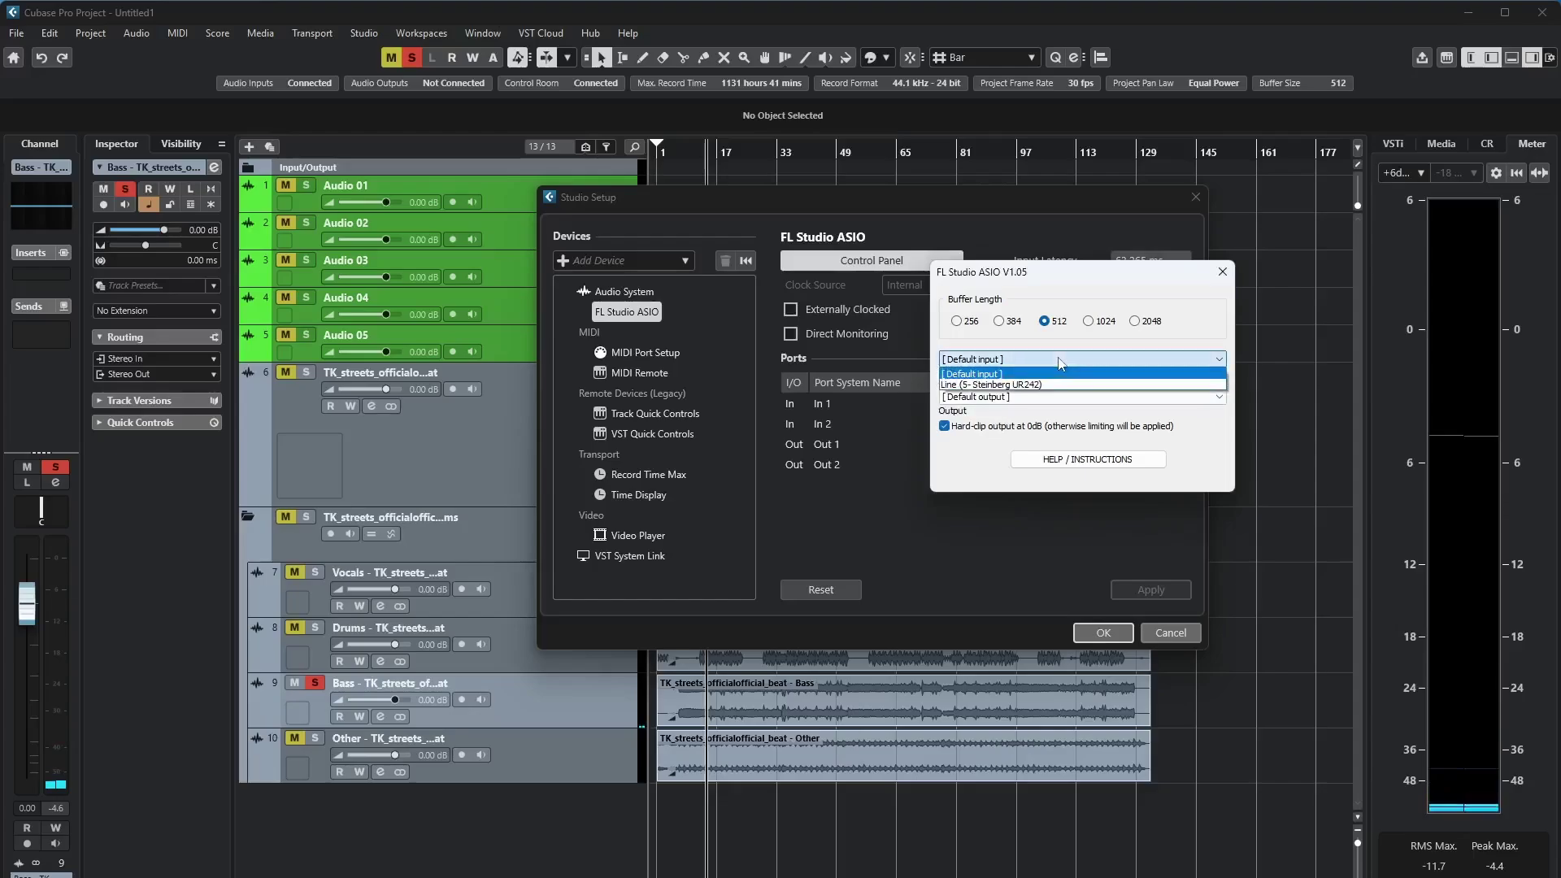
left_click(1029, 386)
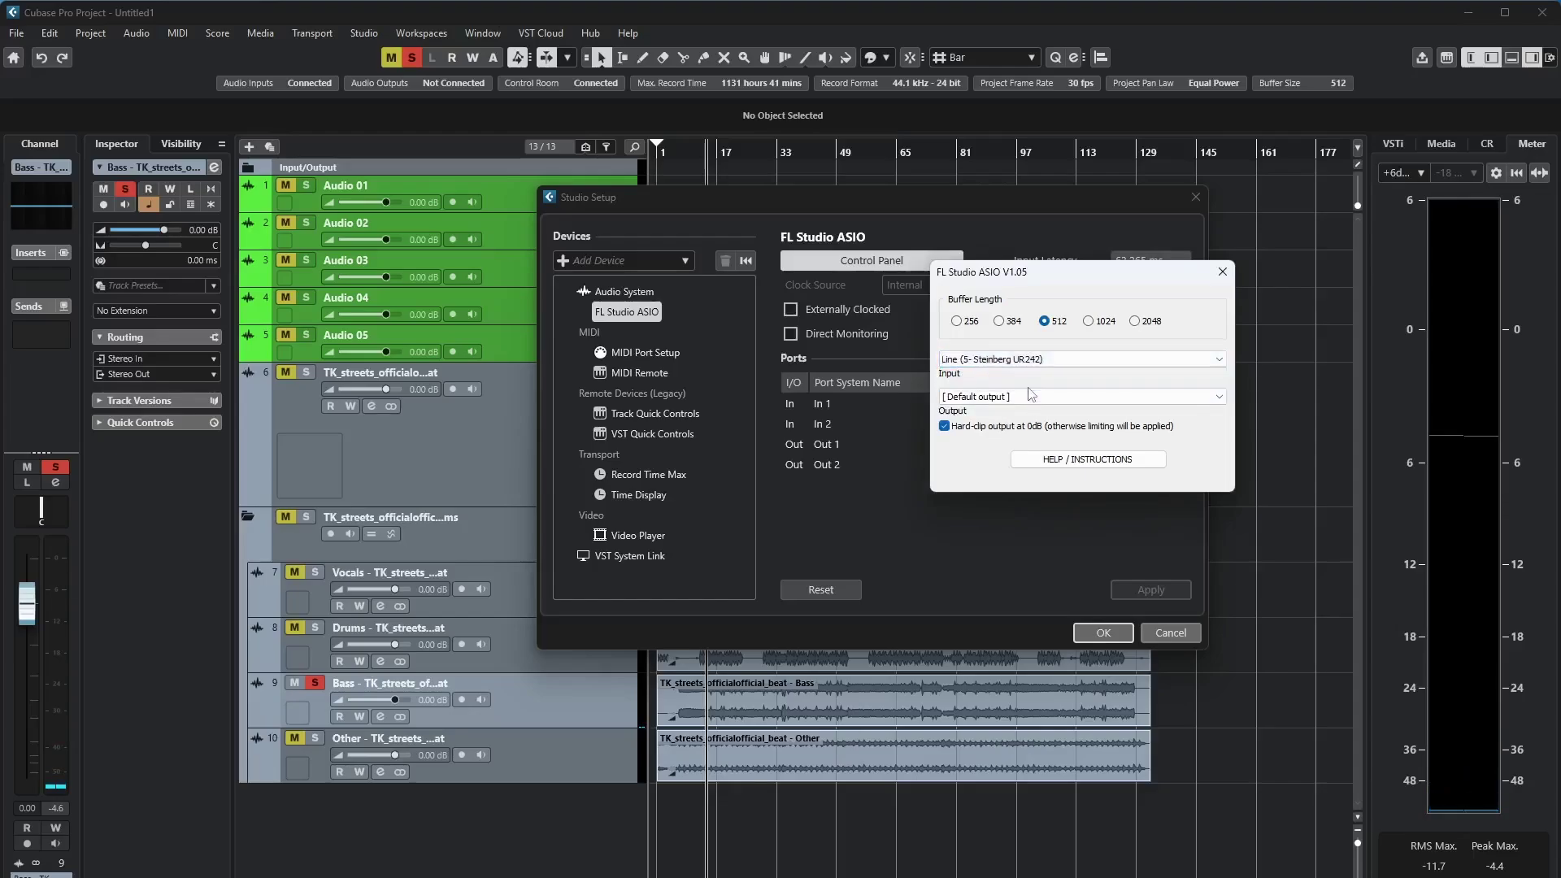
left_click(1023, 397)
left_click(1010, 431)
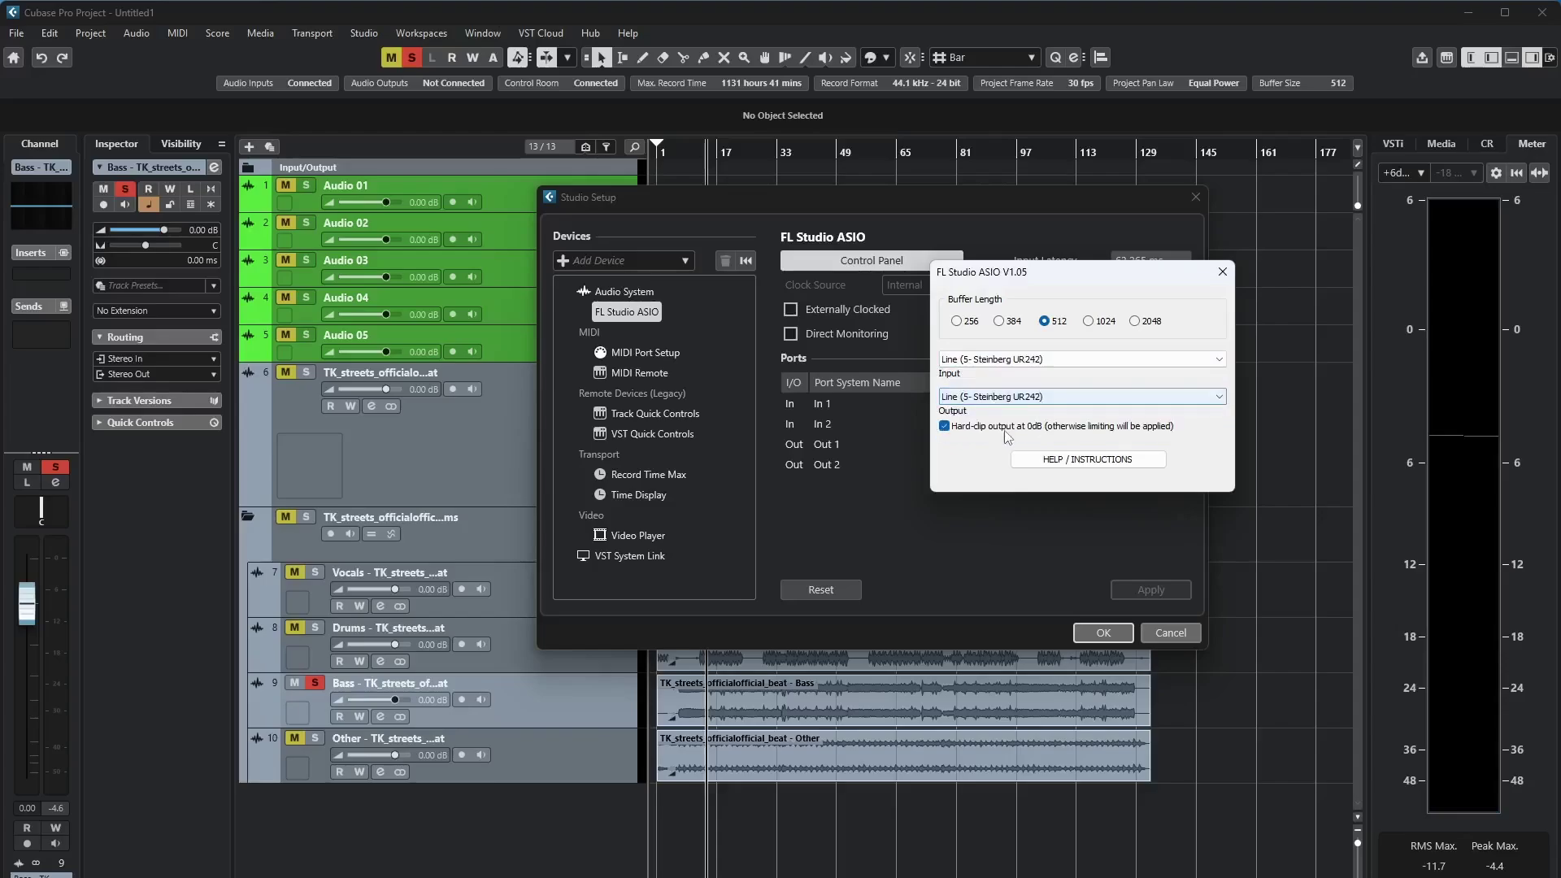
left_click(1097, 634)
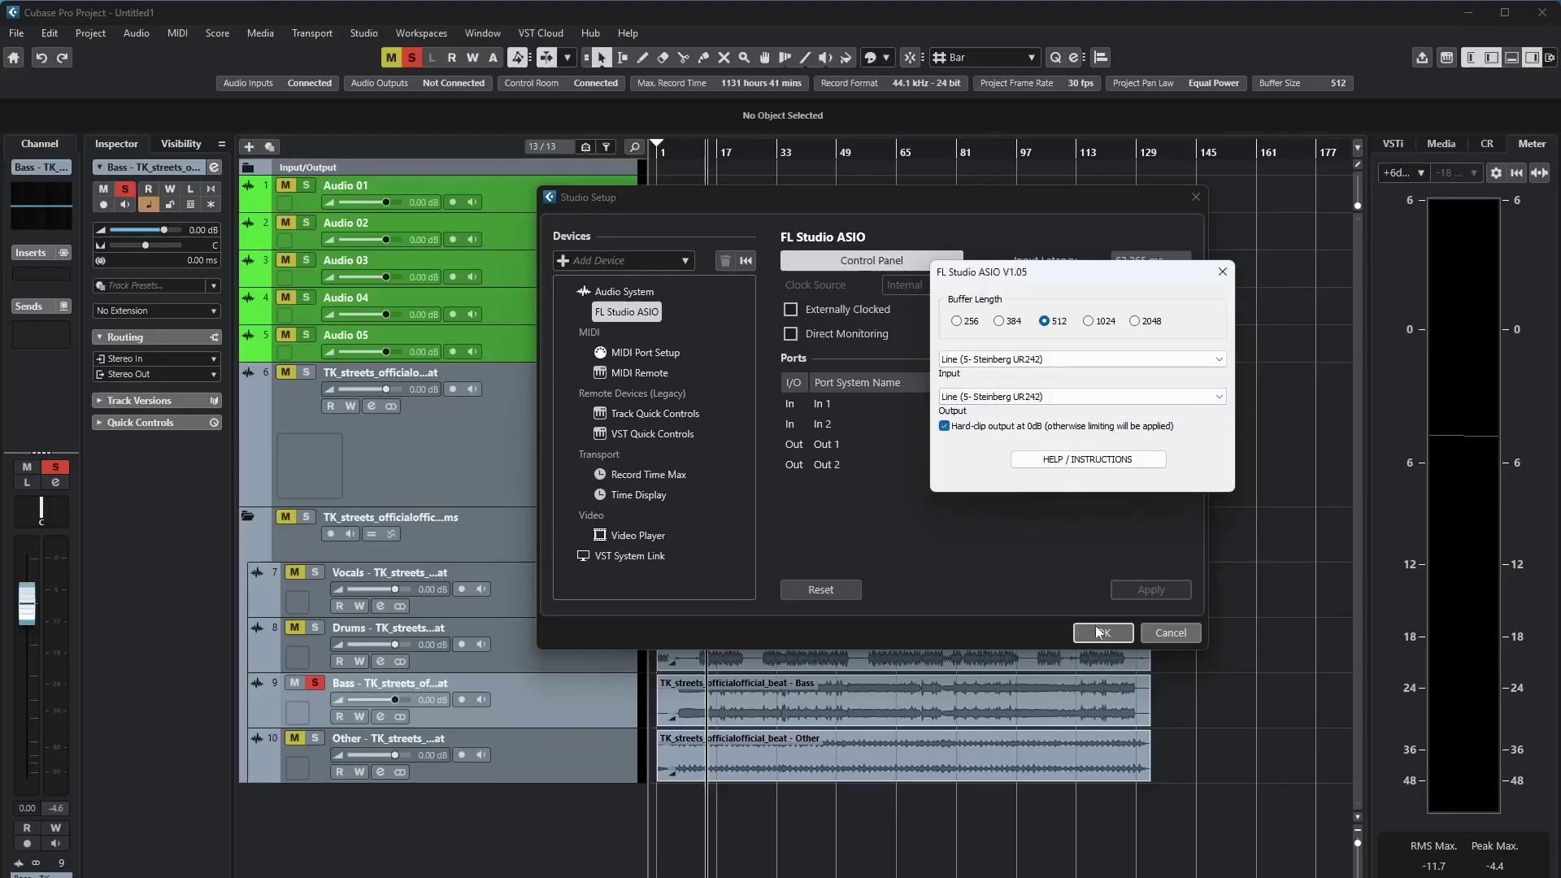
left_click(1223, 271)
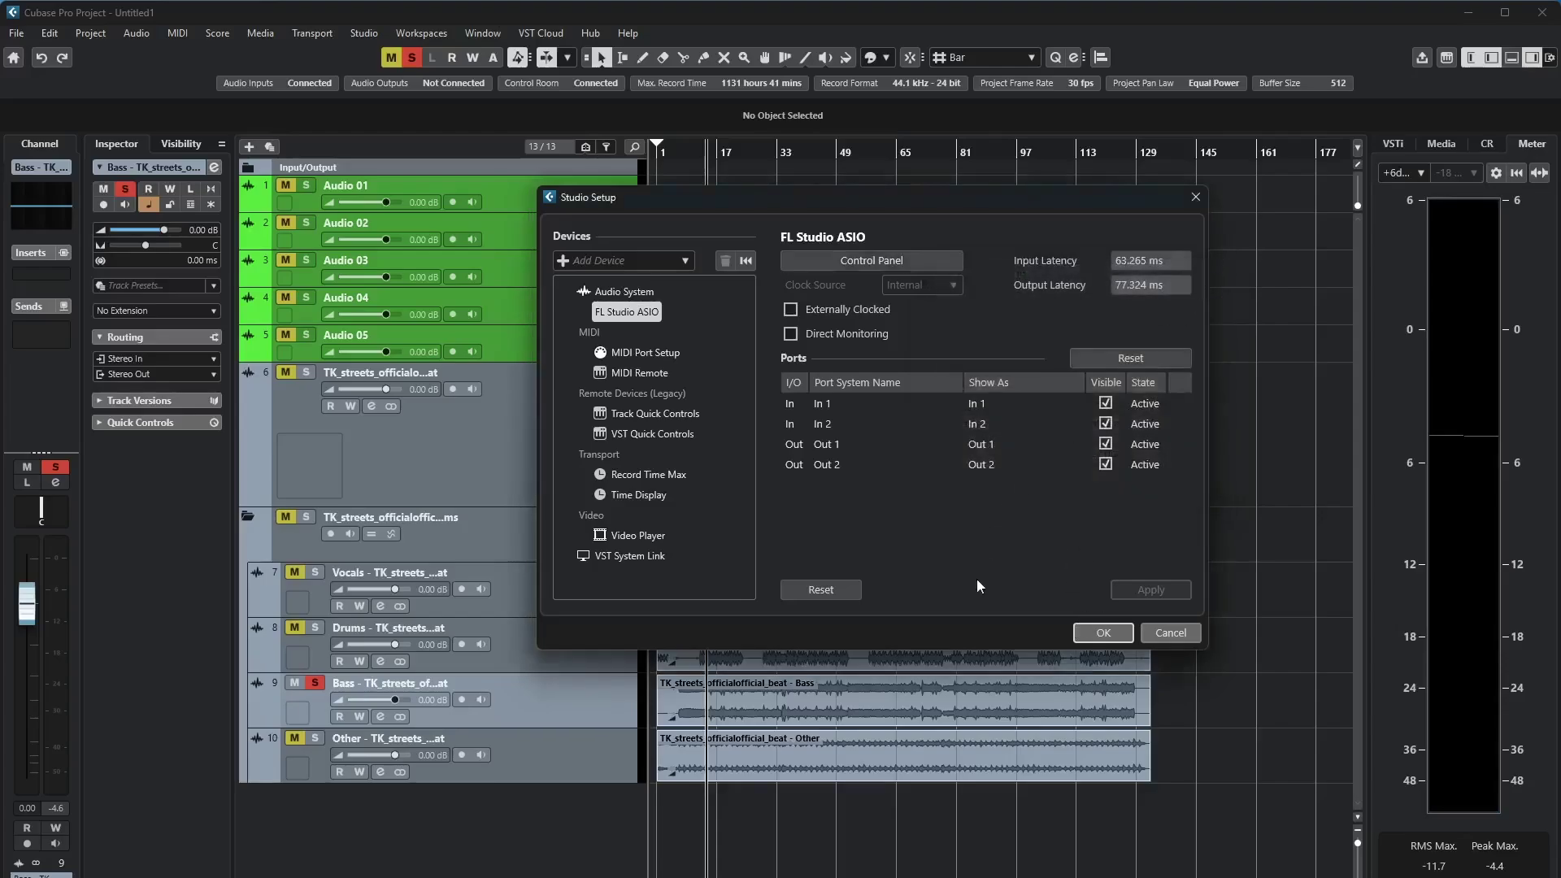
left_click(1075, 634)
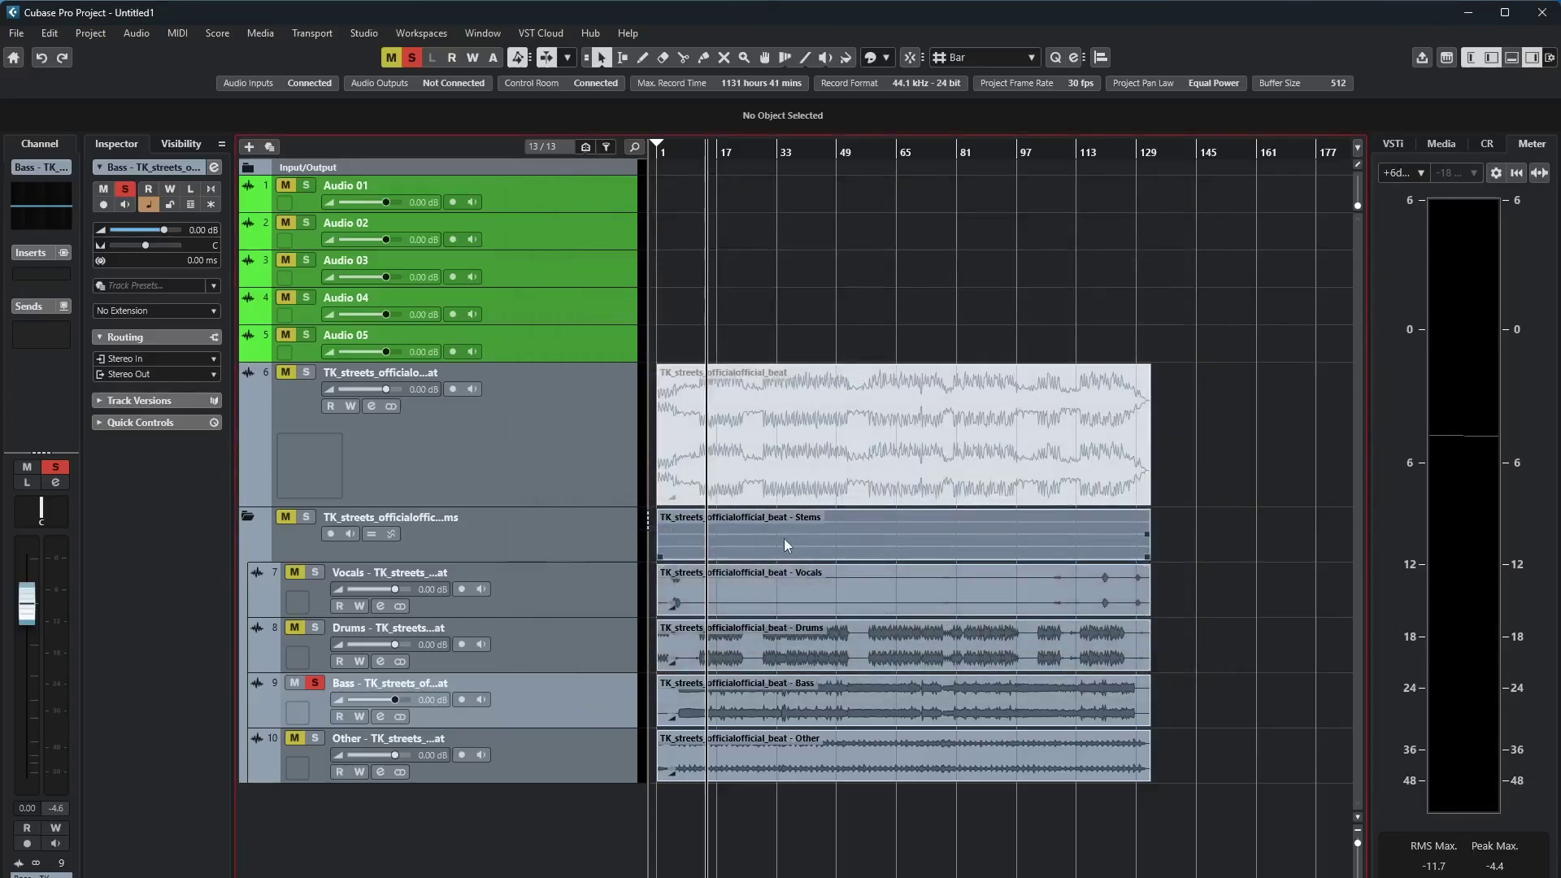
key("space")
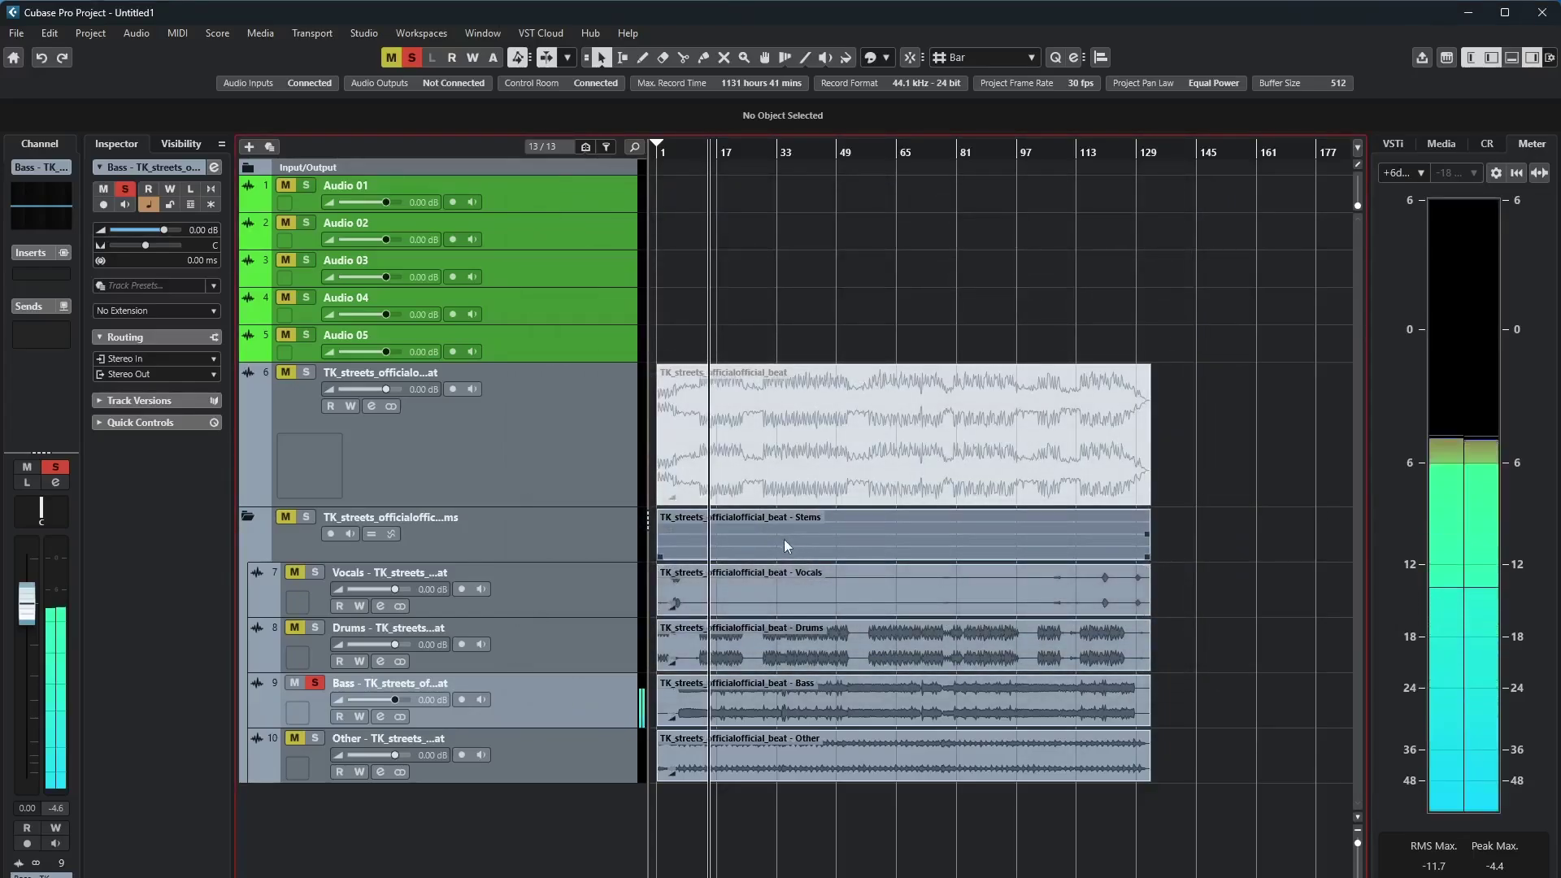
key("space")
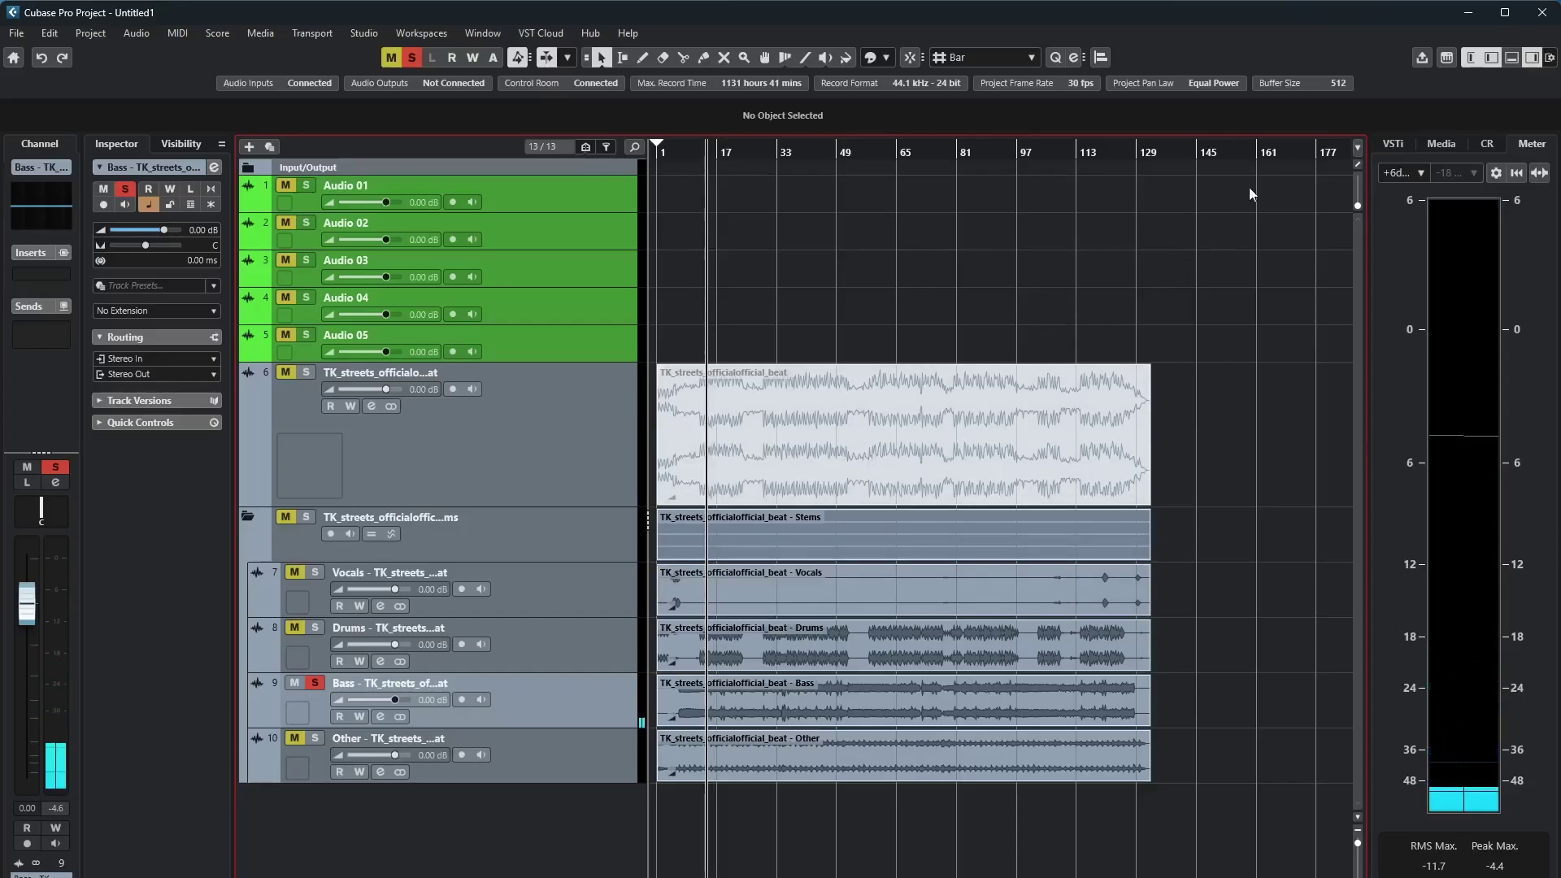
Compare buffer size access by opening the FL Studio ASIO settings from Cubase Pro 15's status line and Project Setup from the older version's.
left_click(1307, 88)
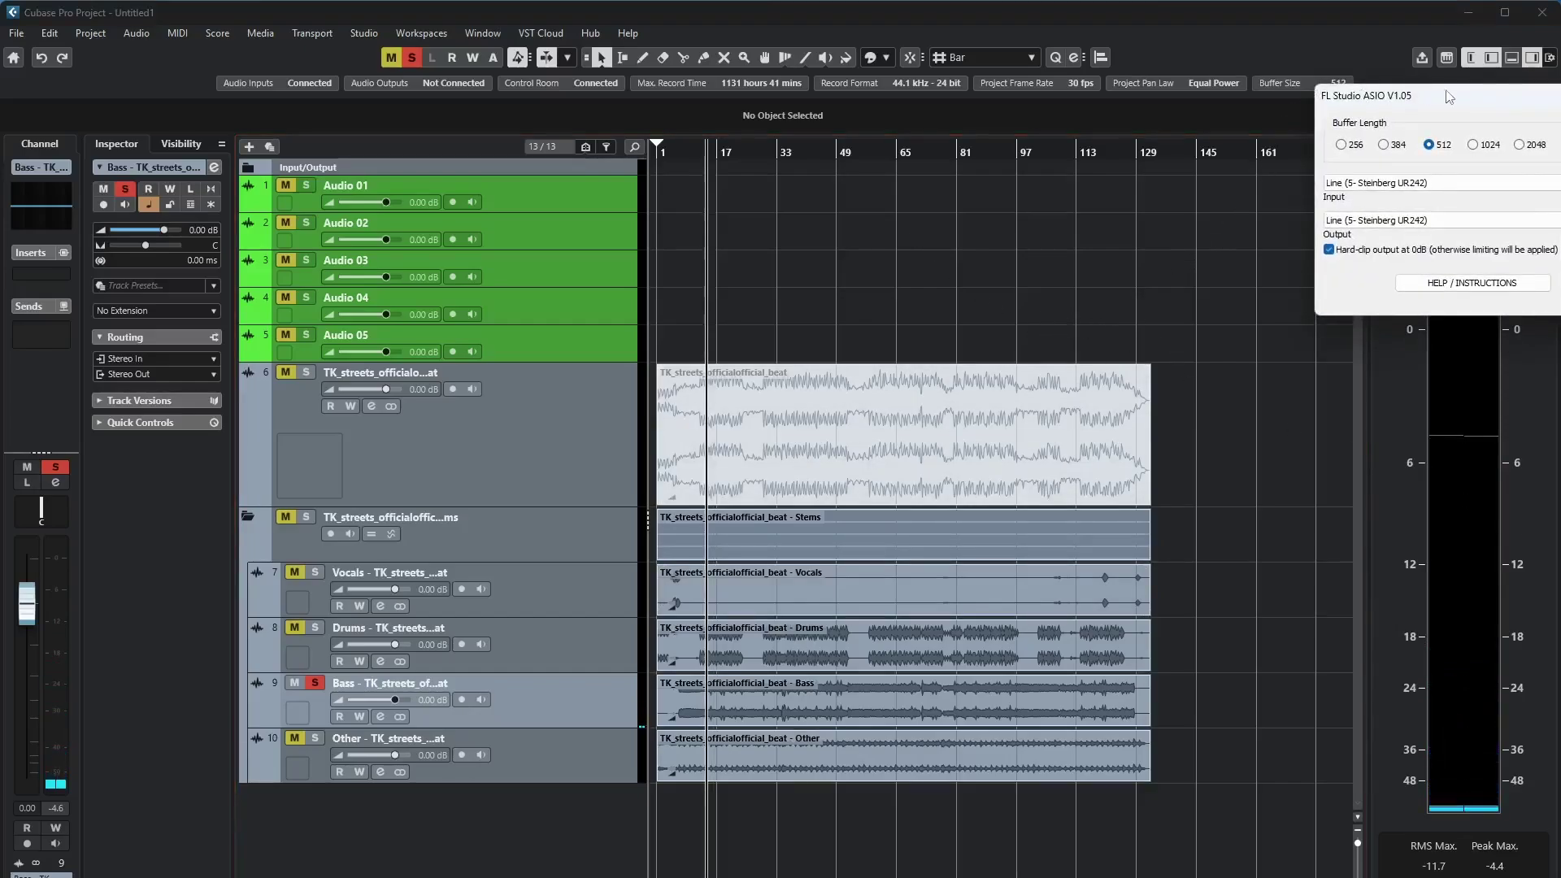
left_click_drag(1222, 144, 961, 145)
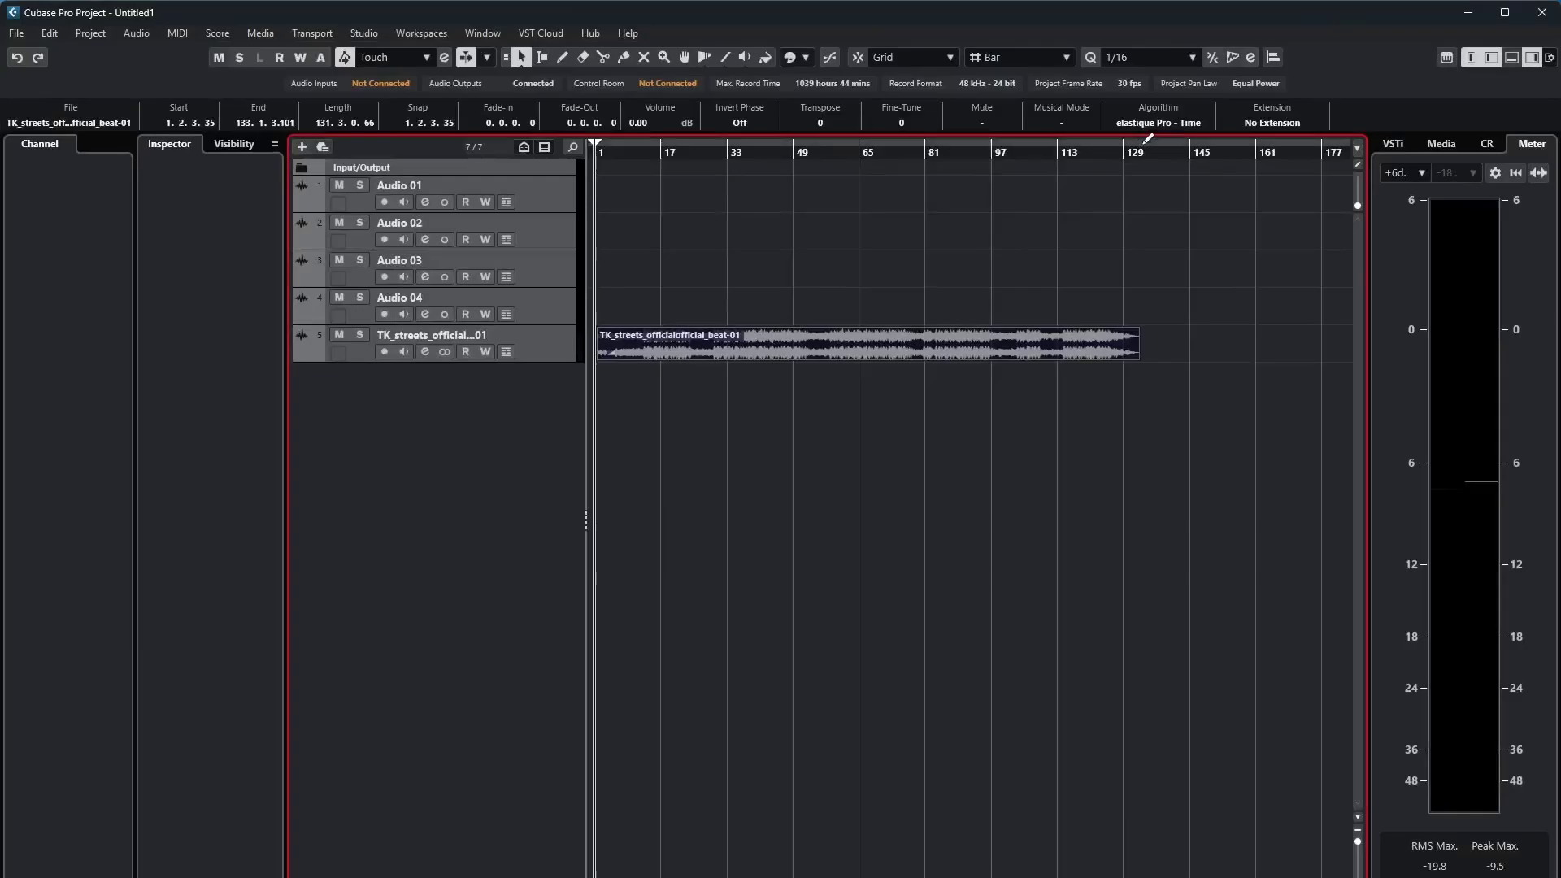
left_click(1259, 85)
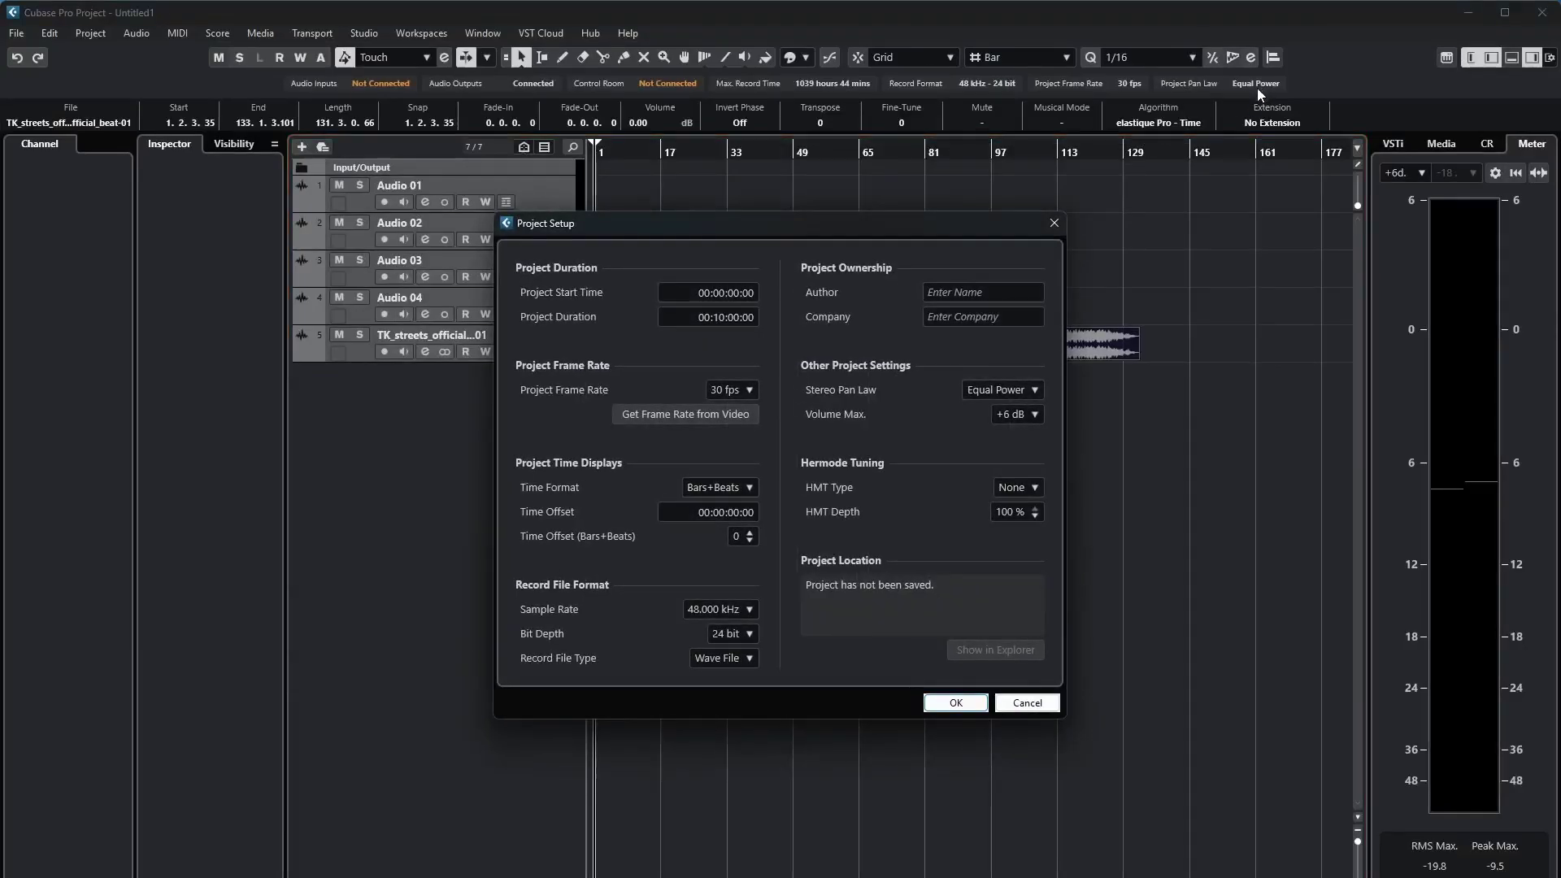
left_click(1050, 229)
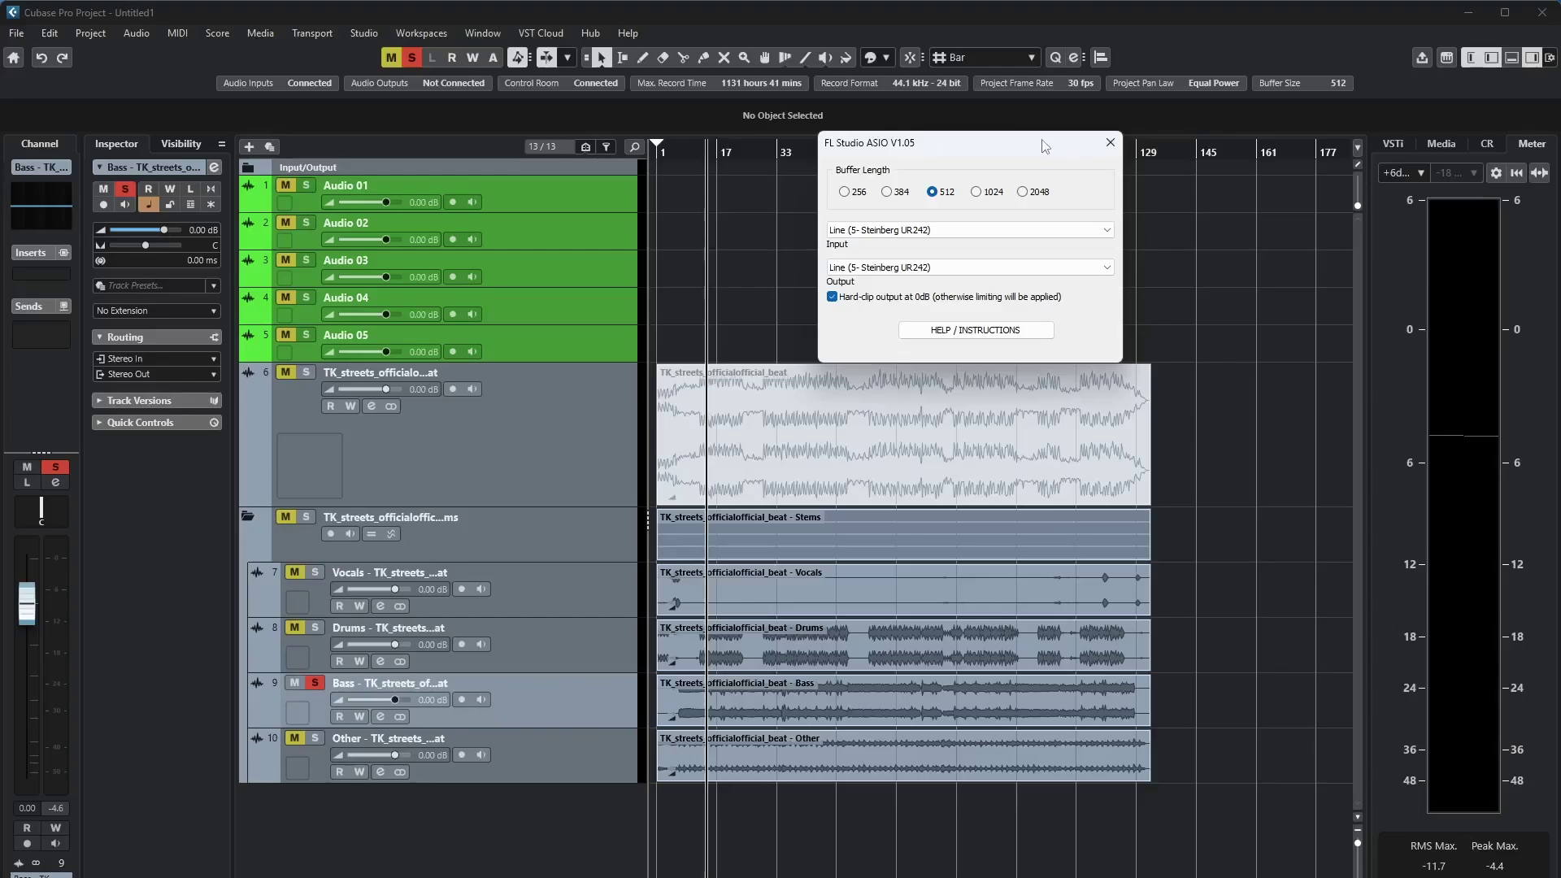
left_click(1110, 143)
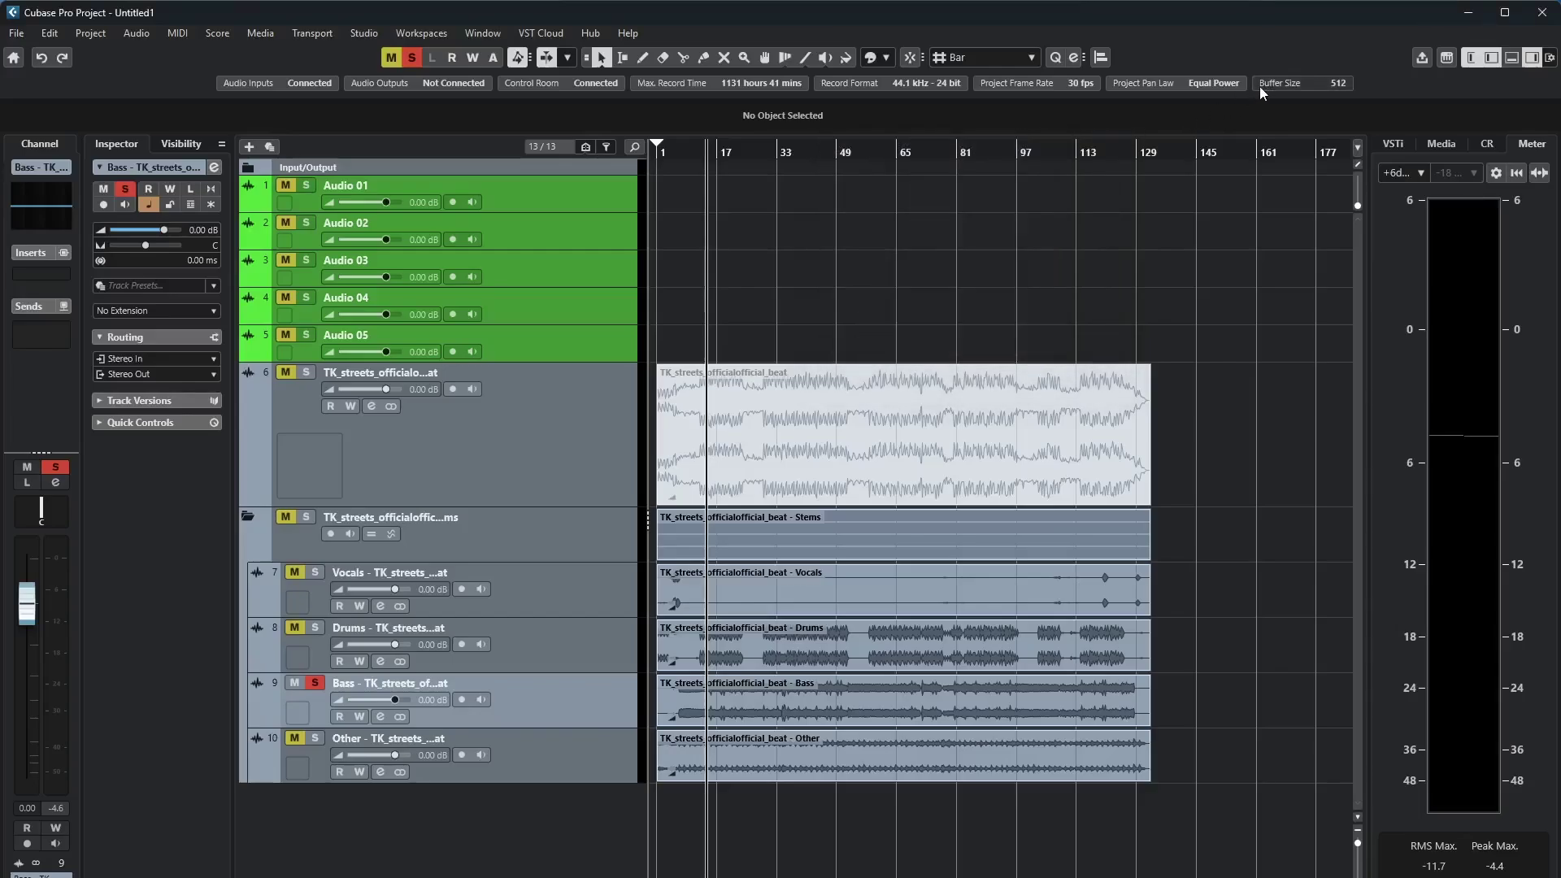
left_click(1293, 92)
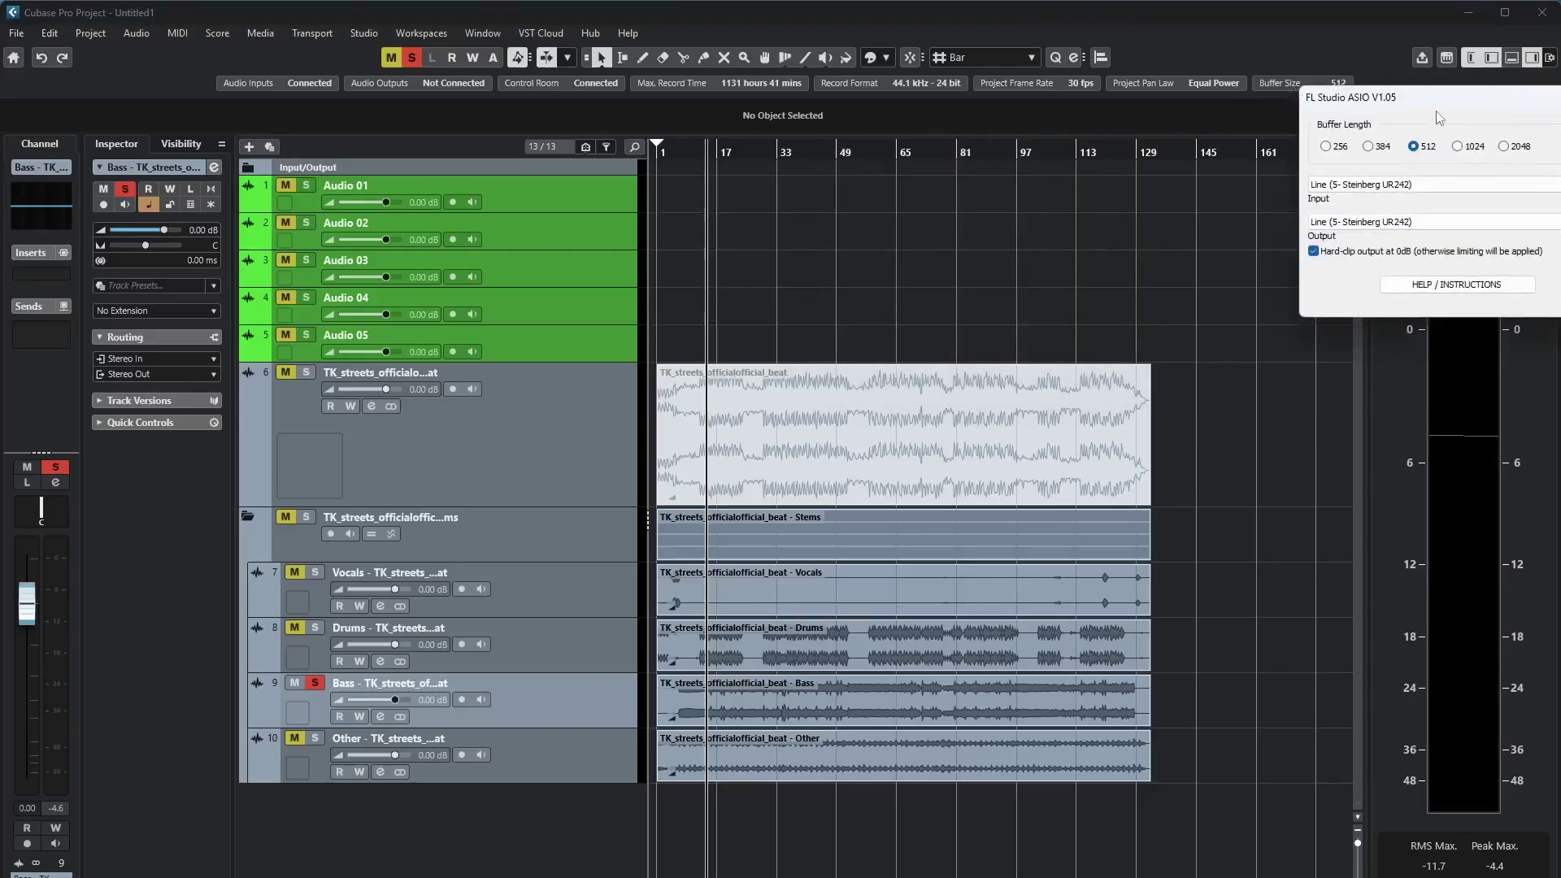
left_click_drag(1444, 99, 1017, 146)
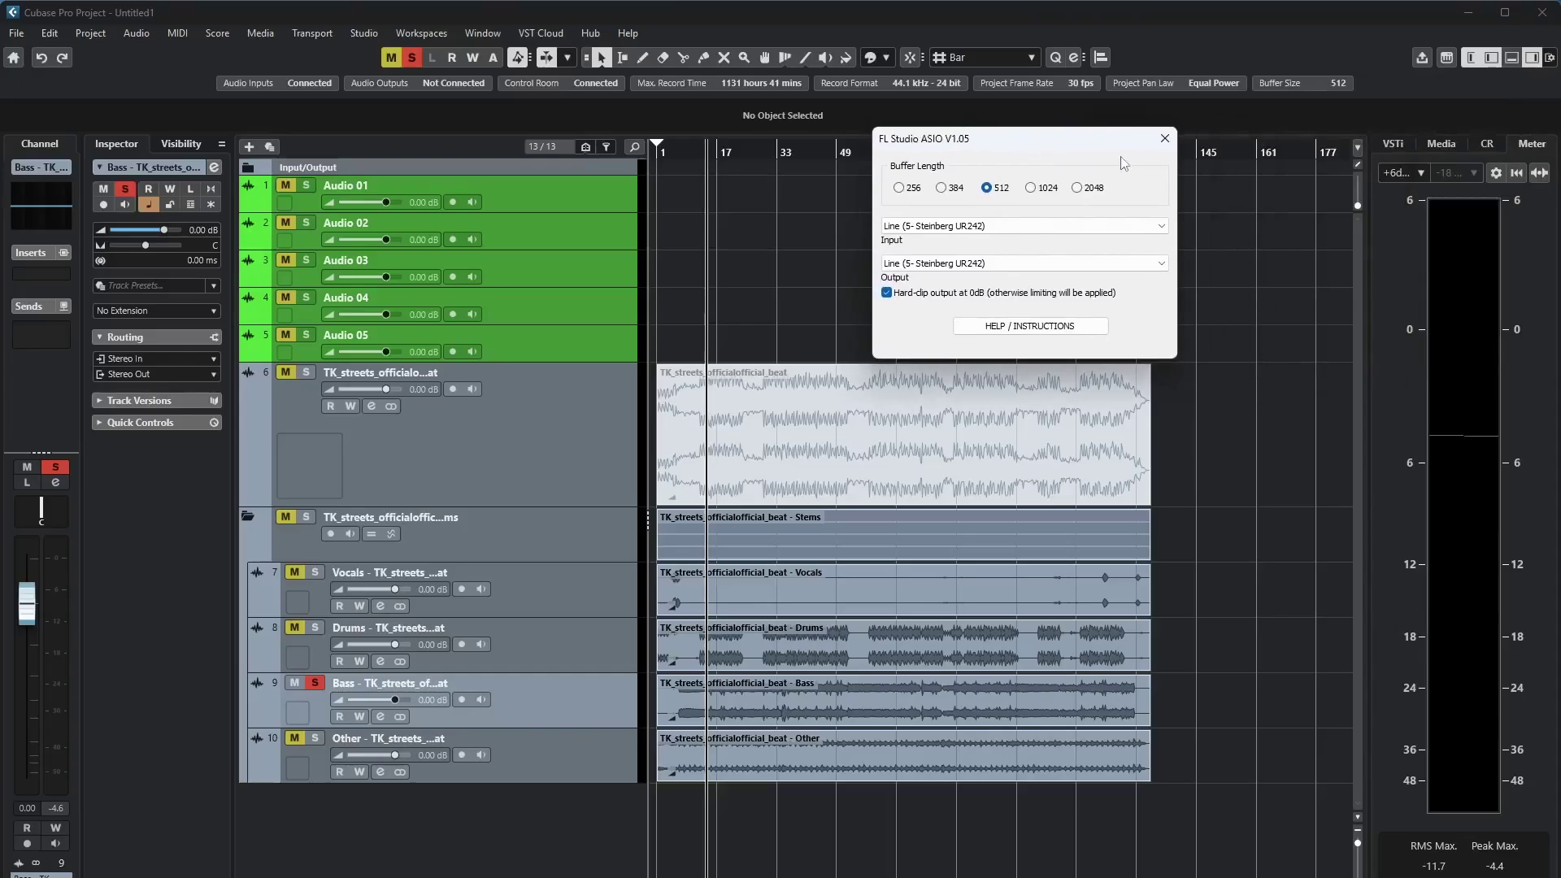
left_click(1164, 139)
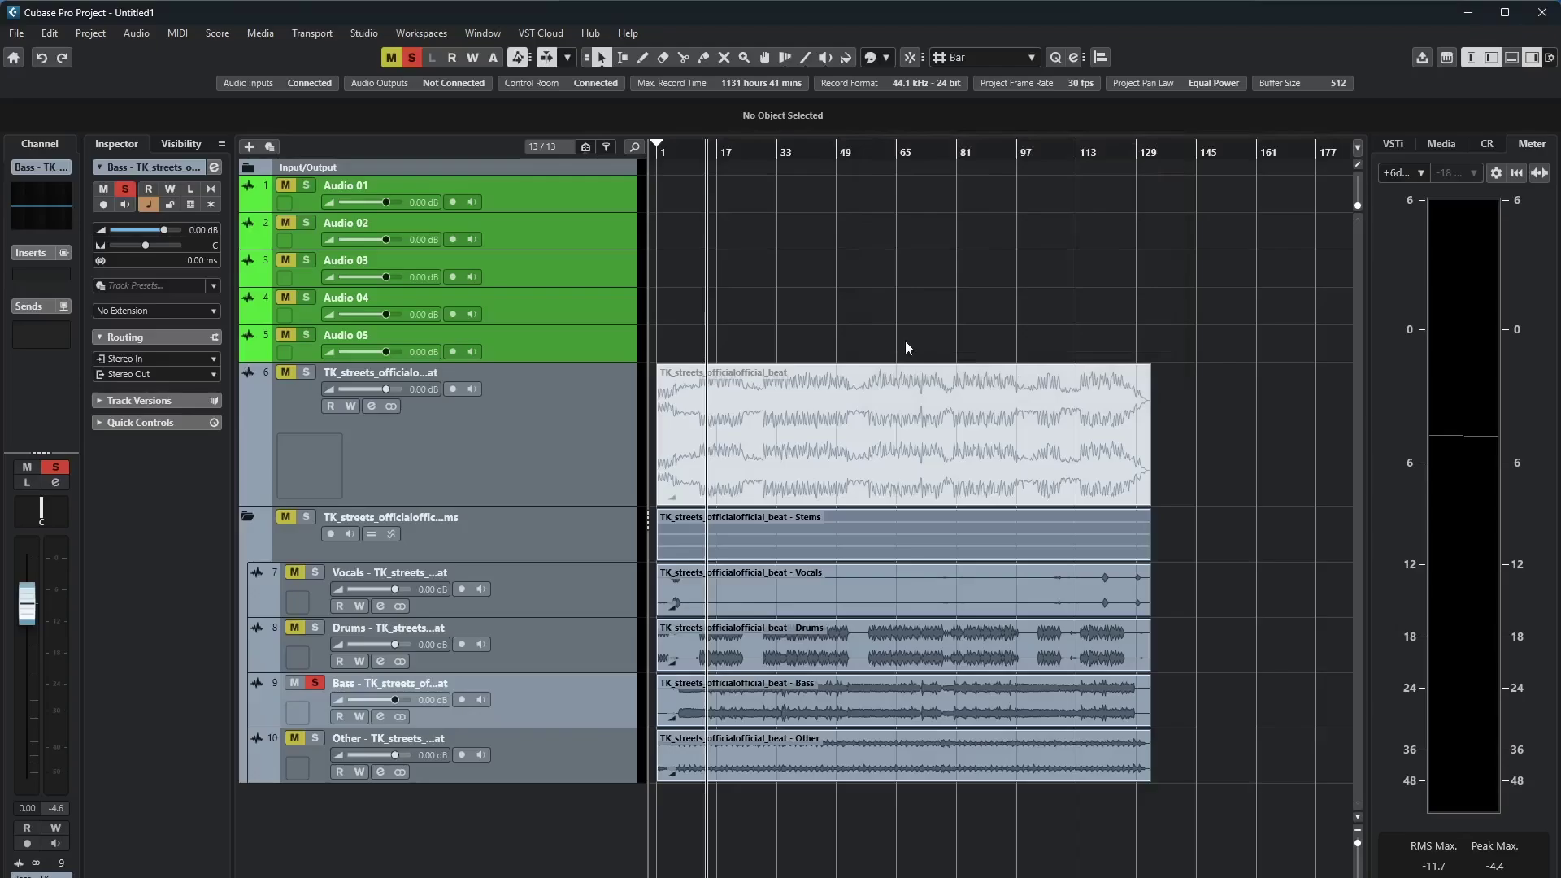
Switch to the older Cubase project and look through its audio commands for stem separation.
mouse_move(1158, 877)
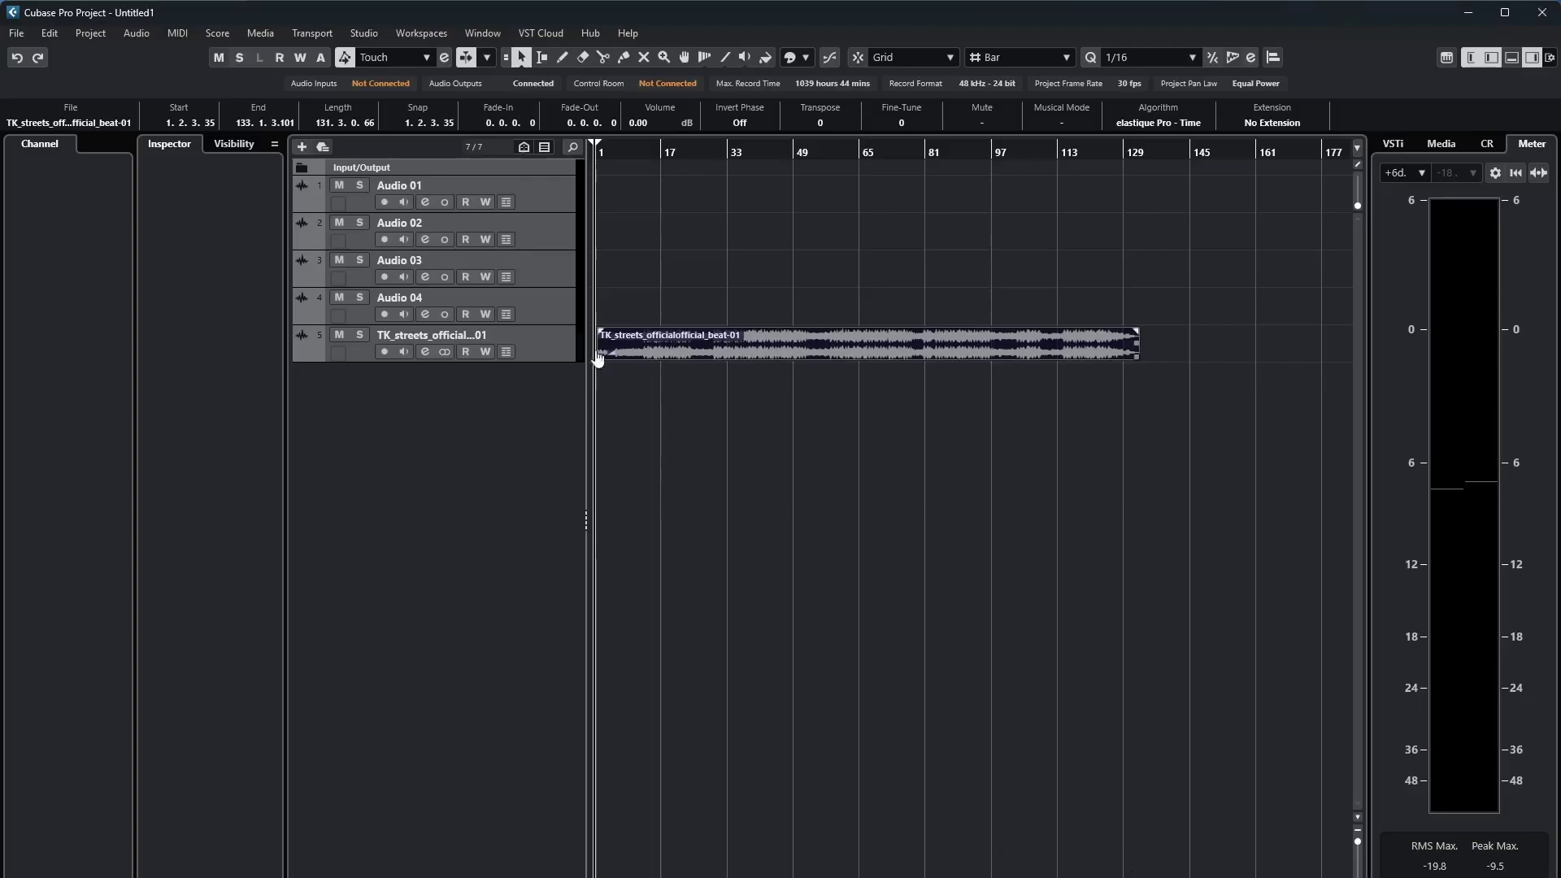
left_click(135, 34)
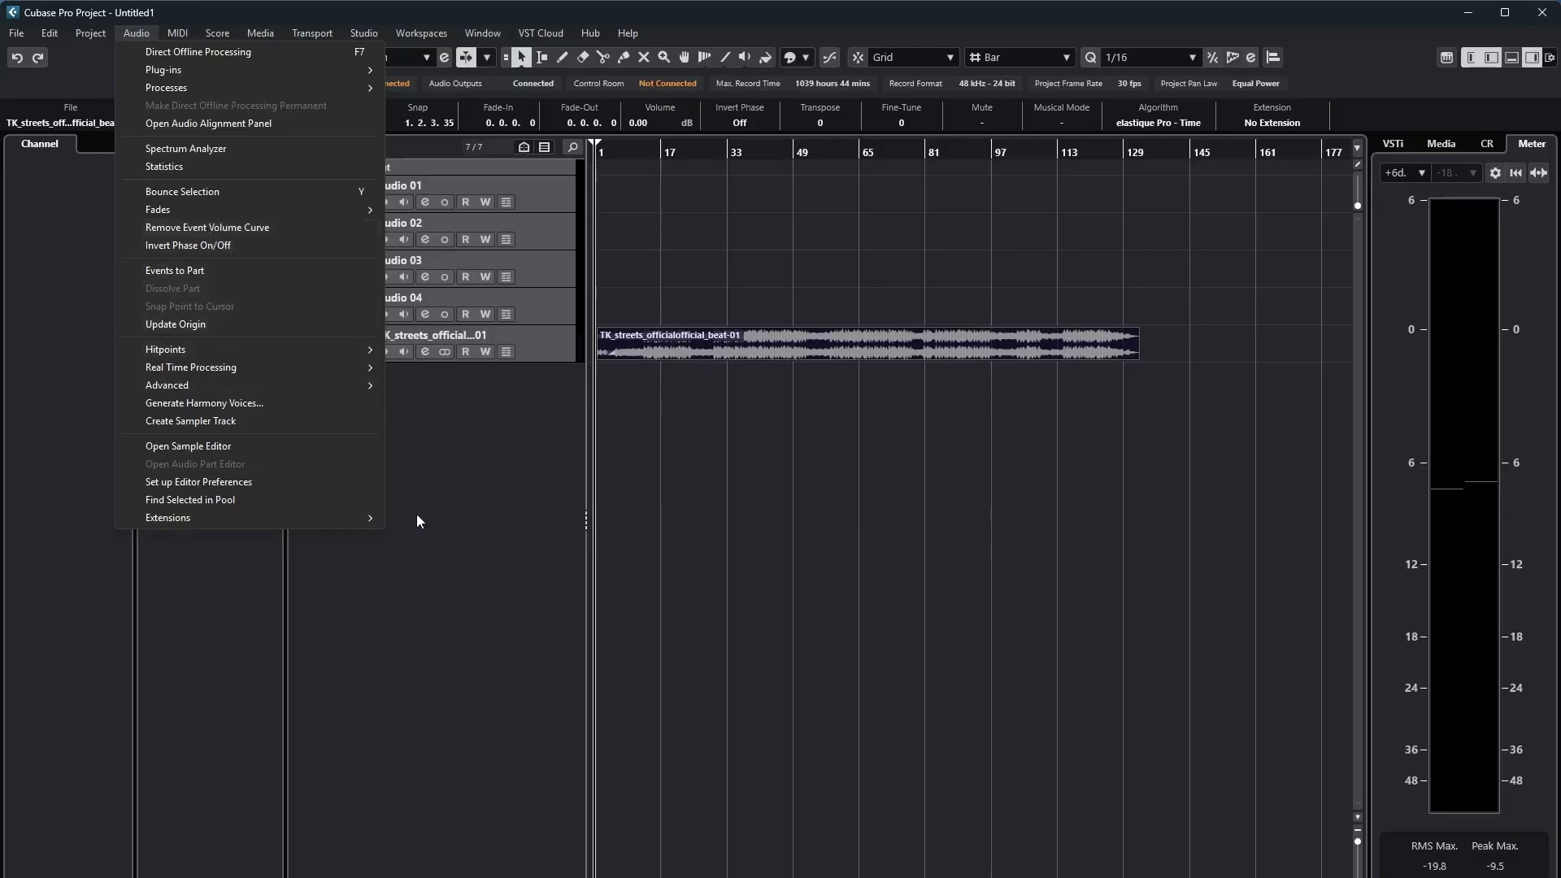
left_click(437, 532)
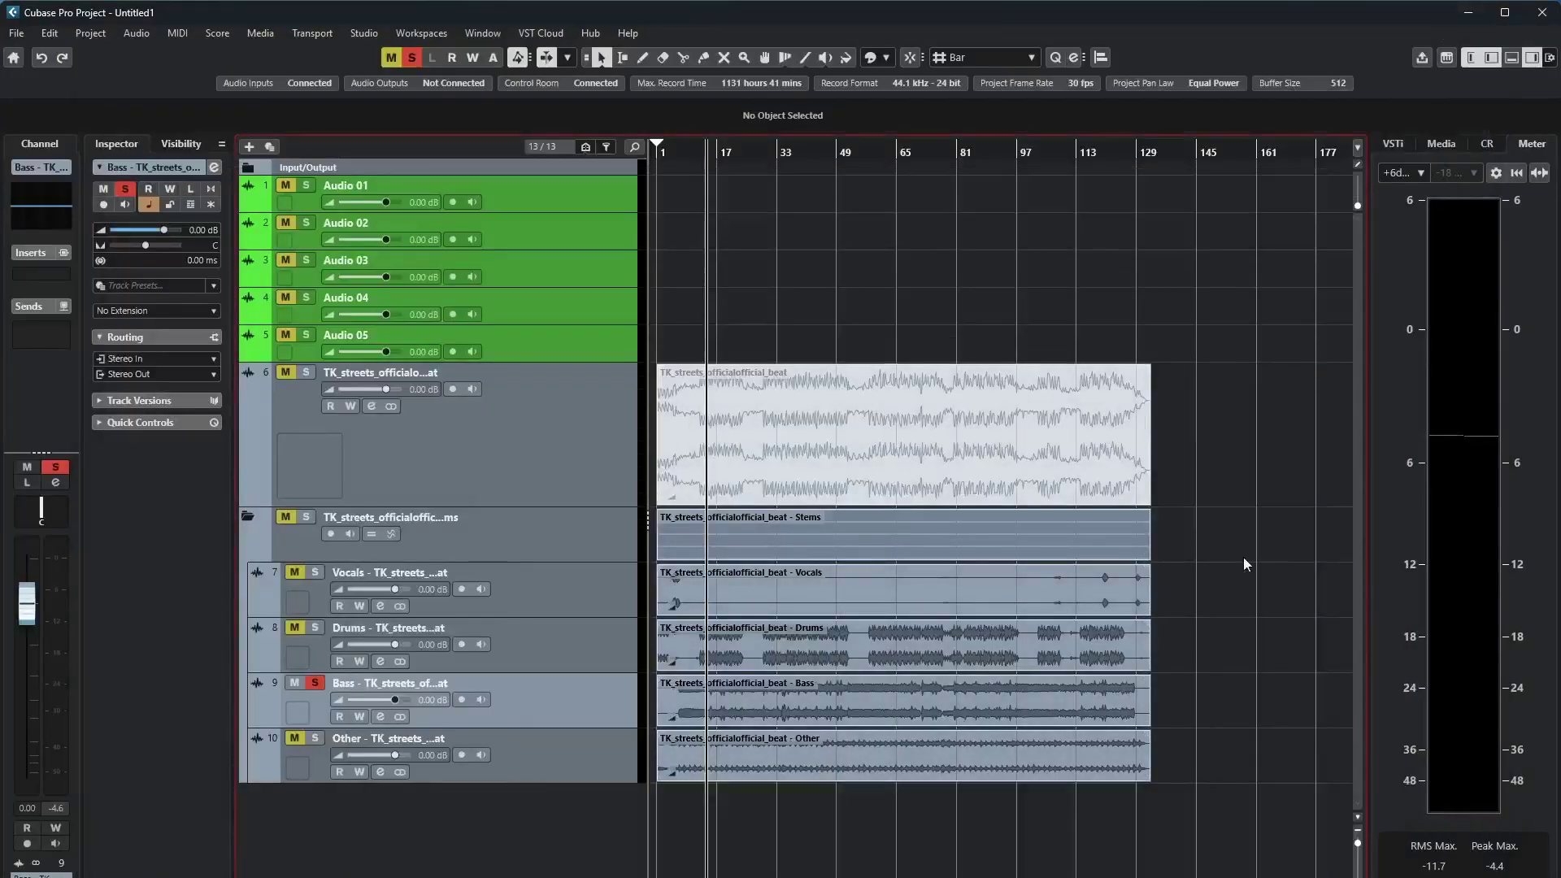
Reduce the heights of the TK_streets beat track, its stems folder and the four stem tracks in Cubase Pro 15 to match the Audio tracks.
left_click(549, 495)
left_click_drag(549, 495, 566, 417)
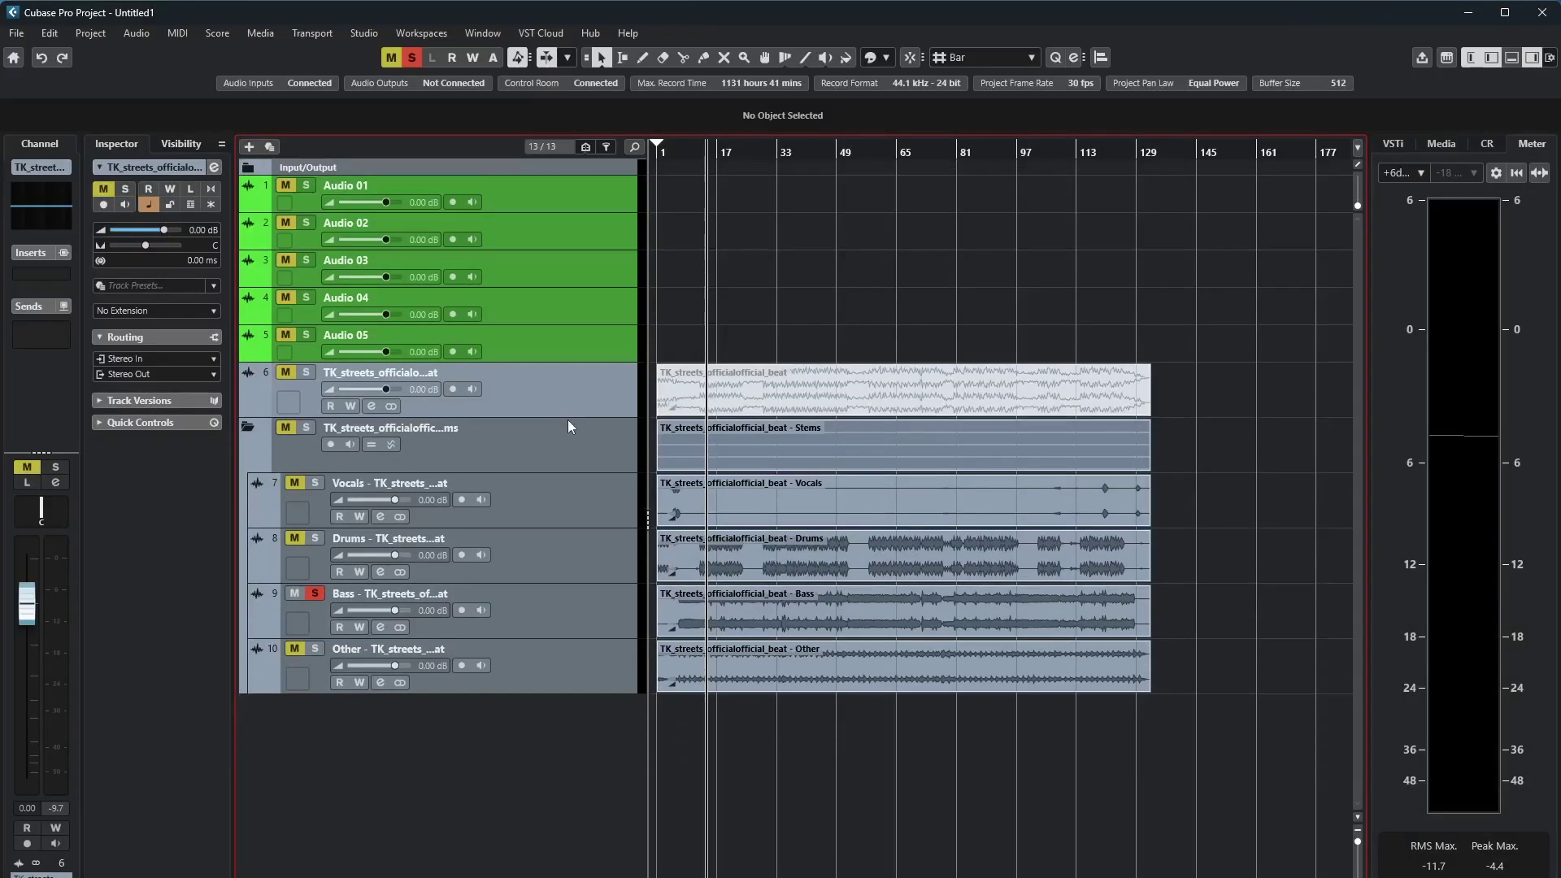
left_click_drag(578, 472, 590, 398)
left_click_drag(571, 492, 575, 474)
left_click_drag(553, 527, 554, 510)
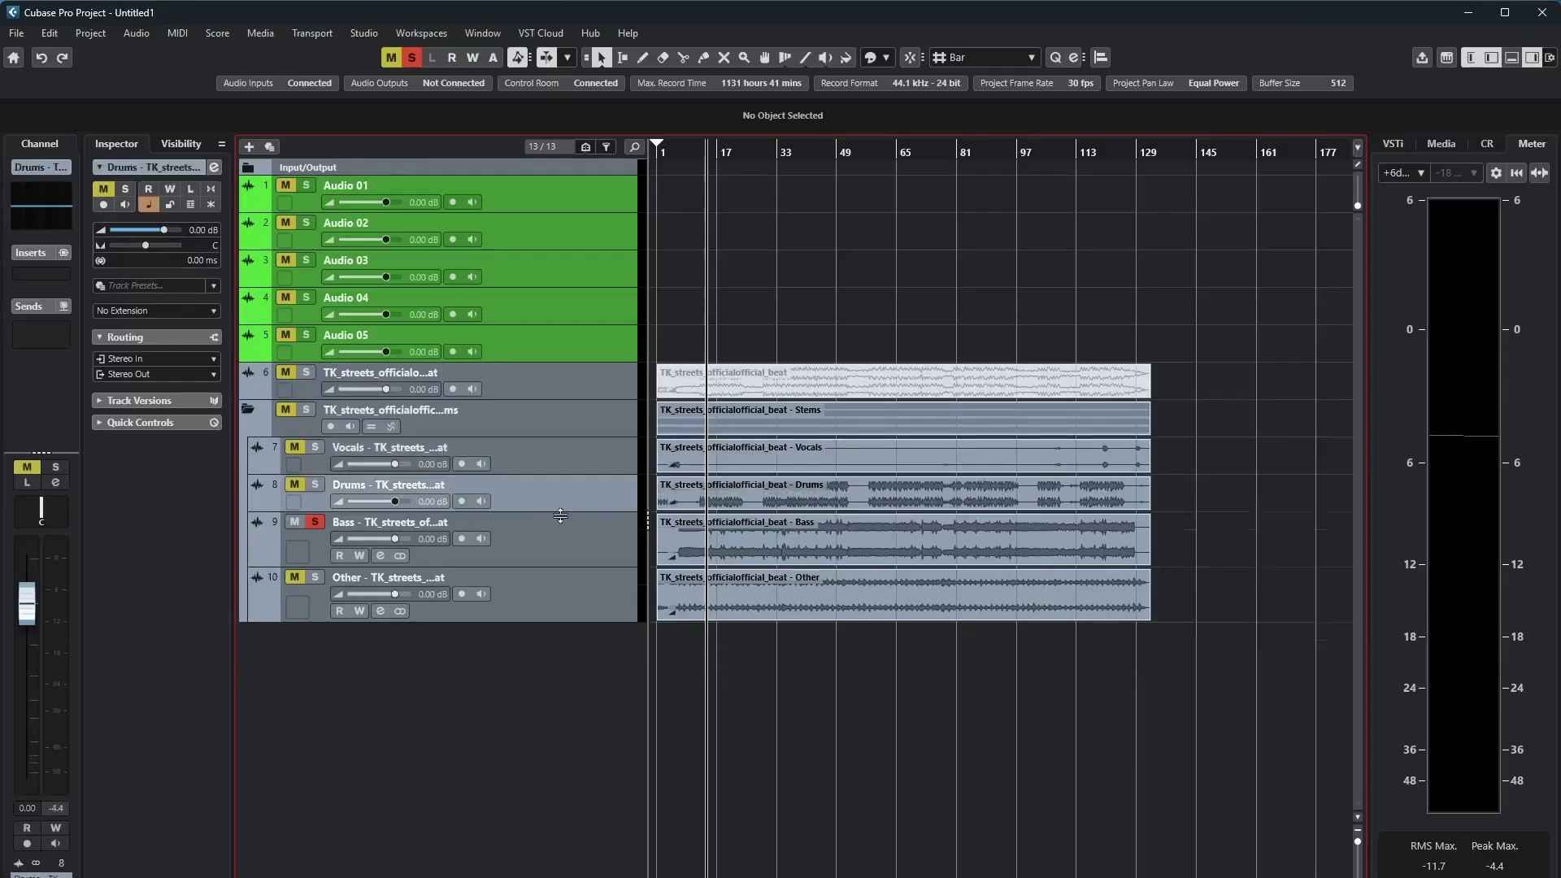
left_click(562, 564)
mouse_move(563, 565)
left_mouse_down()
mouse_move(572, 551)
mouse_move(569, 588)
left_mouse_up()
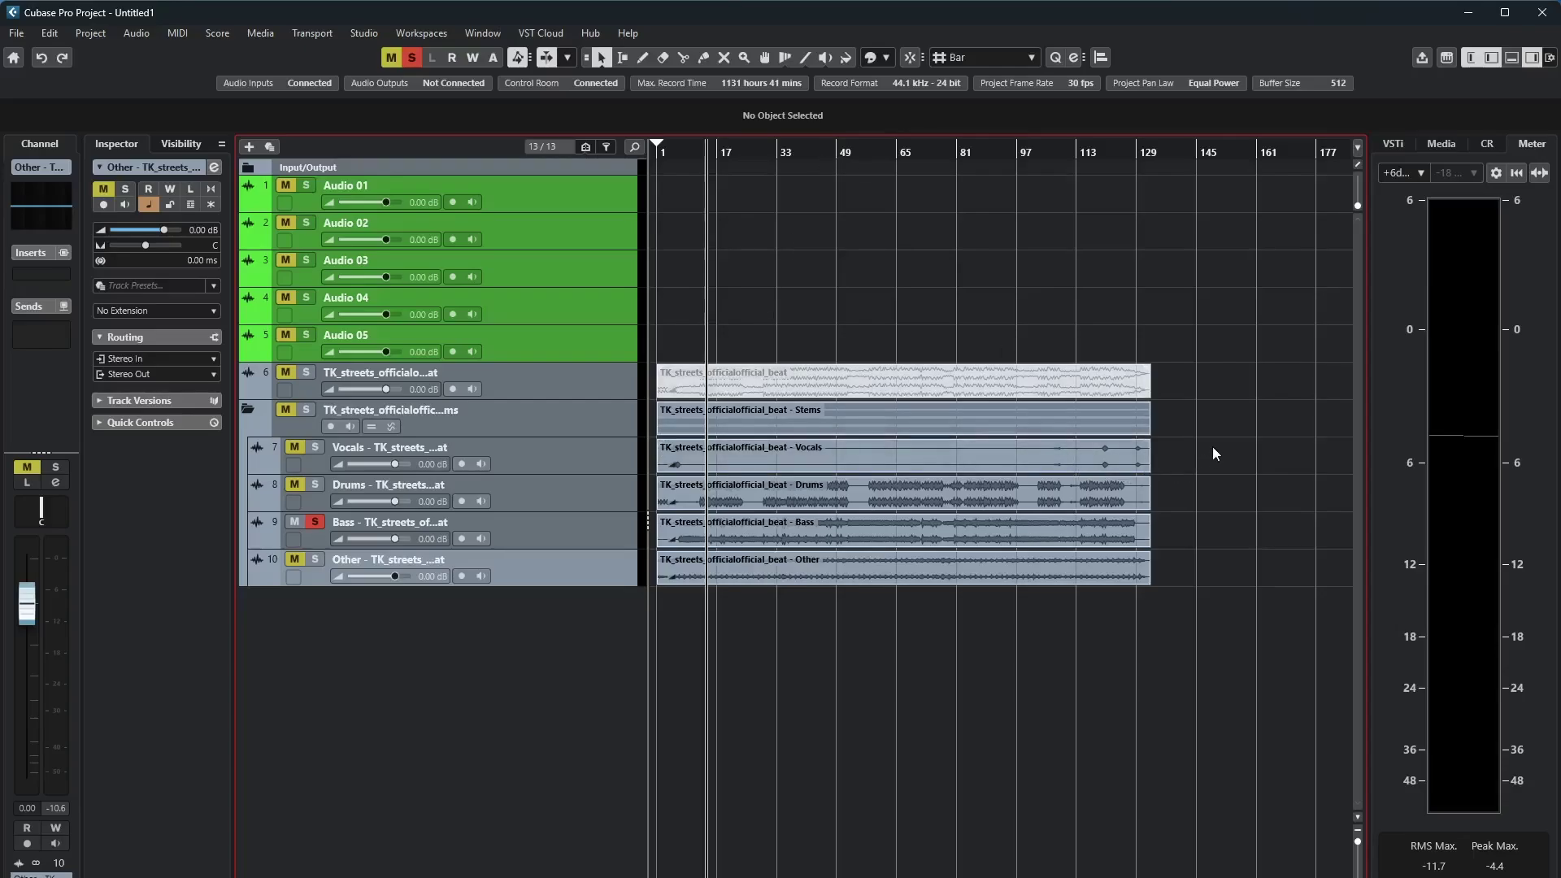
Minimize Cubase Pro 15 and the SONG BEATS folder window, bring up the older Cubase project and minimize it too.
left_click(1469, 14)
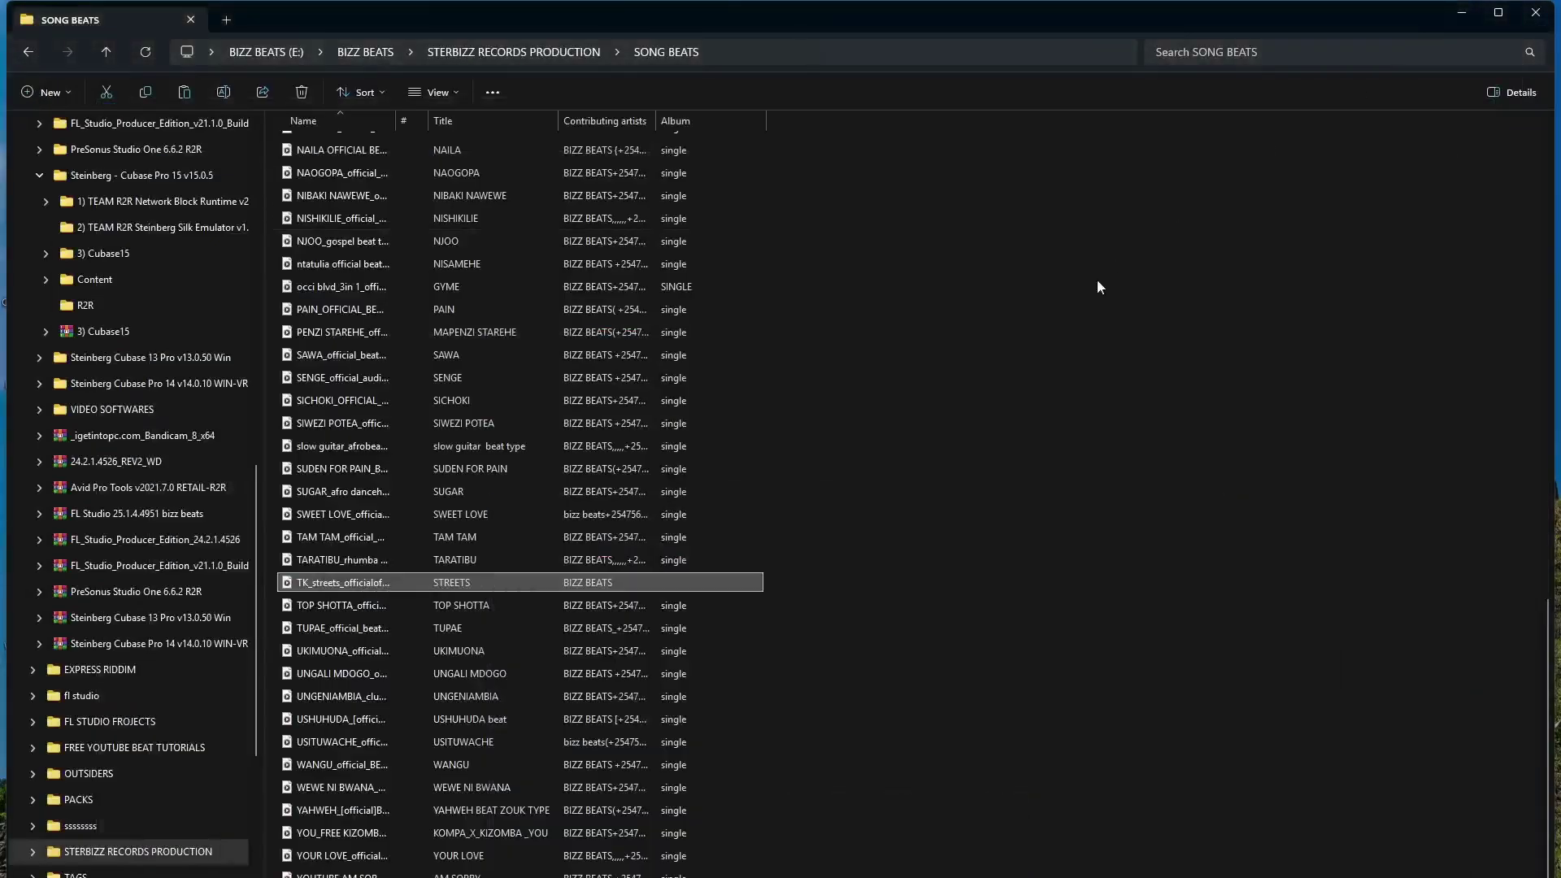
left_click(1461, 14)
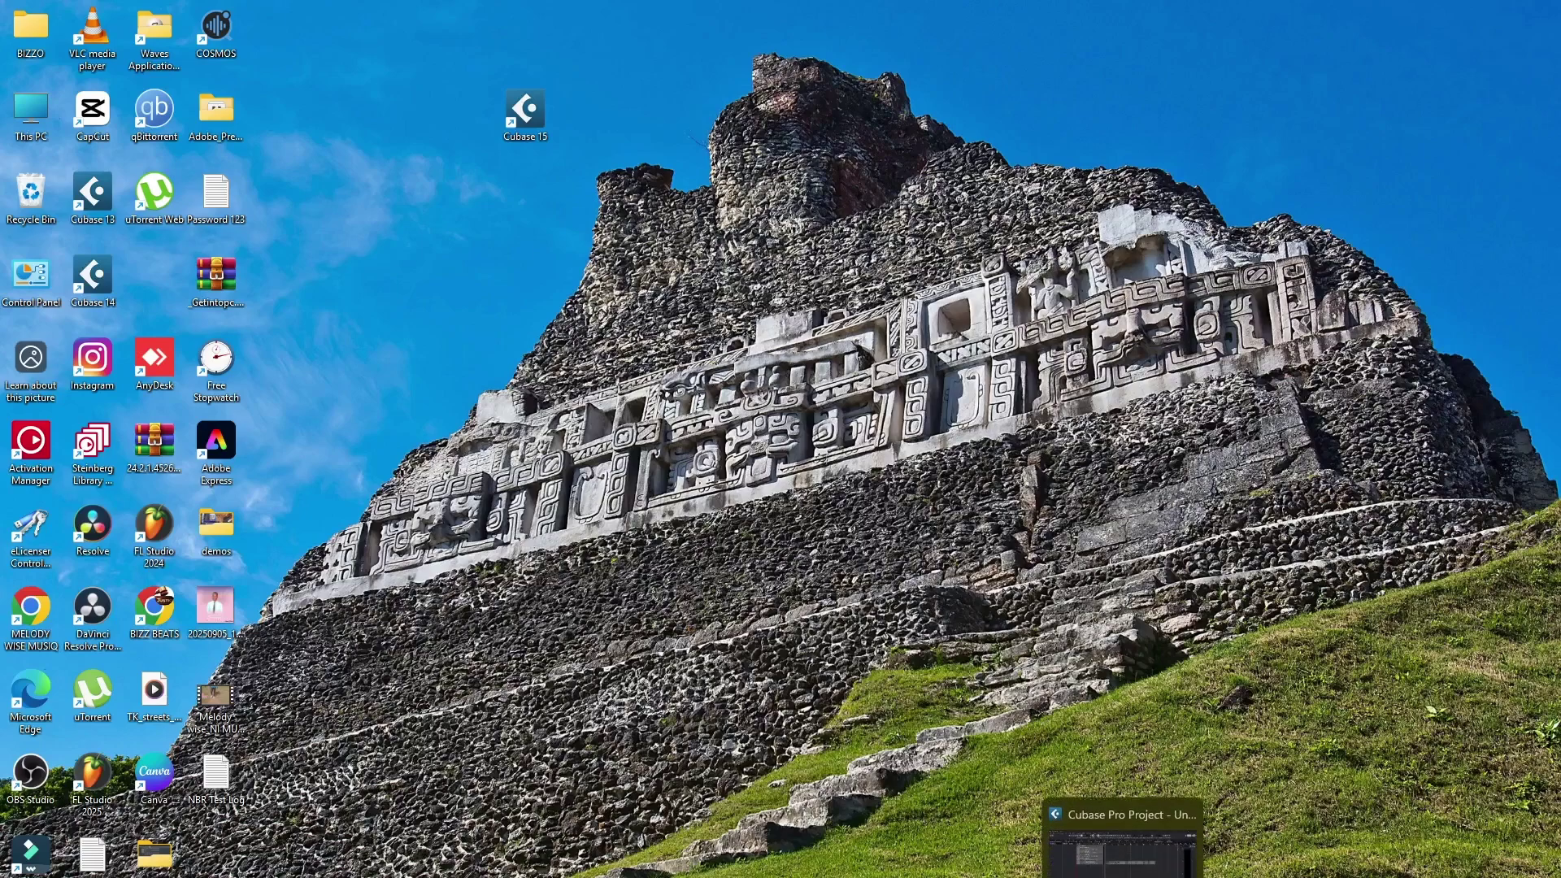
left_click(1122, 842)
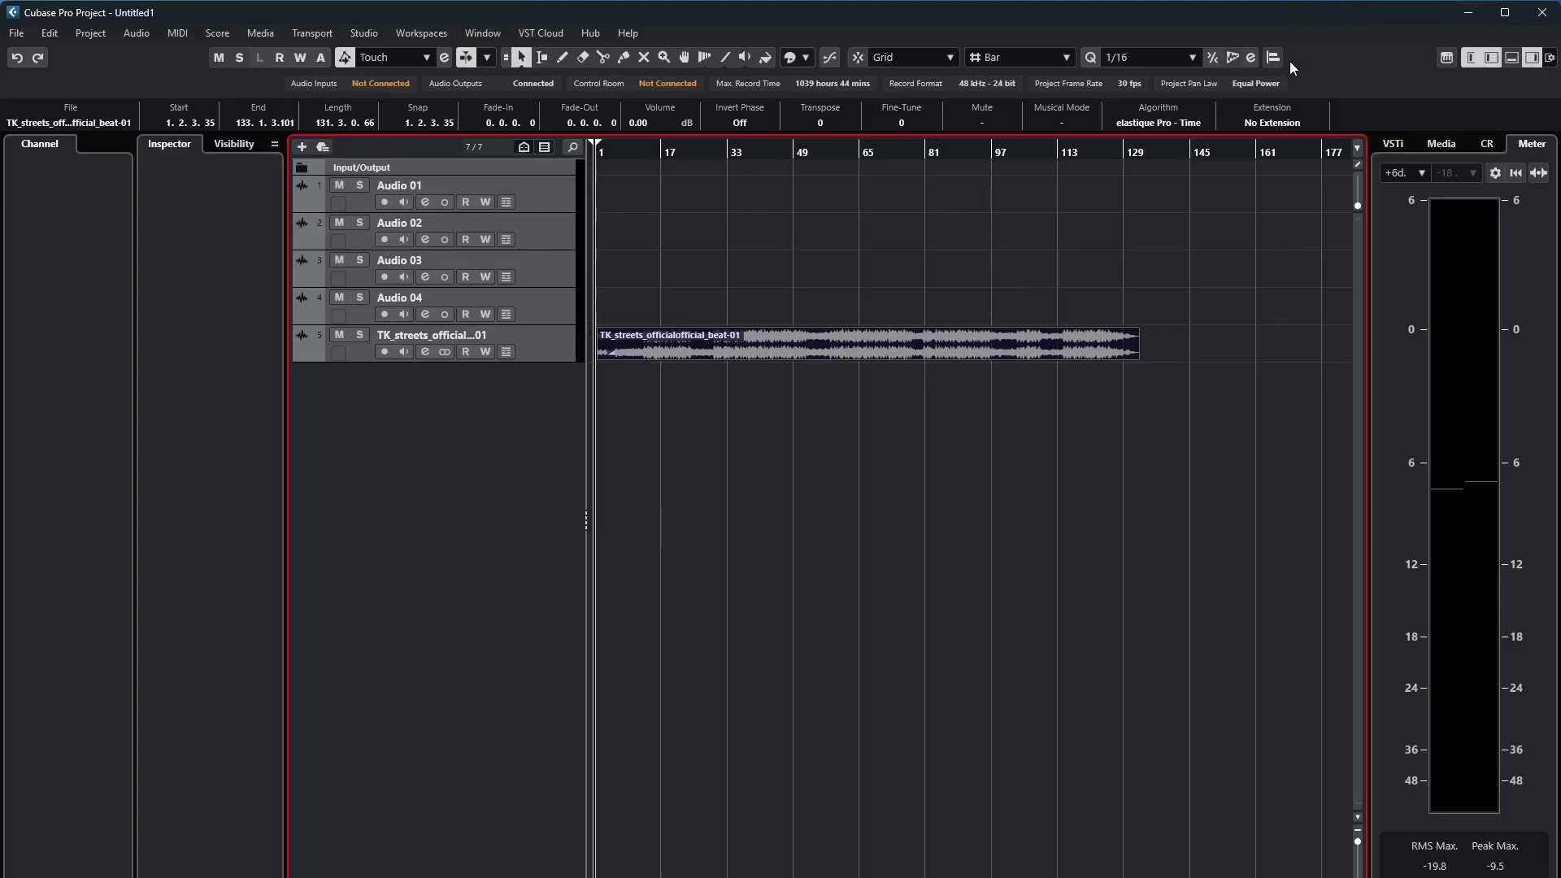
left_click(1468, 13)
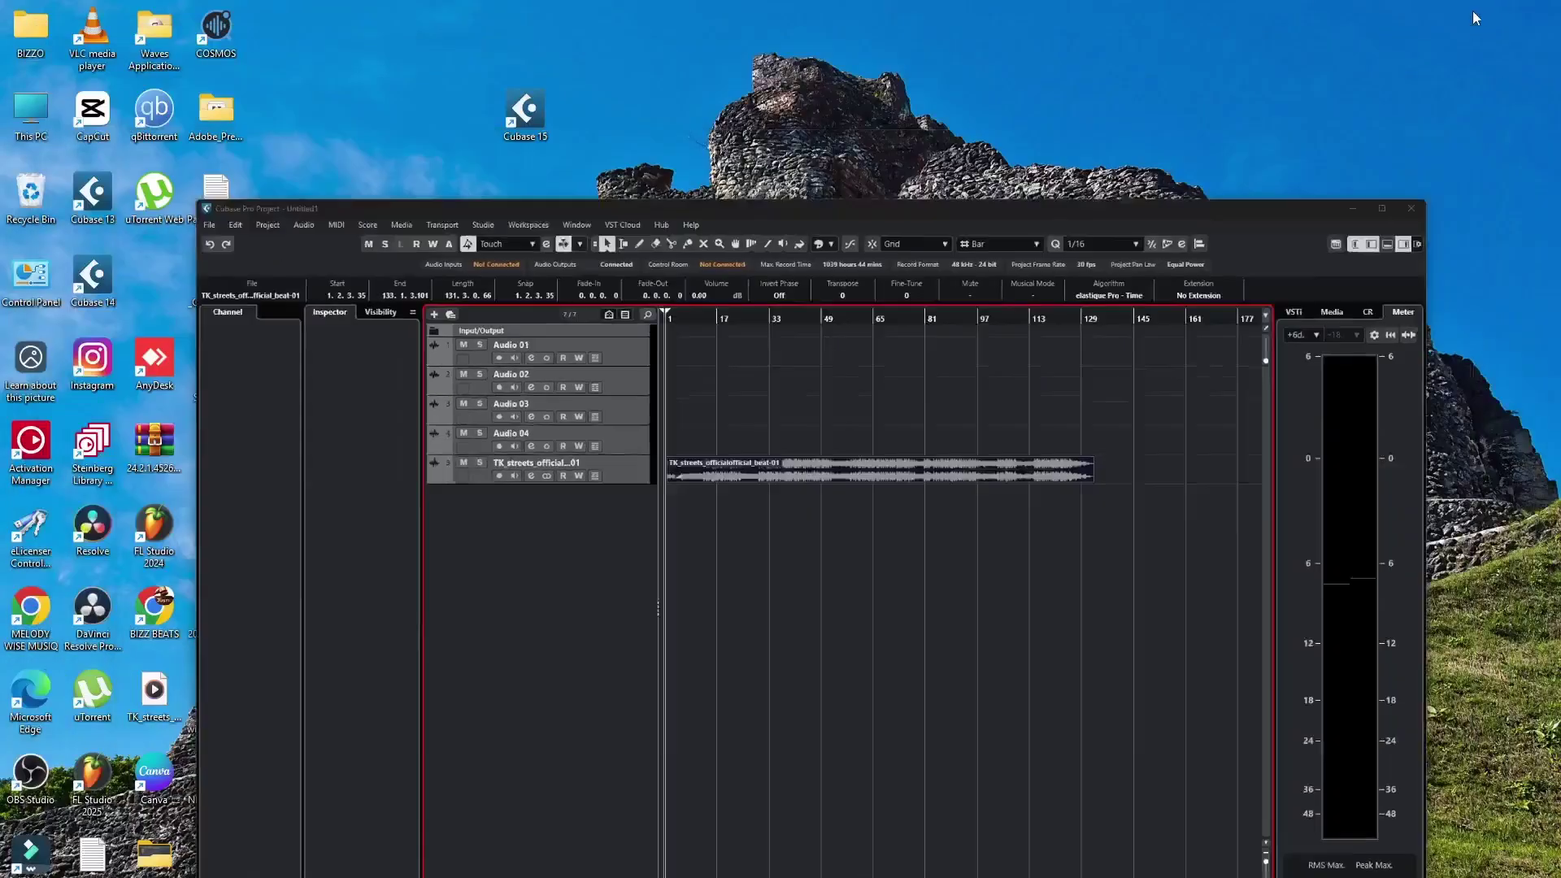